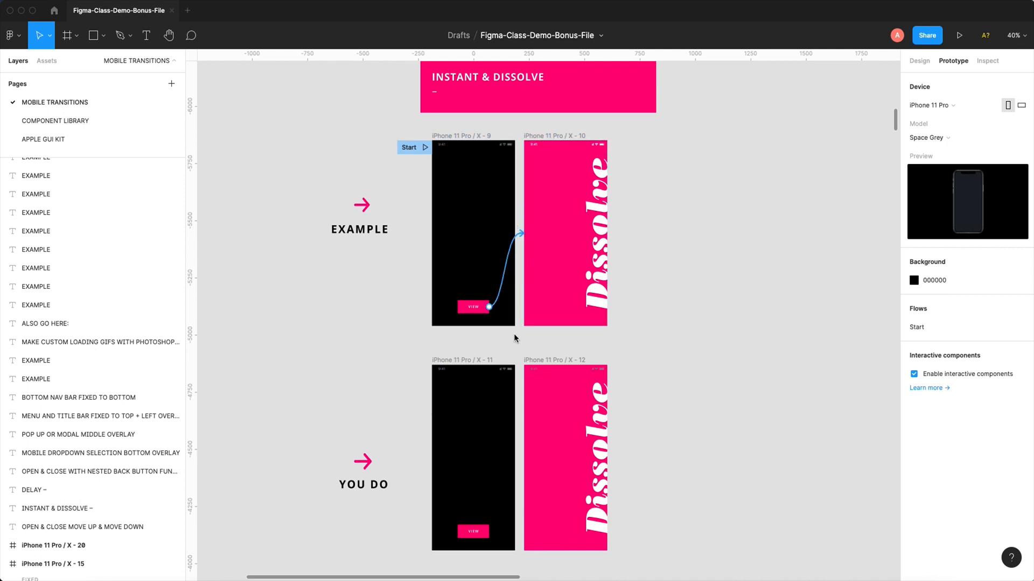
Step: Look through the transition sections from Instant & Dissolve and Delay to Bottom Nav Bar, including their example and practice frames
scroll(514, 334, "down", 3)
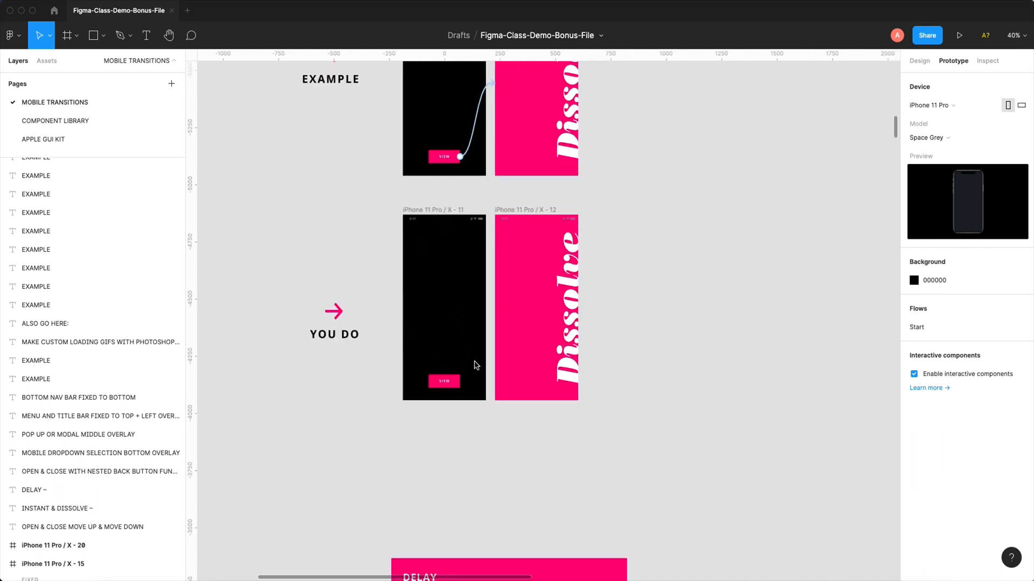
scroll(338, 160, "up", 2)
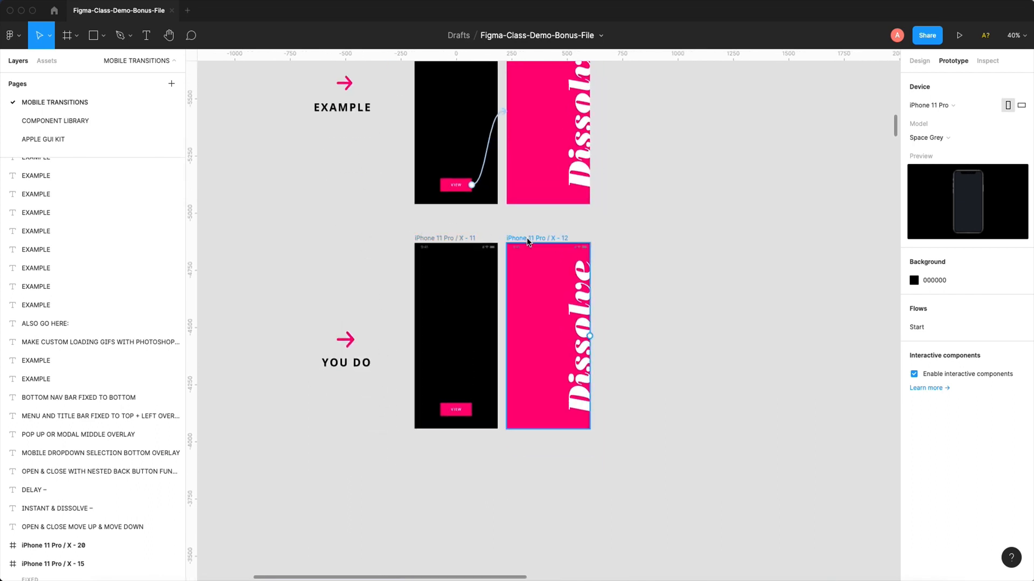
scroll(500, 222, "down", 5)
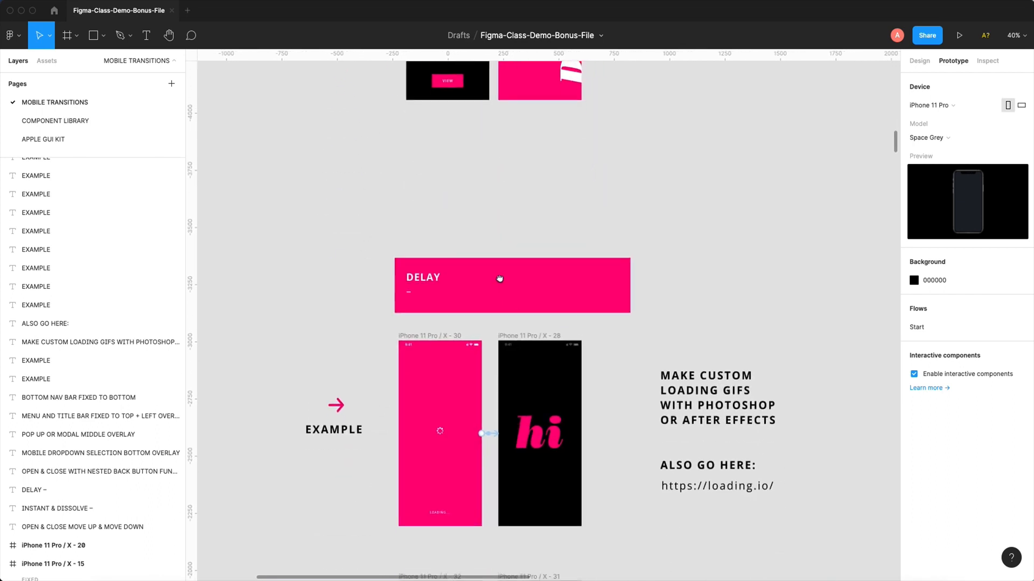
scroll(500, 263, "down", 3, "ctrl")
scroll(501, 262, "down", 4, "ctrl")
scroll(500, 262, "down", 5)
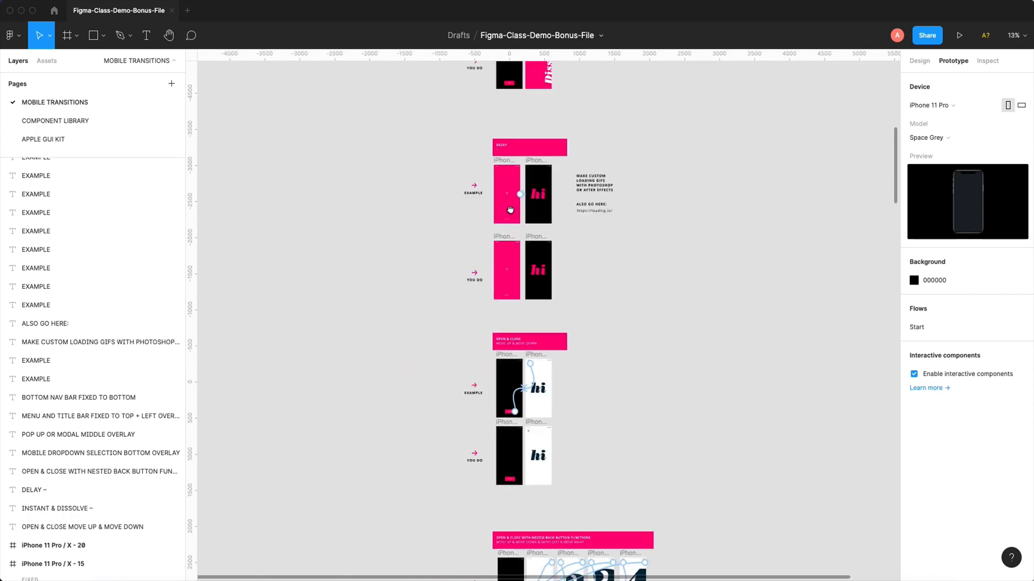
left_click_drag(454, 244, 673, 508)
scroll(673, 508, "up", 3, "ctrl")
scroll(581, 269, "down", 7)
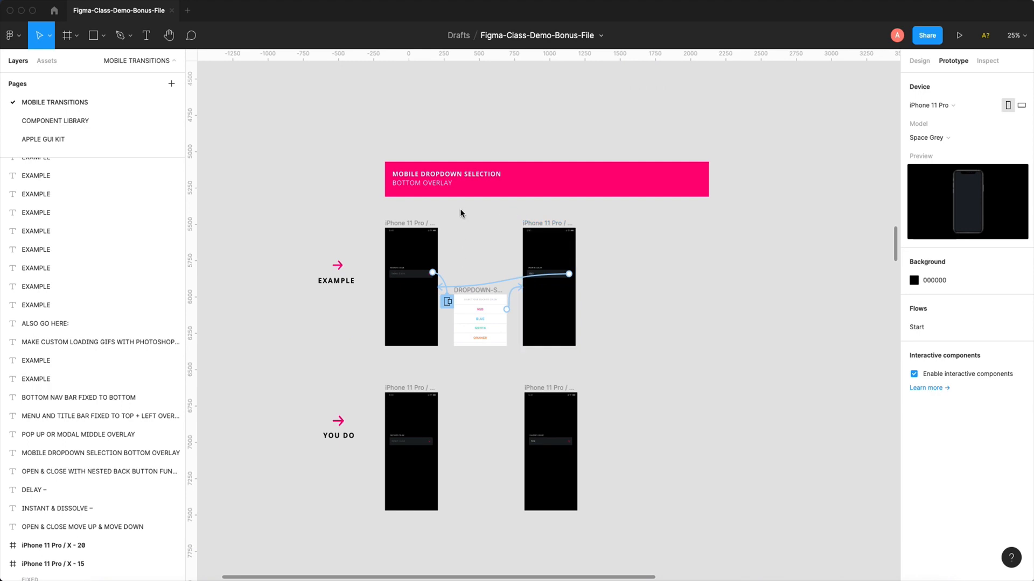
scroll(452, 301, "down", 7)
scroll(465, 317, "down", 10)
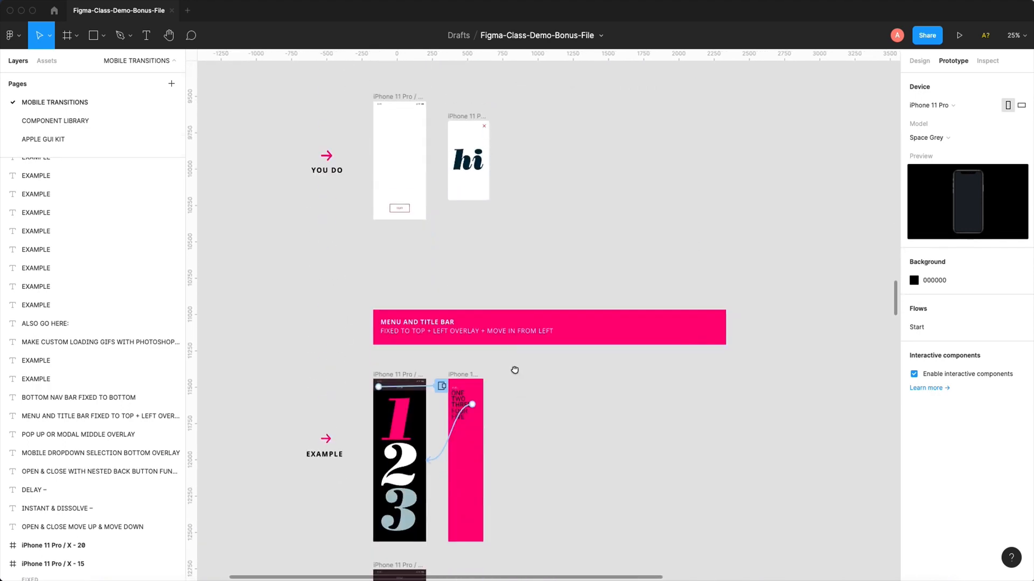
scroll(530, 388, "down", 15)
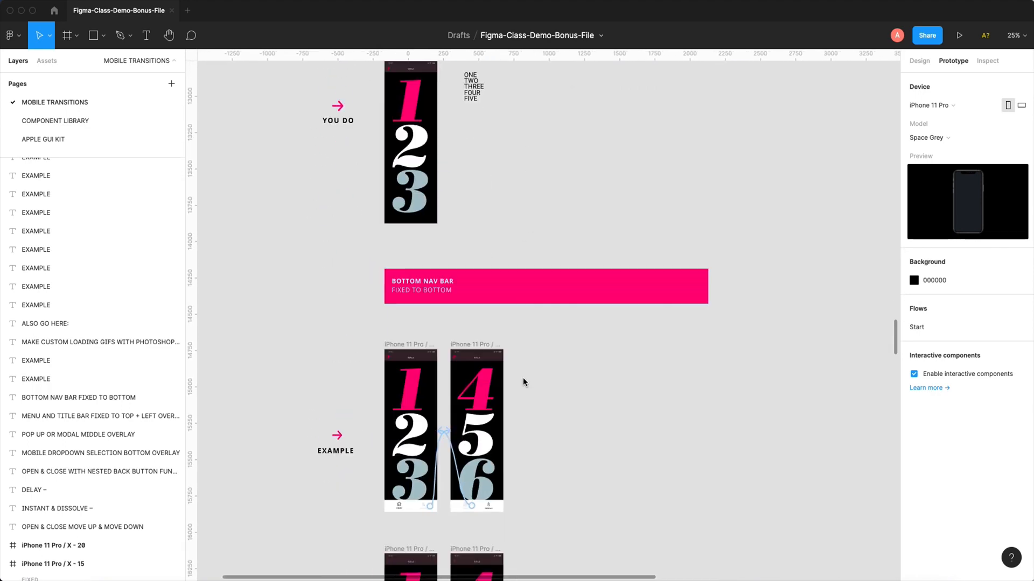
Step: Examine the Smart Animated Avoid and Loading sections, including the loading bar and map frames of the example and exercise
scroll(526, 280, "down", 3)
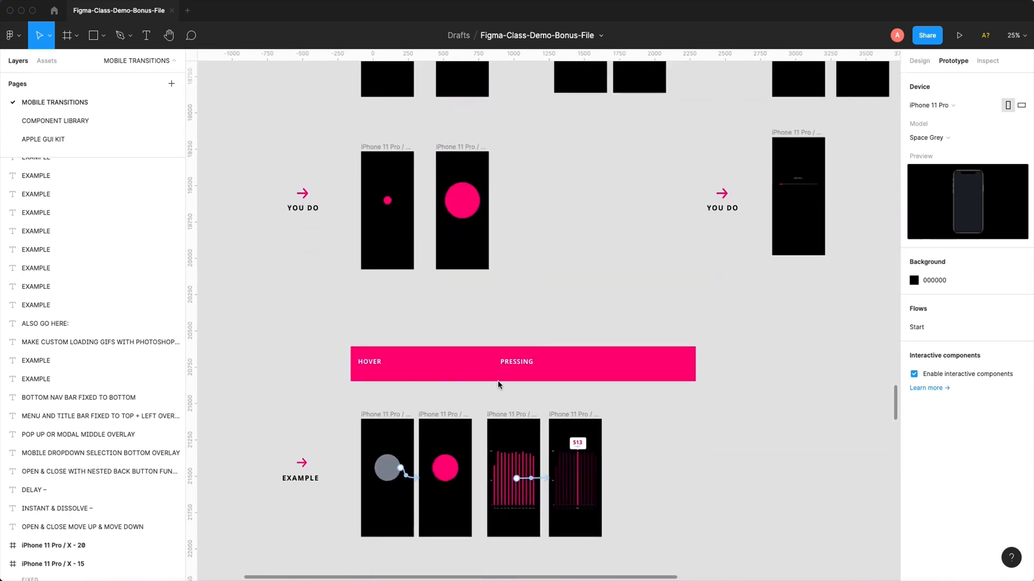
scroll(498, 383, "right", 2)
scroll(498, 383, "up", 6)
scroll(404, 300, "right", 5)
scroll(437, 265, "right", 2)
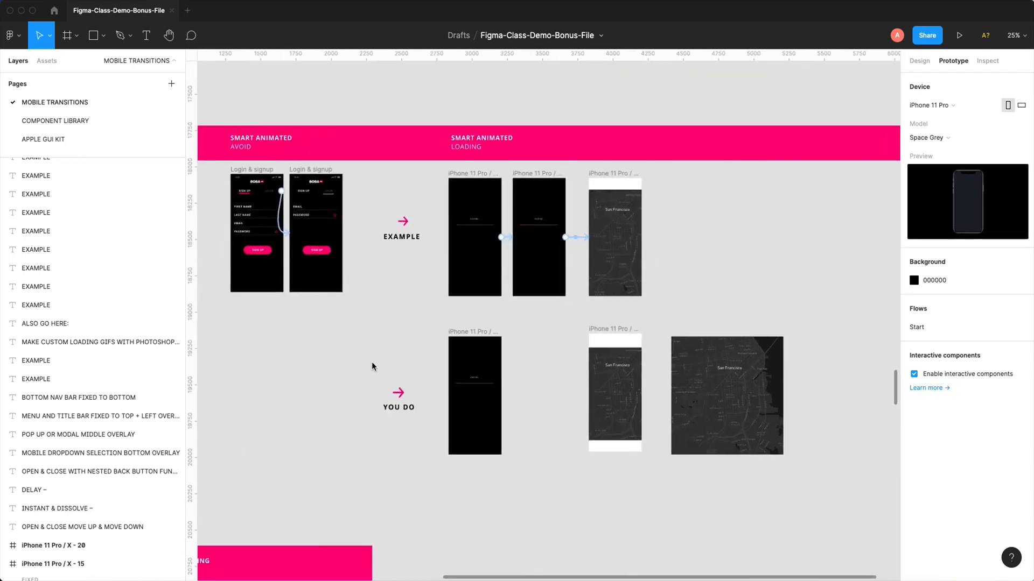
scroll(490, 211, "up", 5)
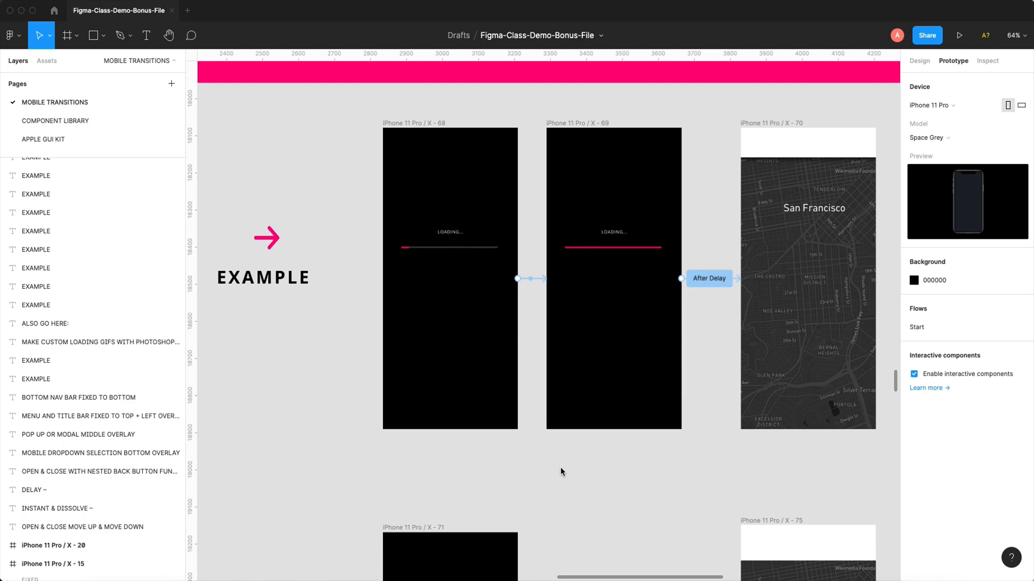
scroll(560, 472, "down", 5)
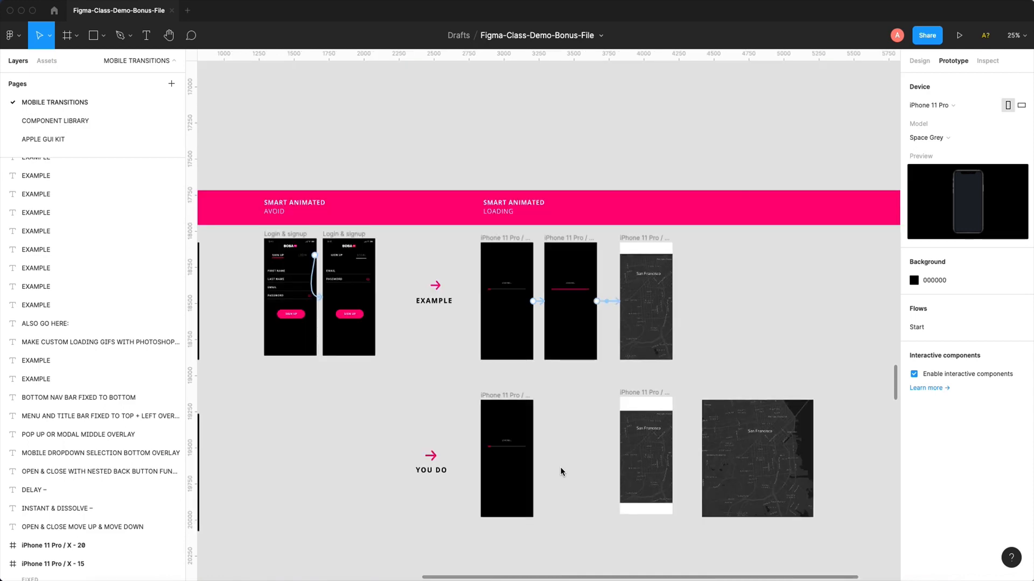
left_click_drag(389, 462, 597, 275)
Step: Examine the Hover, Pressing, Horizontal Swiping, Vertical Swiping, and Vertical and Horizontal Swiping sections, including the San Francisco map example
scroll(528, 278, "down", 4)
scroll(528, 278, "left", 1)
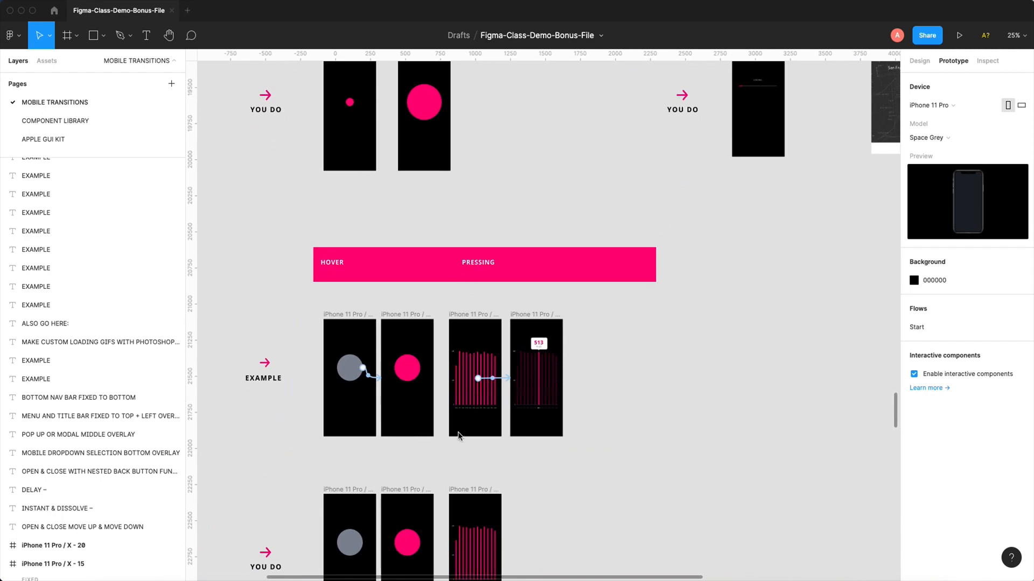
scroll(436, 455, "down", 4)
scroll(416, 476, "down", 5)
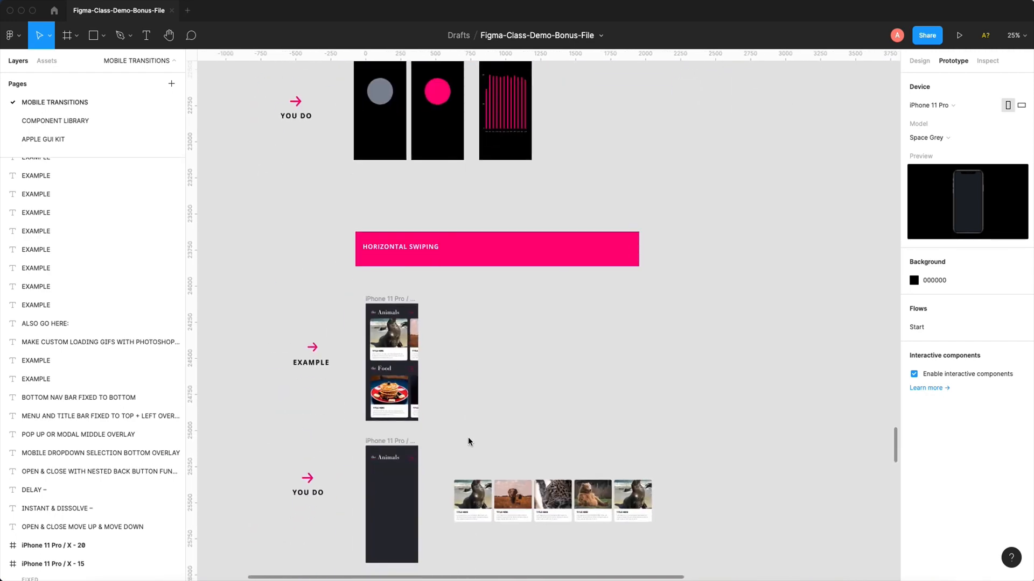
scroll(452, 448, "down", 6)
left_click_drag(464, 459, 454, 296)
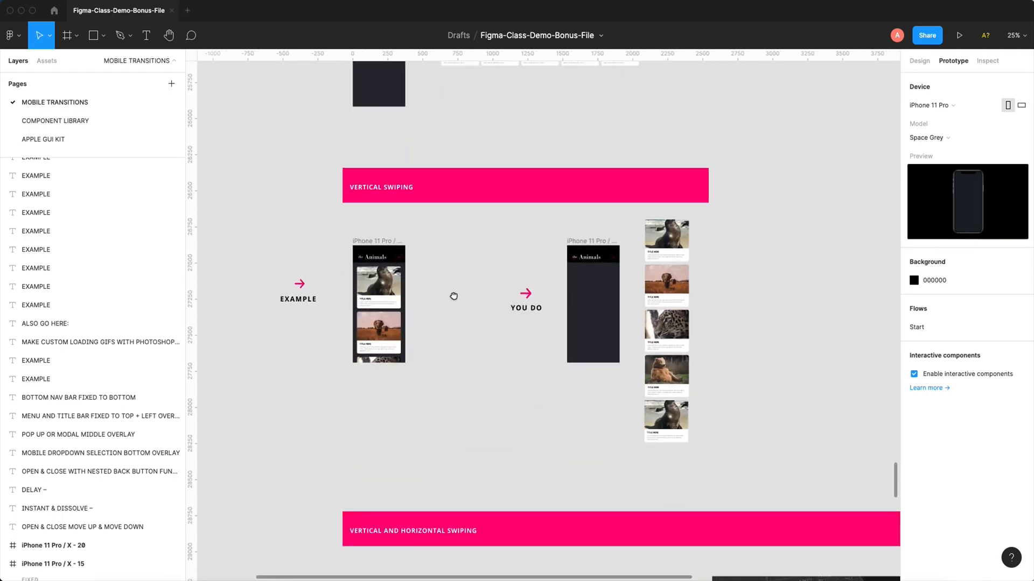
scroll(454, 296, "down", 6)
scroll(454, 296, "right", 1)
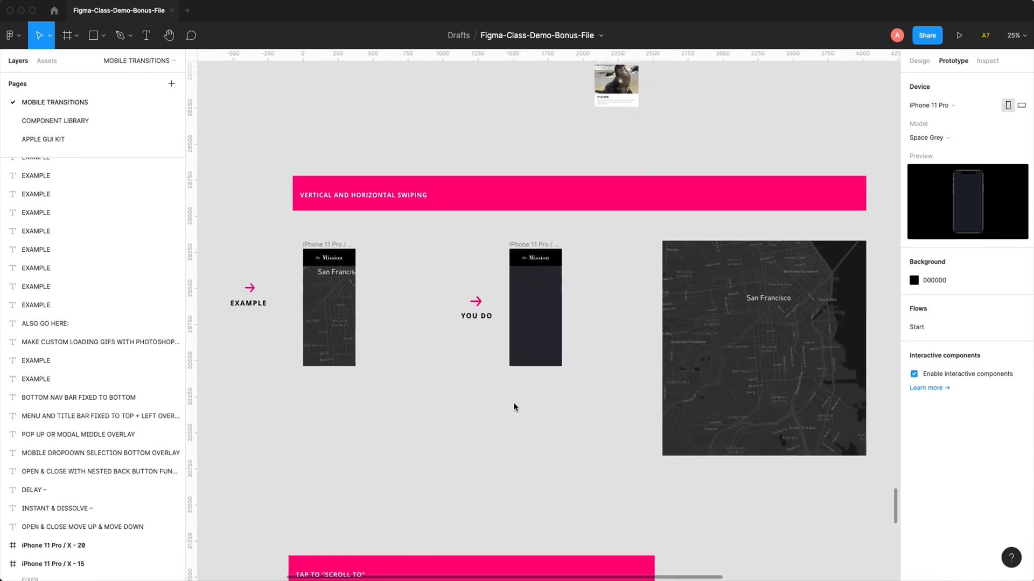
left_click_drag(281, 216, 457, 444)
left_click(469, 267)
double_click(467, 328)
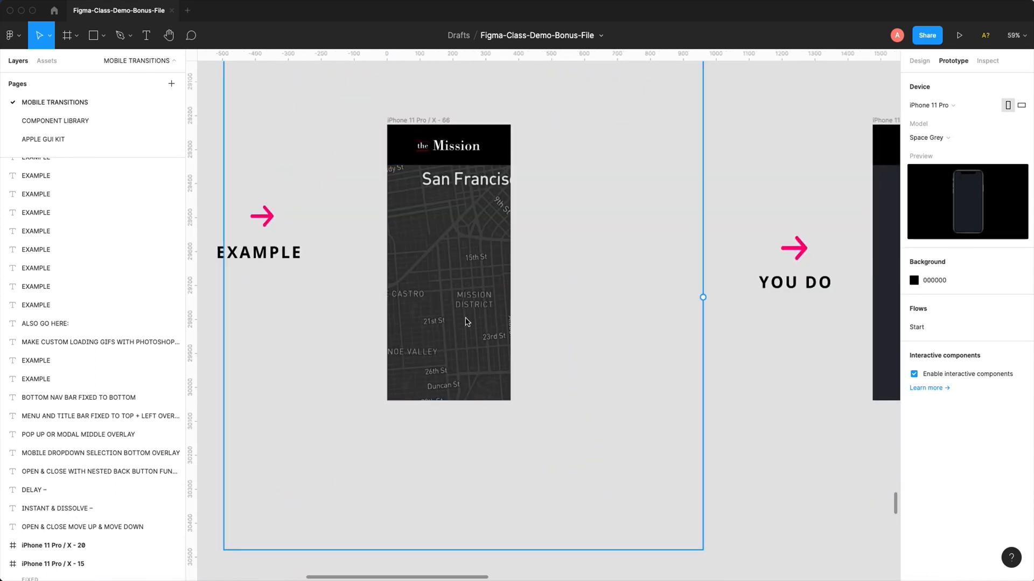
Step: Examine the Components, Variants and Interactive Components section, including its checkbox form and Gender frames, then review the preceding sections again
key("shift+0")
scroll(467, 322, "down", 10)
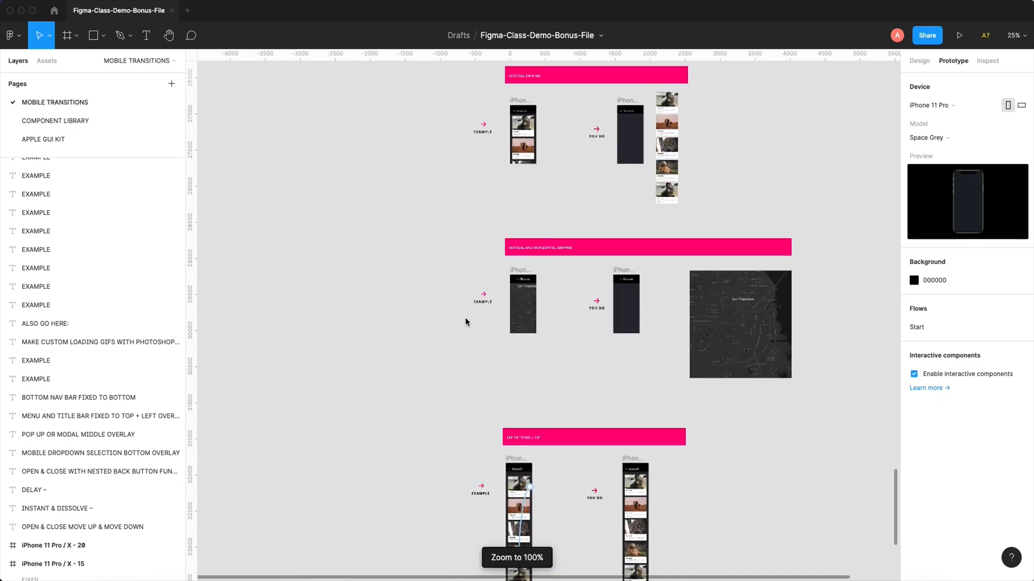
scroll(467, 321, "down", 5)
left_click_drag(352, 262, 466, 370)
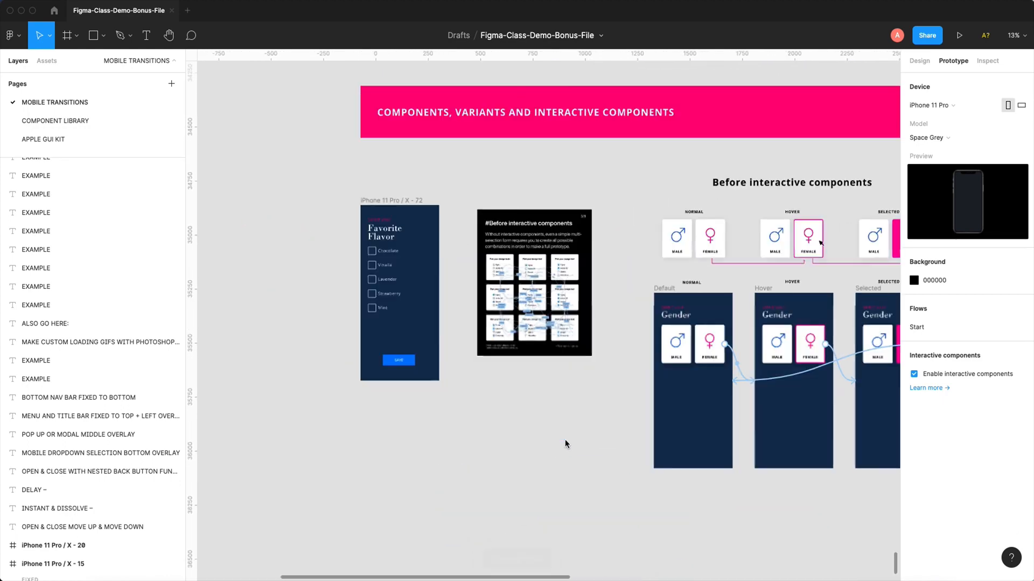
scroll(540, 392, "right", 2)
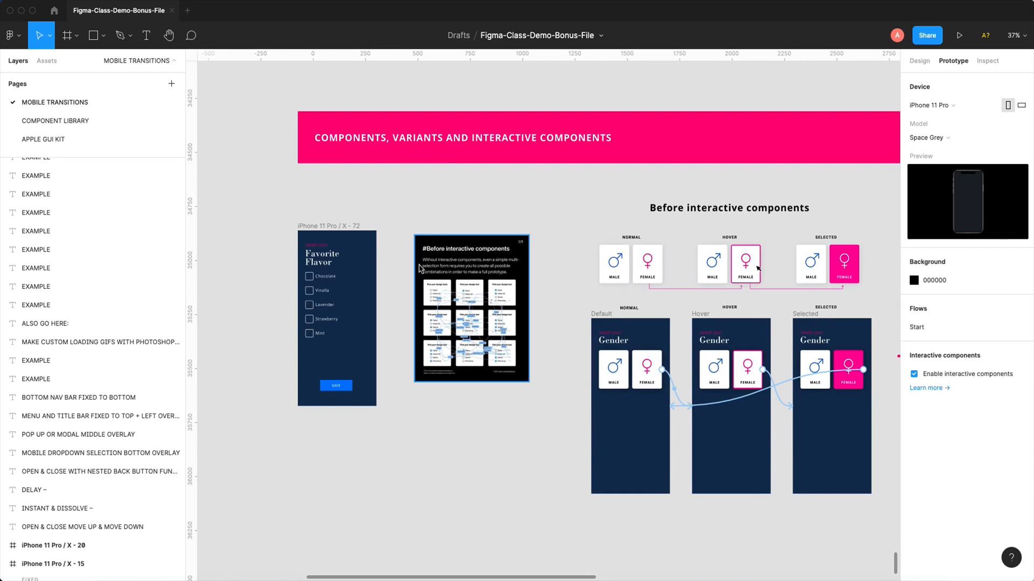
left_click_drag(563, 289, 440, 286)
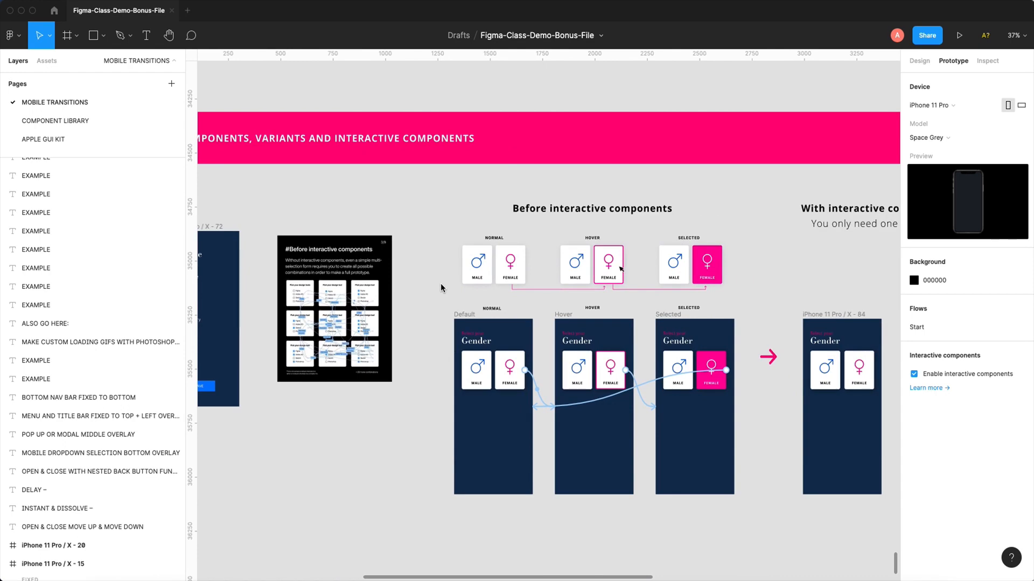
scroll(440, 283, "down", 5)
left_click_drag(476, 142, 471, 437)
scroll(470, 438, "up", 15)
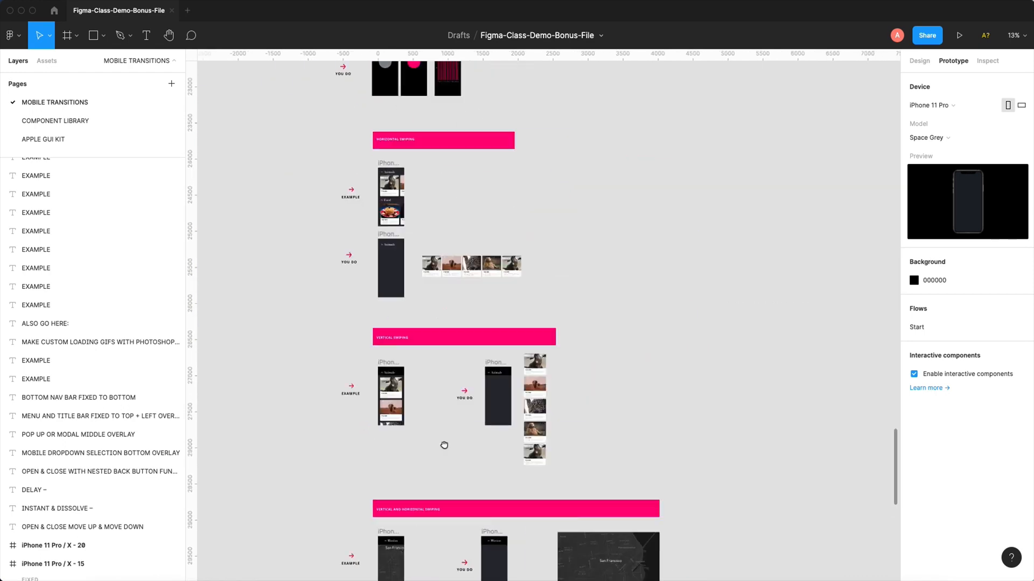
scroll(506, 462, "up", 4)
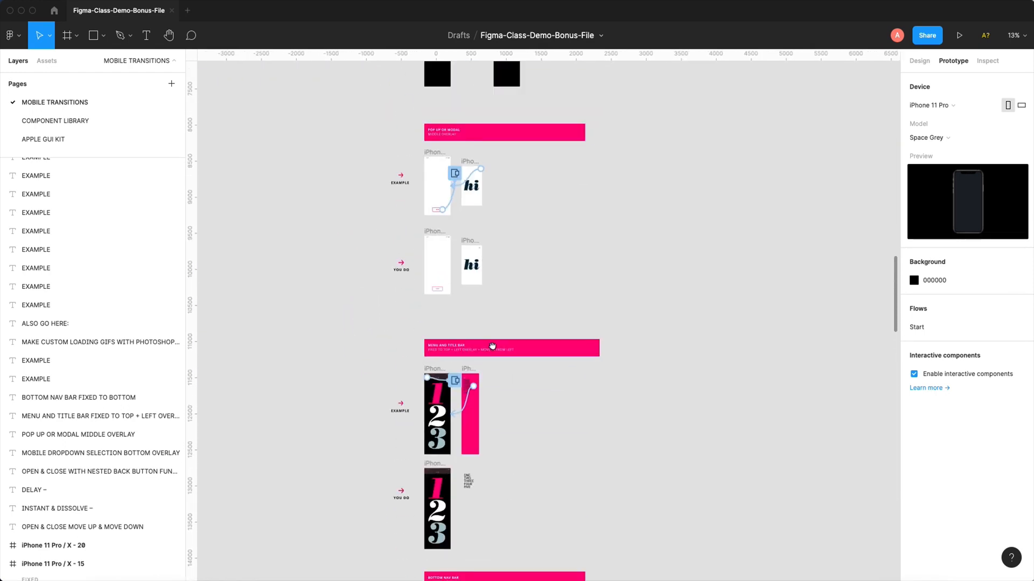
Step: Switch to Finder, extract Class-figma-bonus-file.zip in Downloads and select Figma-Class-Demo-Bonus-File.fig inside the extracted folder
left_click(102, 580)
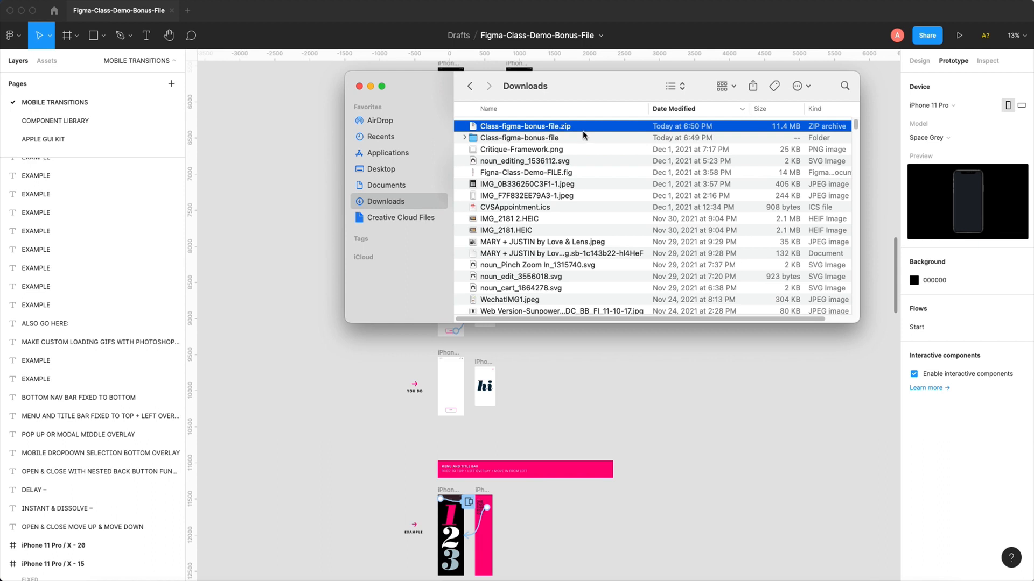
double_click(534, 129)
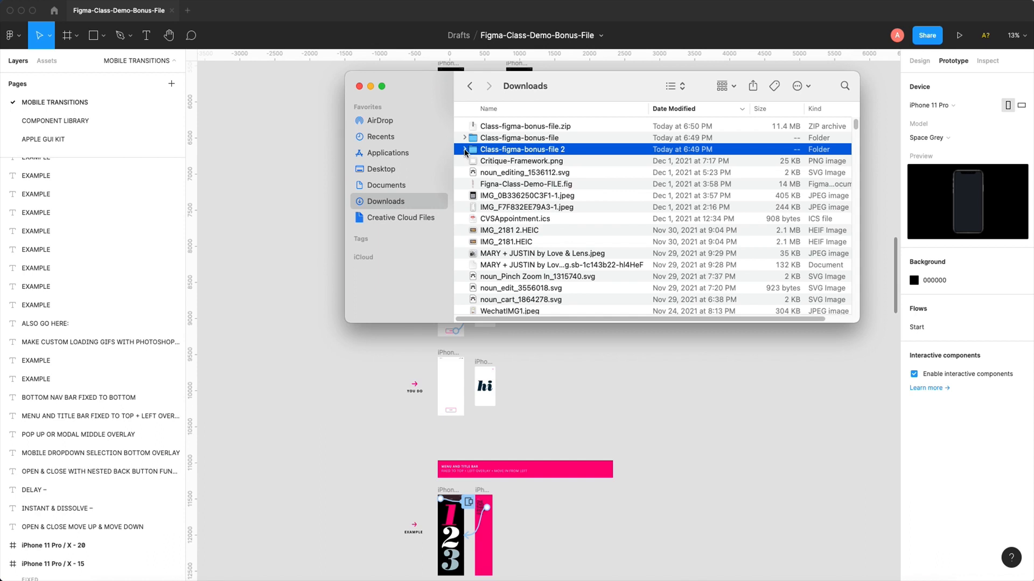
left_click(465, 151)
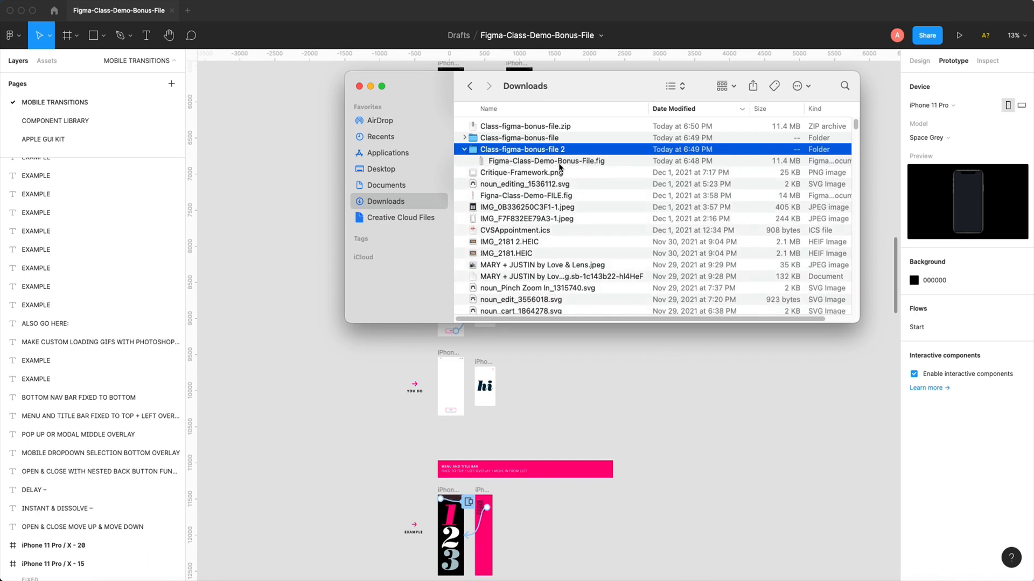
left_click(536, 163)
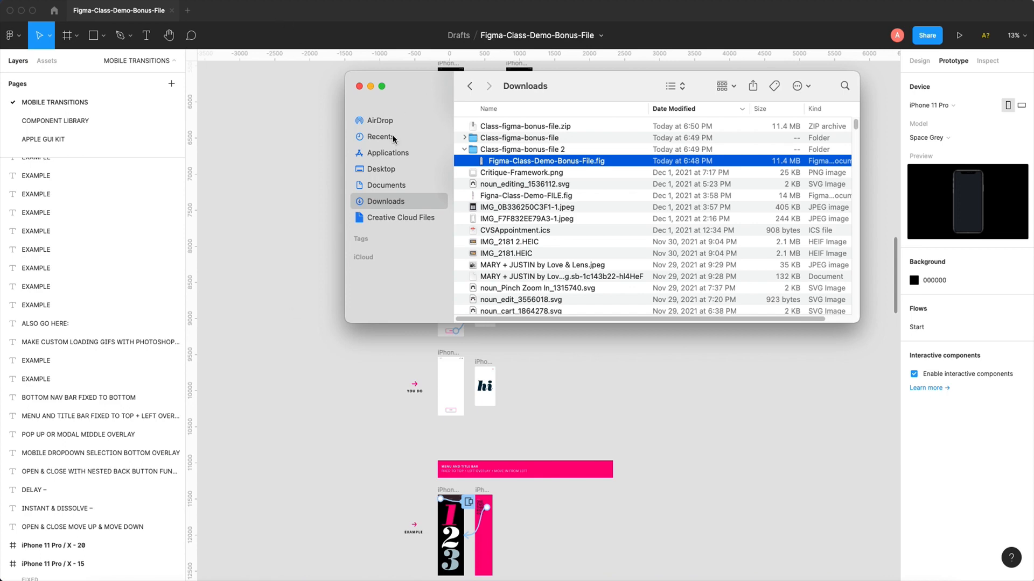
Step: Import Figma-Class-Demo-Bonus-File.fig from the Downloads folder into the Drafts in Figma
left_click_drag(386, 176, 638, 516)
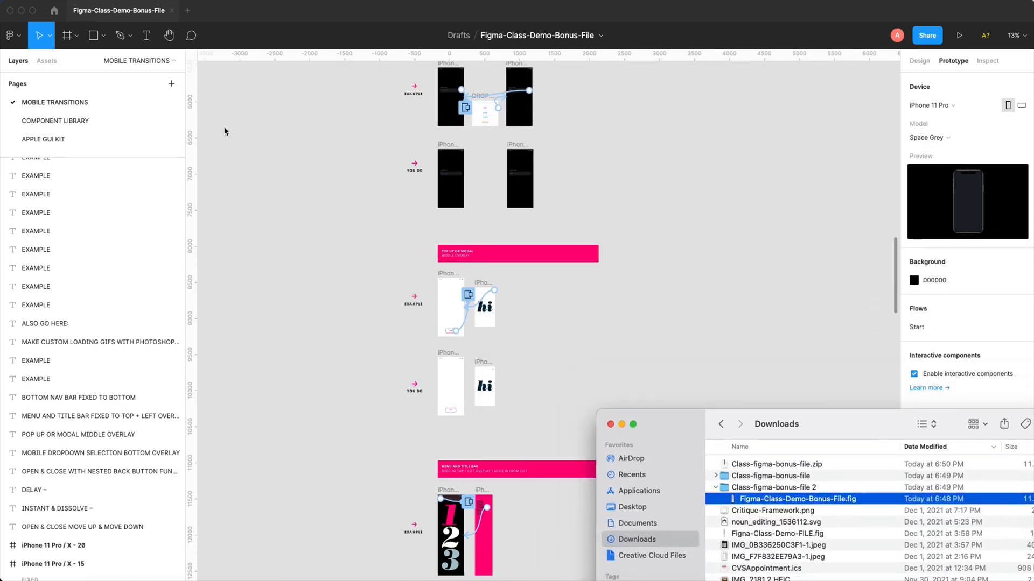
left_click(242, 23)
left_click(55, 10)
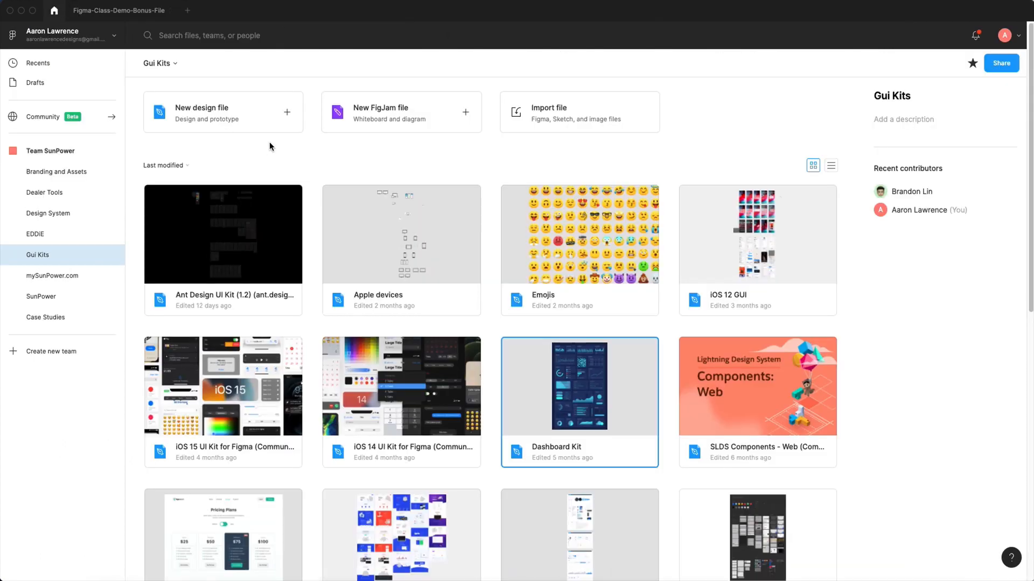
left_click(54, 86)
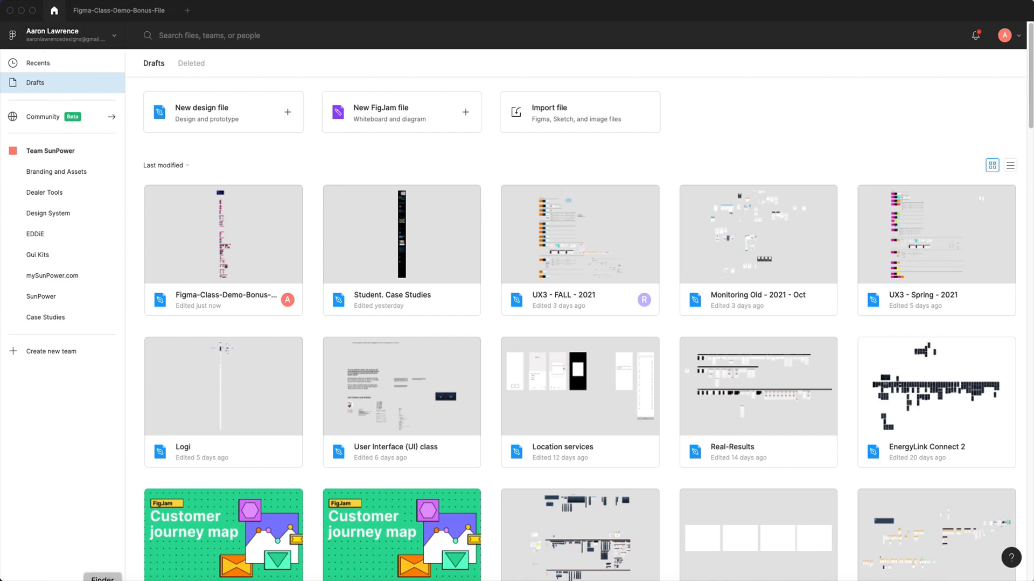
left_click(102, 579)
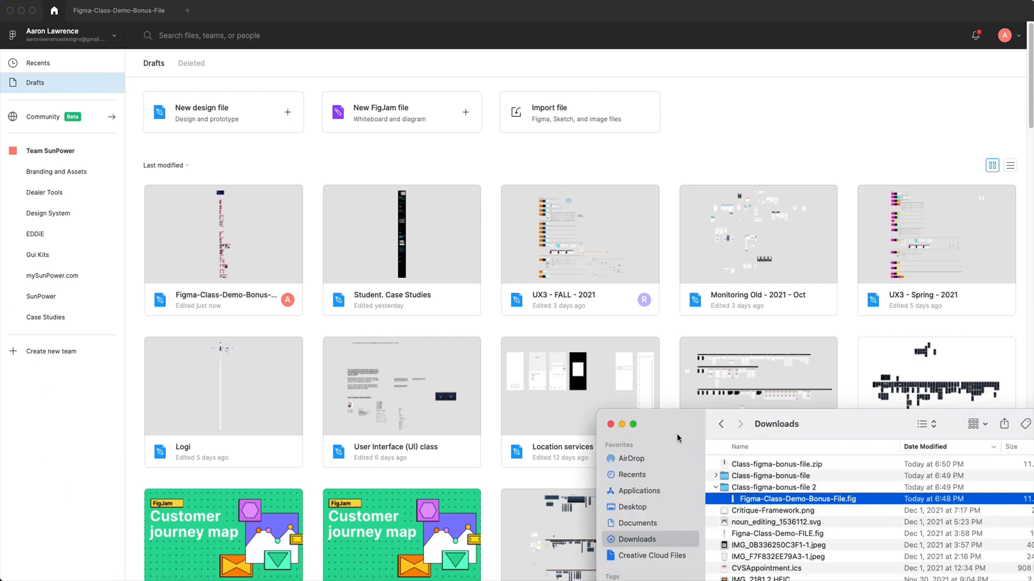
left_click_drag(677, 437, 636, 228)
left_click_drag(755, 291, 367, 159)
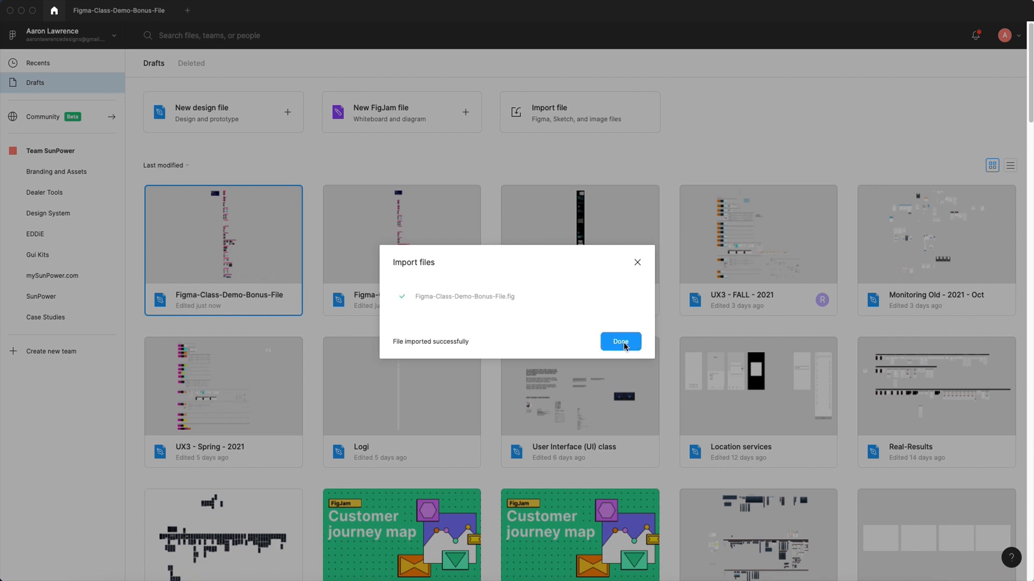
left_click(620, 342)
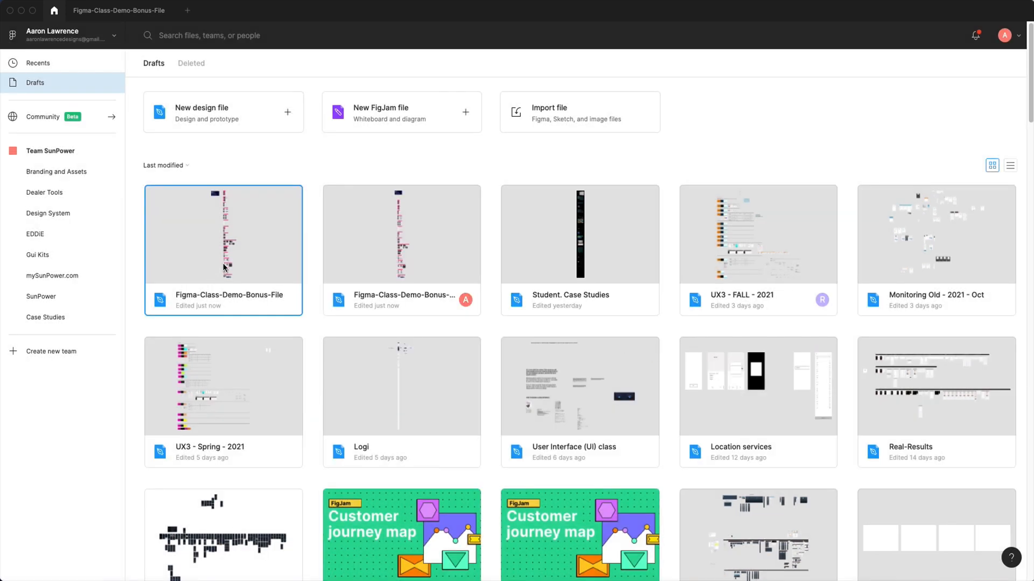
Step: Delete the newly imported copy of Figma-Class-Demo-Bonus-File from Drafts and return to the file that is already open
right_click(269, 272)
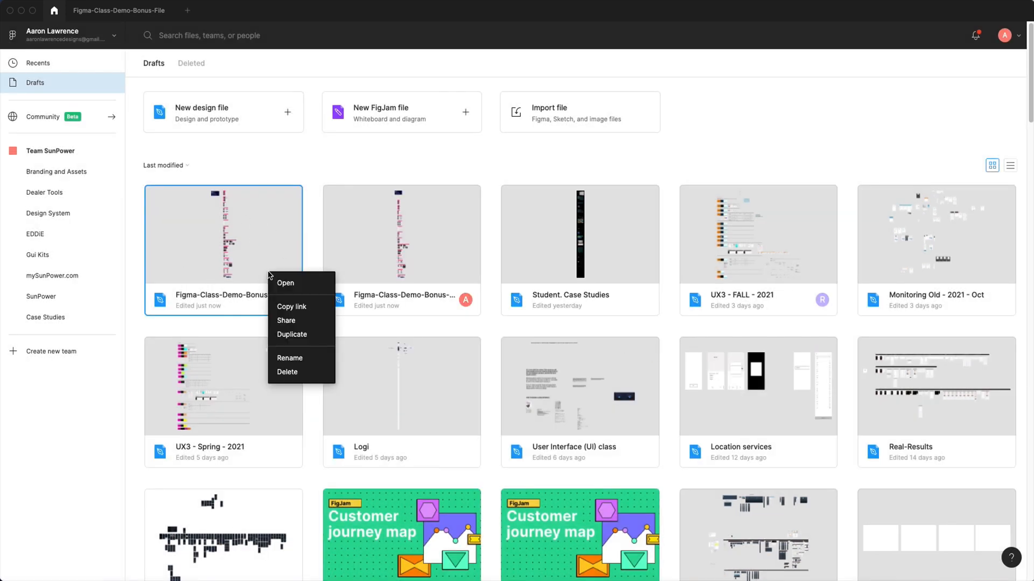
left_click(288, 372)
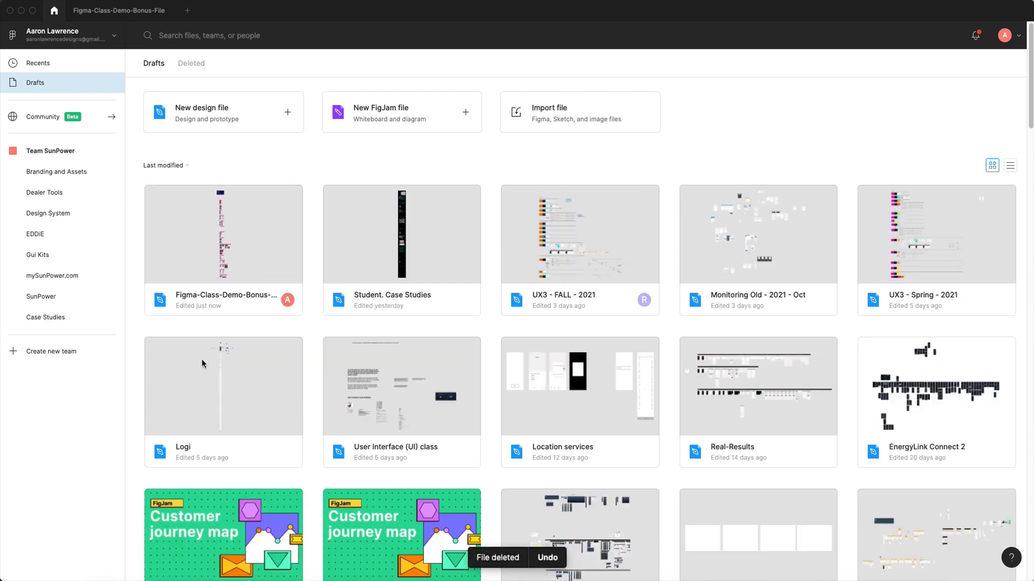
left_click(138, 15)
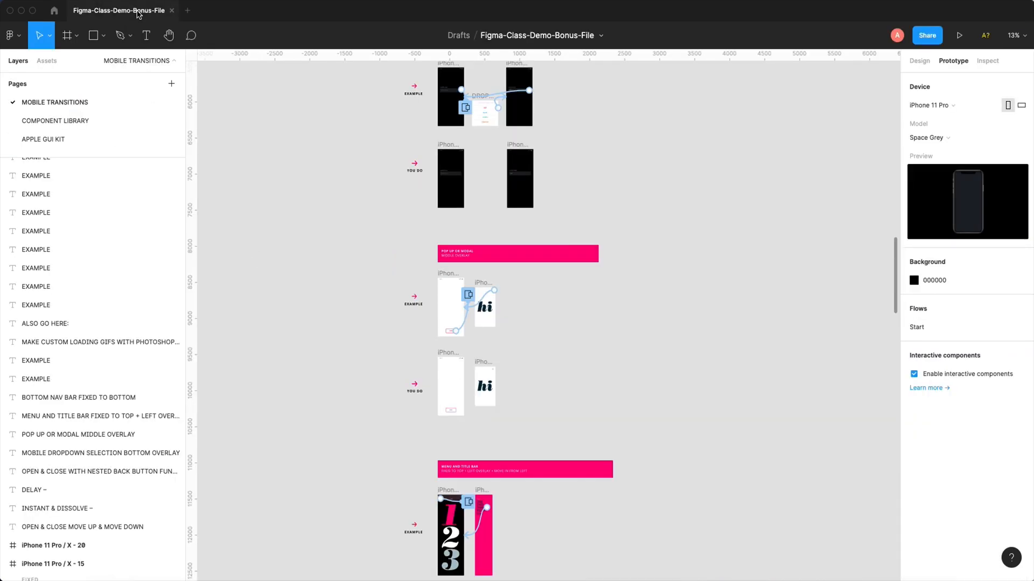
Step: Examine the Bonus Videos overview frame at the start of the MOBILE TRANSITIONS page, reading the topics listed for each video
scroll(597, 122, "down", 5)
scroll(524, 106, "up", 5)
scroll(596, 439, "up", 10)
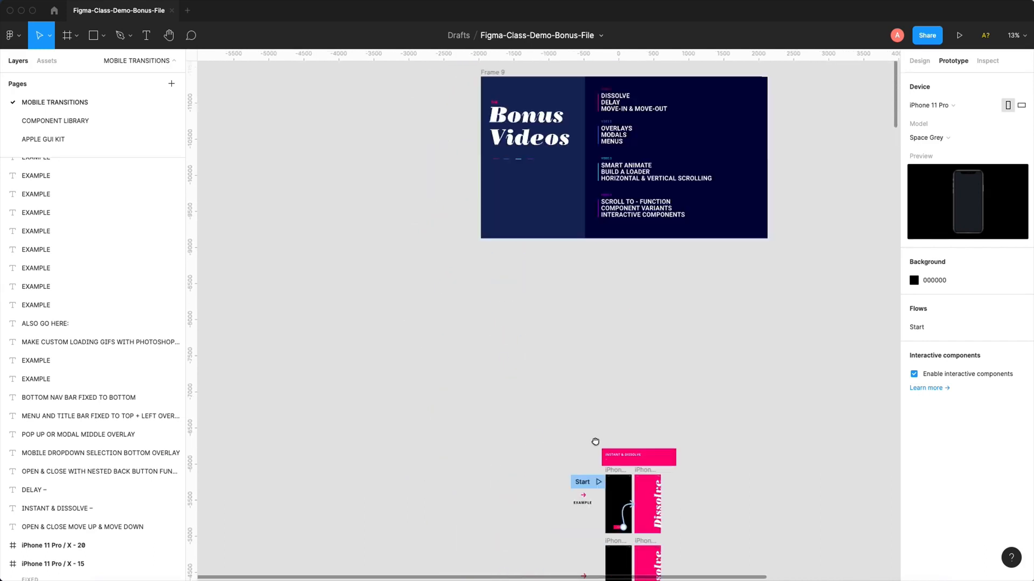
scroll(520, 343, "up", 5)
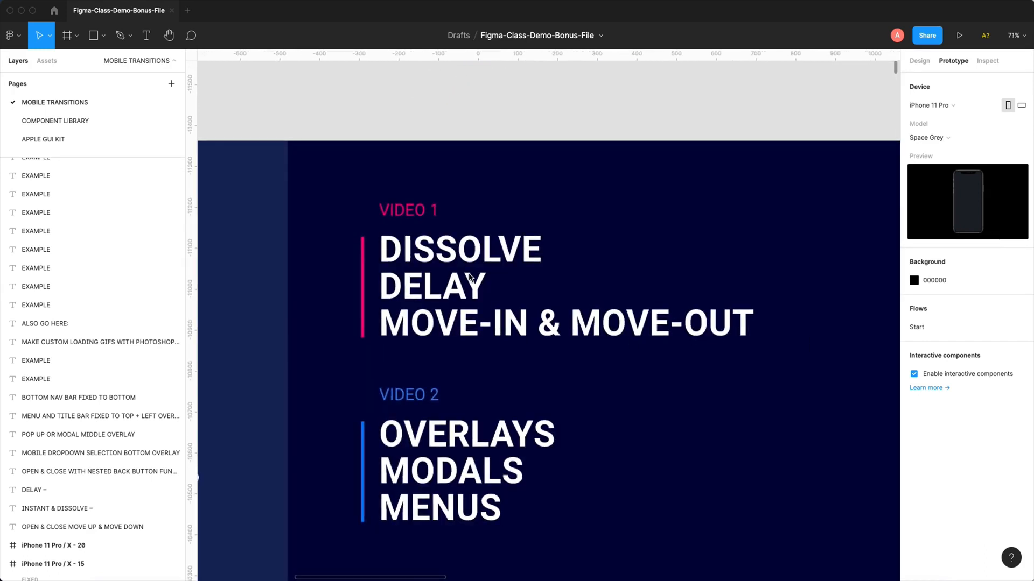
scroll(471, 278, "down", 3)
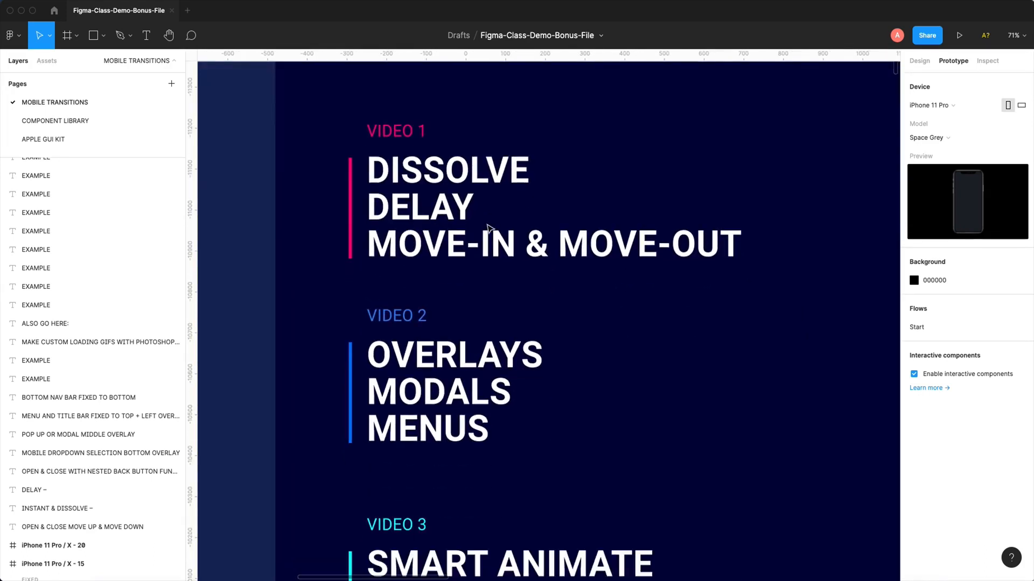
scroll(489, 229, "down", 10)
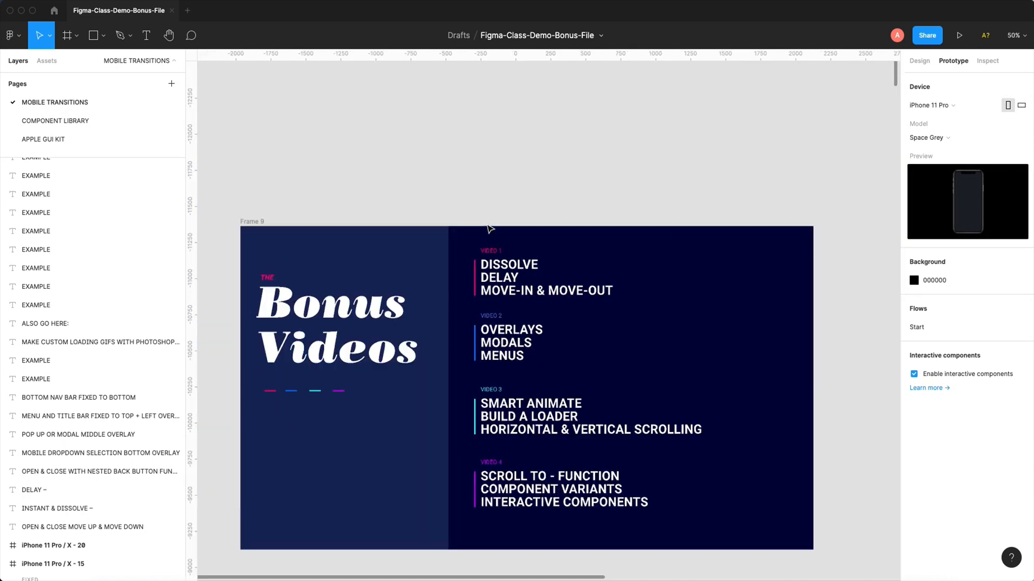
scroll(487, 226, "down", 10)
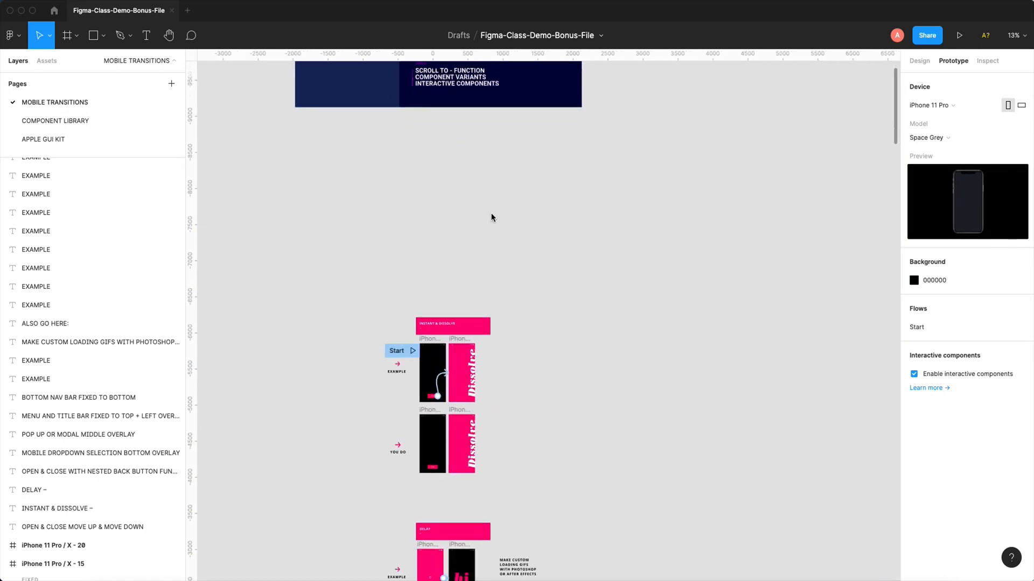
Step: Present the Instant & Dissolve example prototype from frame iPhone 11 Pro / X - 9, and return to the design file
left_click_drag(369, 307, 485, 416)
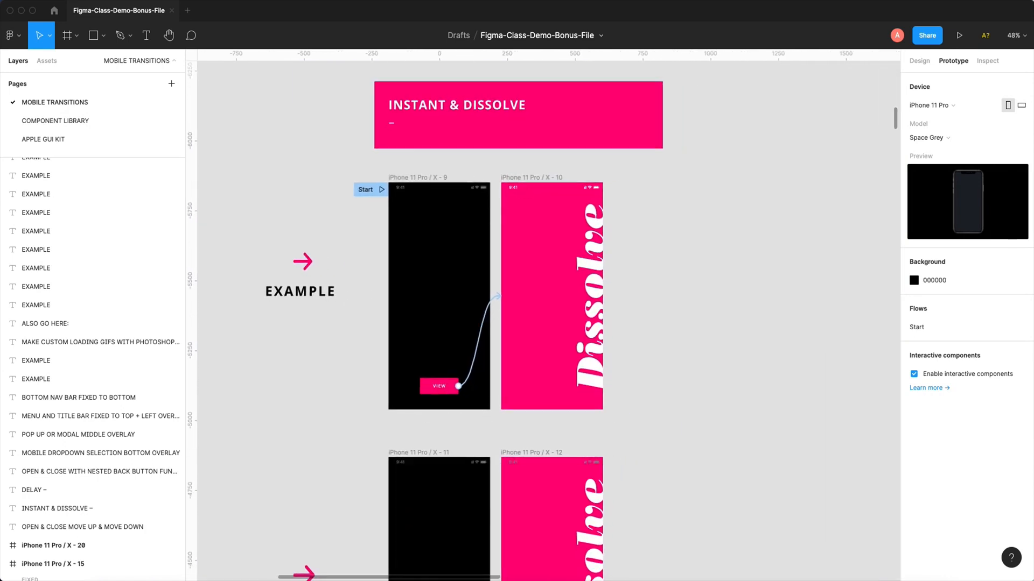
left_click(428, 178)
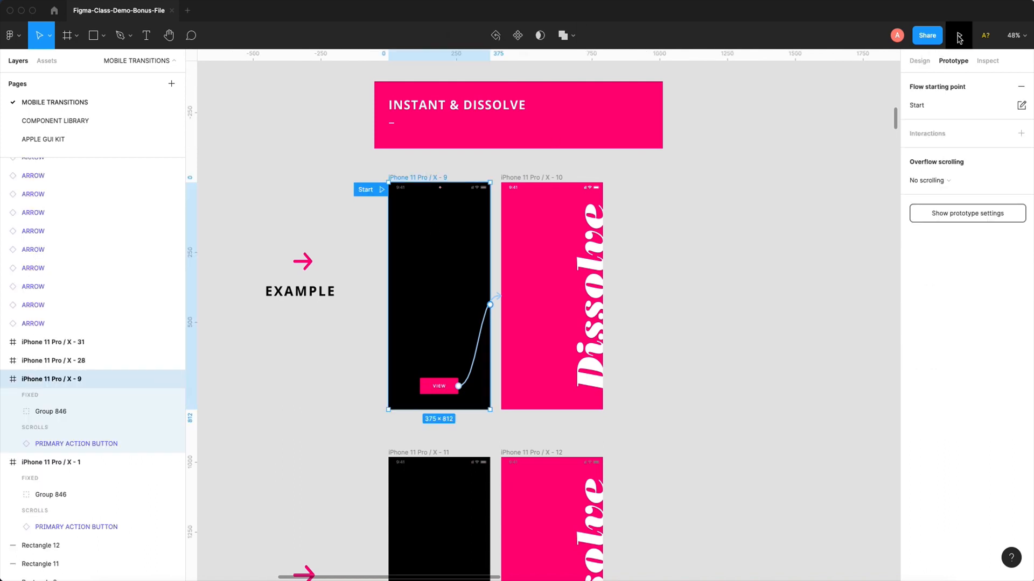
left_click(961, 38)
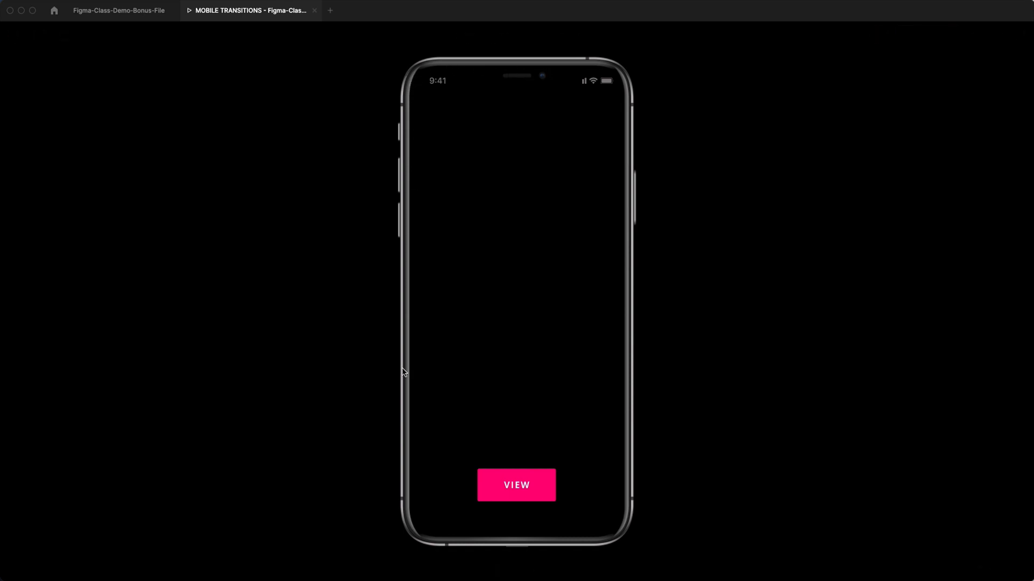
left_click(144, 10)
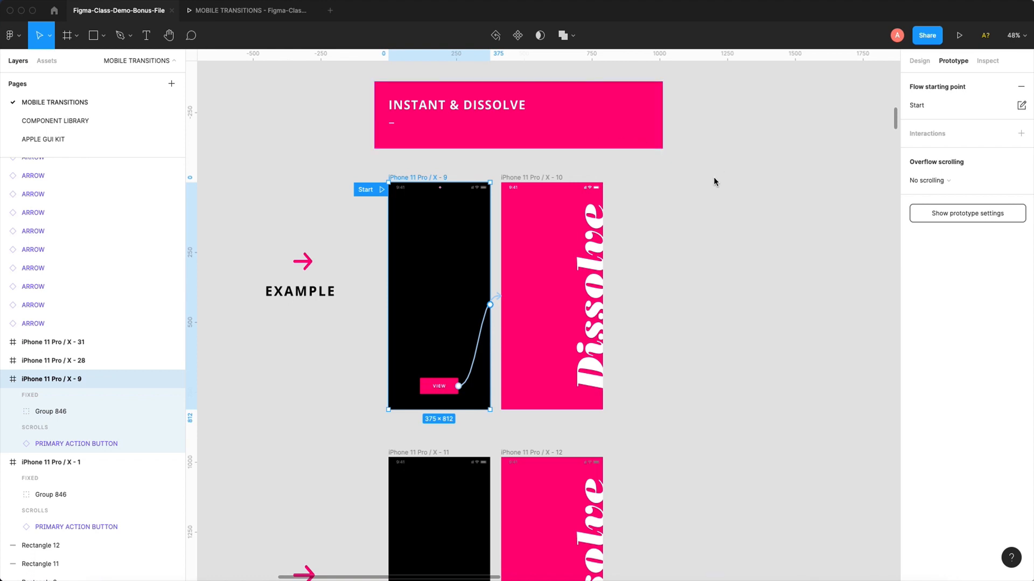
Step: Deselect everything on the canvas and compare the page's design settings with its prototype settings
left_click(689, 194)
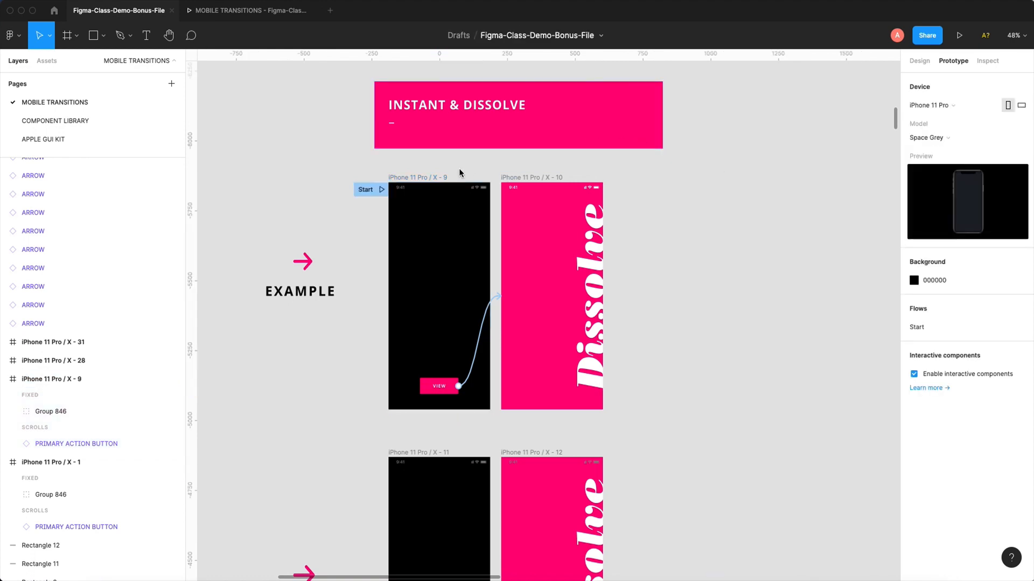
key("ctrl+z")
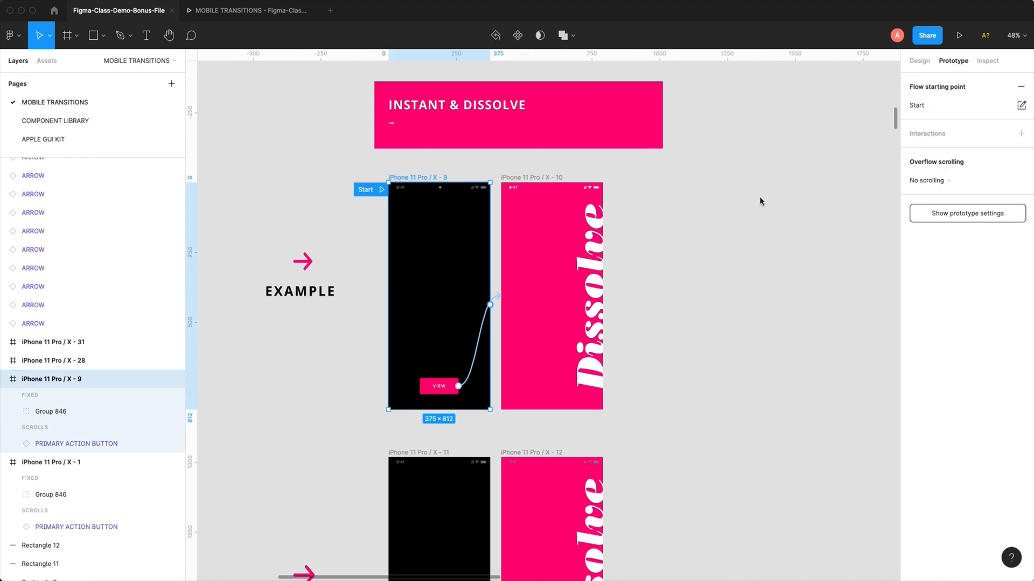
left_click(724, 322)
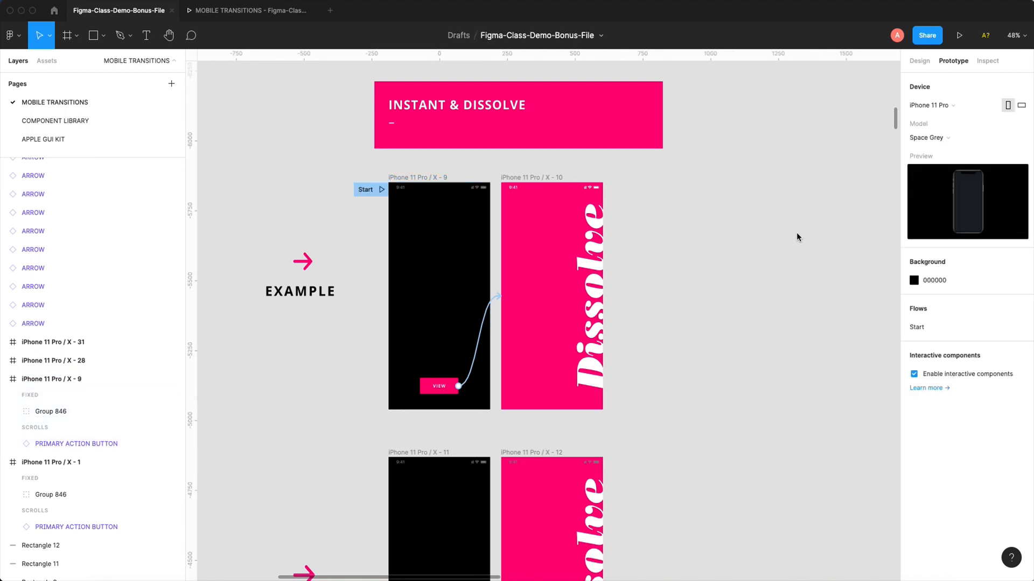
left_click(924, 61)
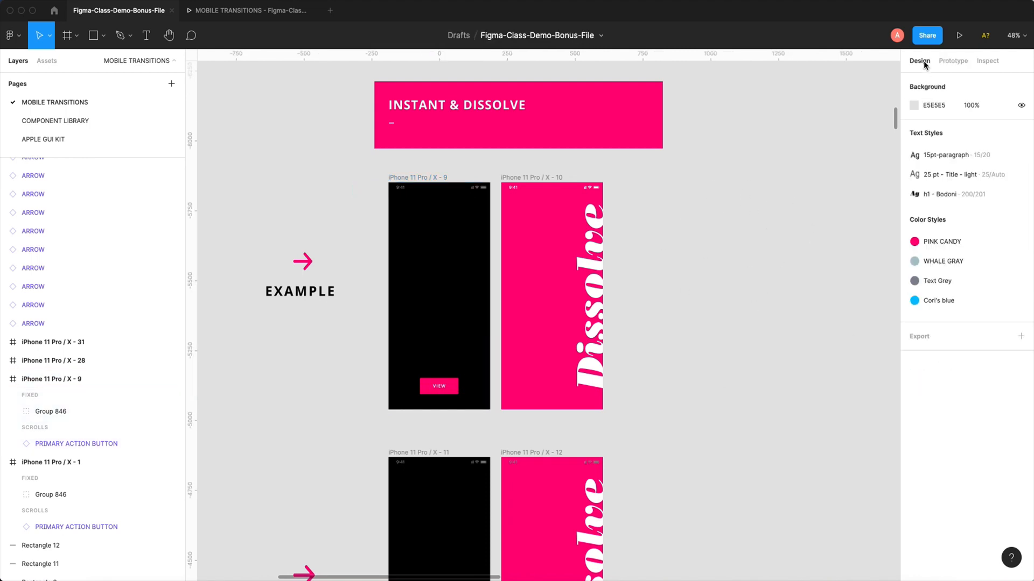
left_click(953, 61)
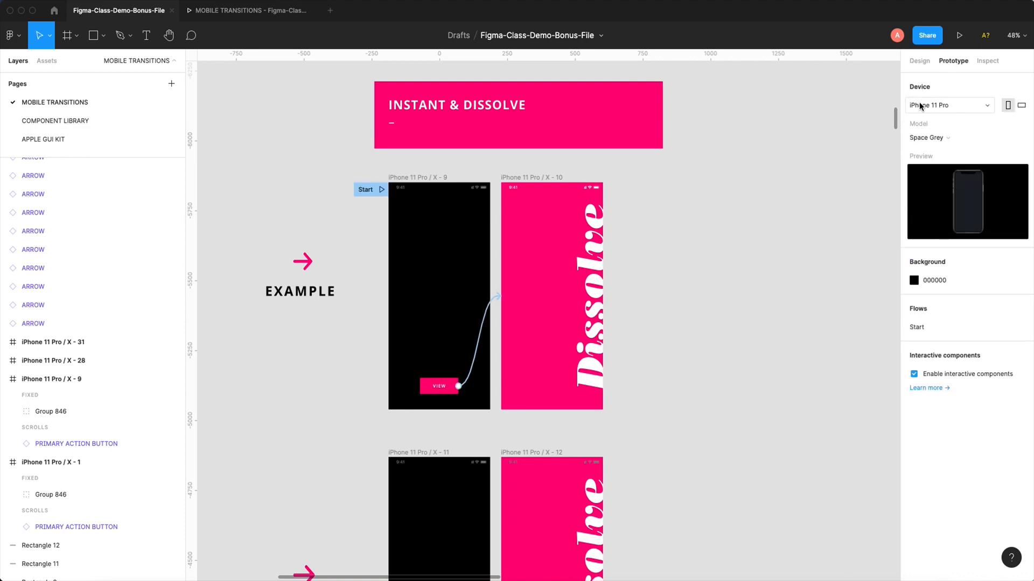
Step: Look through the available prototype devices and the iPhone 11 Pro model colours, keeping iPhone 11 Pro in Space Grey
left_click(952, 106)
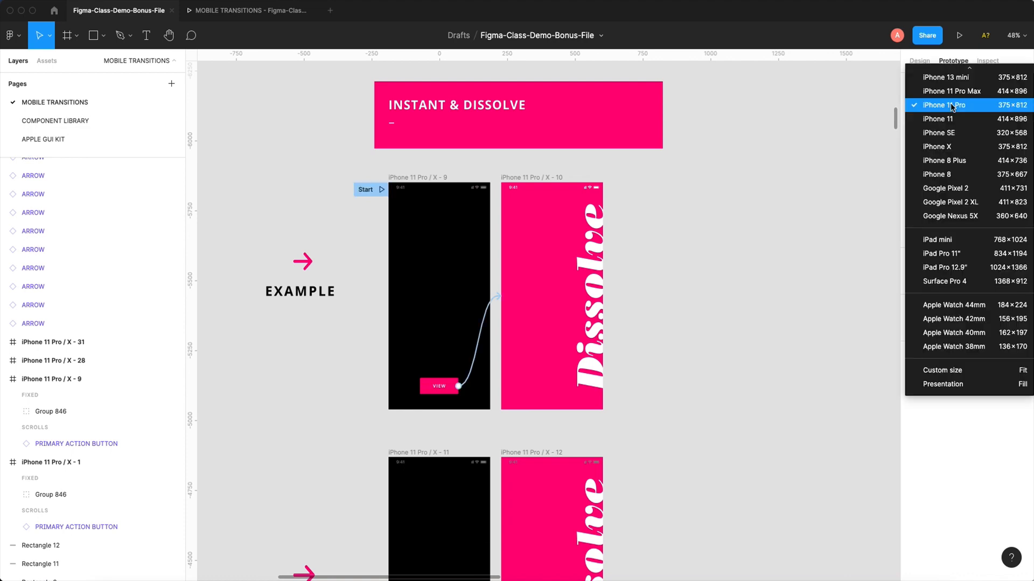
left_click(827, 111)
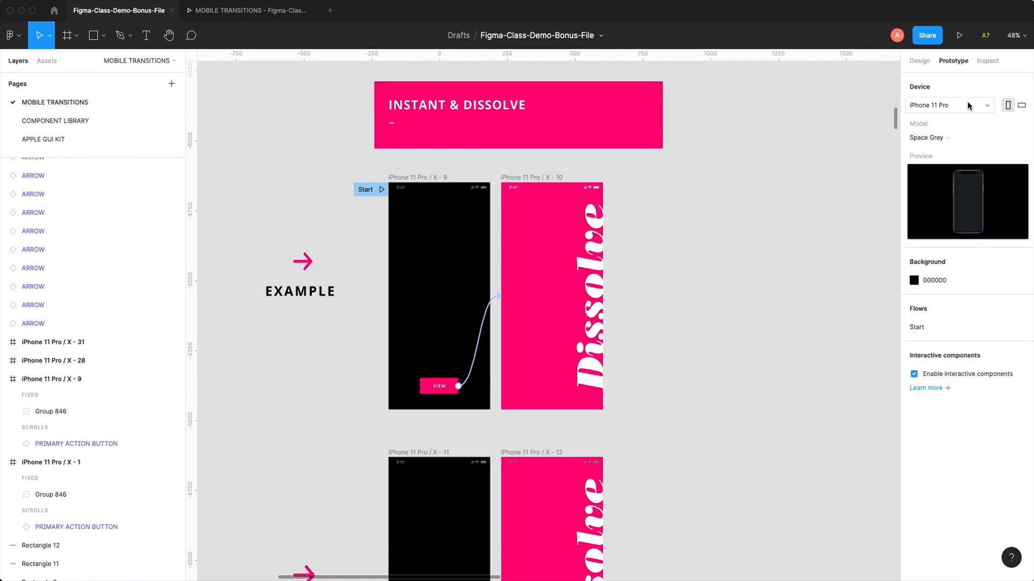
left_click(936, 139)
left_click(937, 137)
left_click(935, 138)
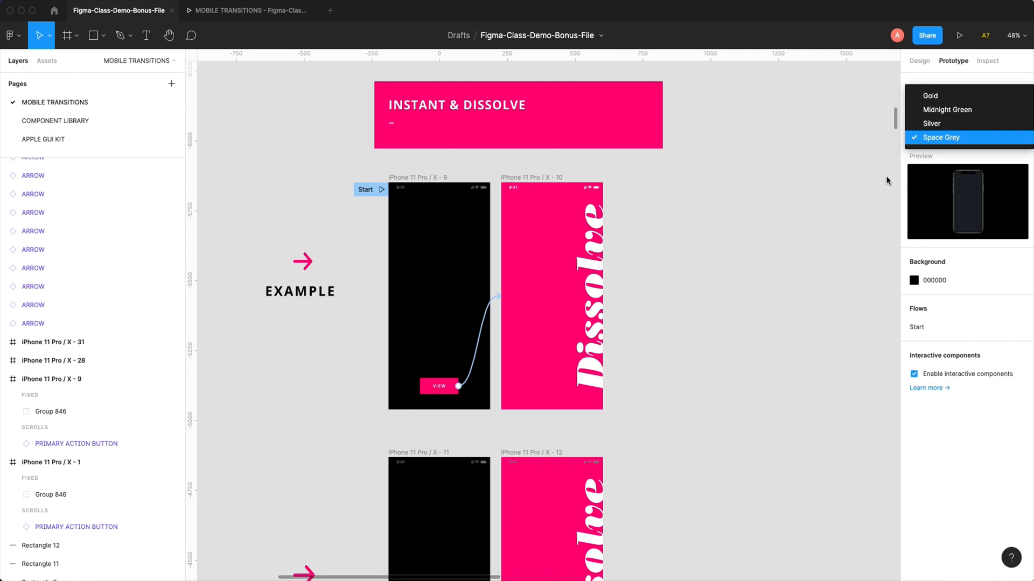
left_click(851, 169)
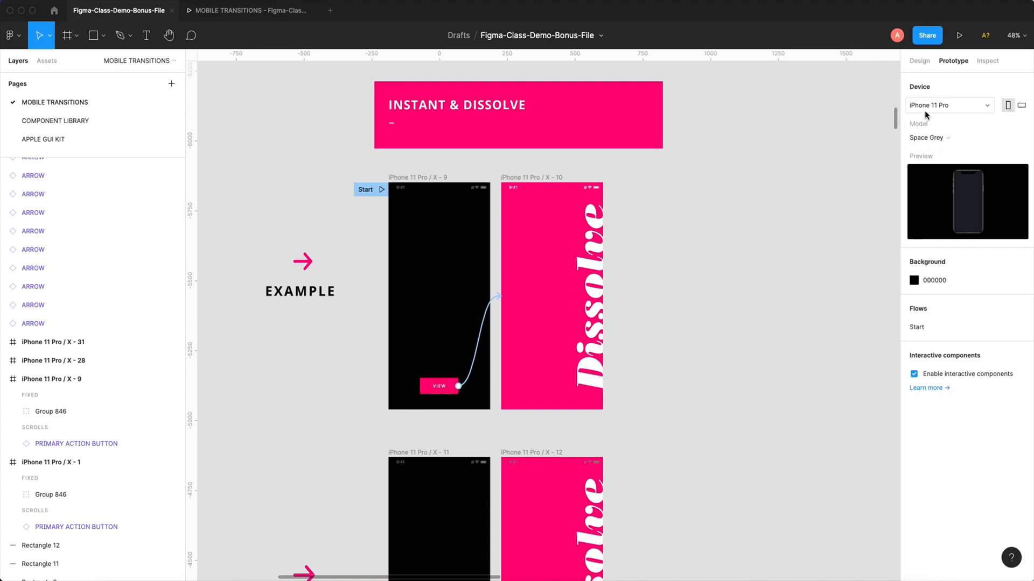
Step: Test the VIEW button's dissolve transition in the open prototype preview, and go back to the design file
left_click(274, 15)
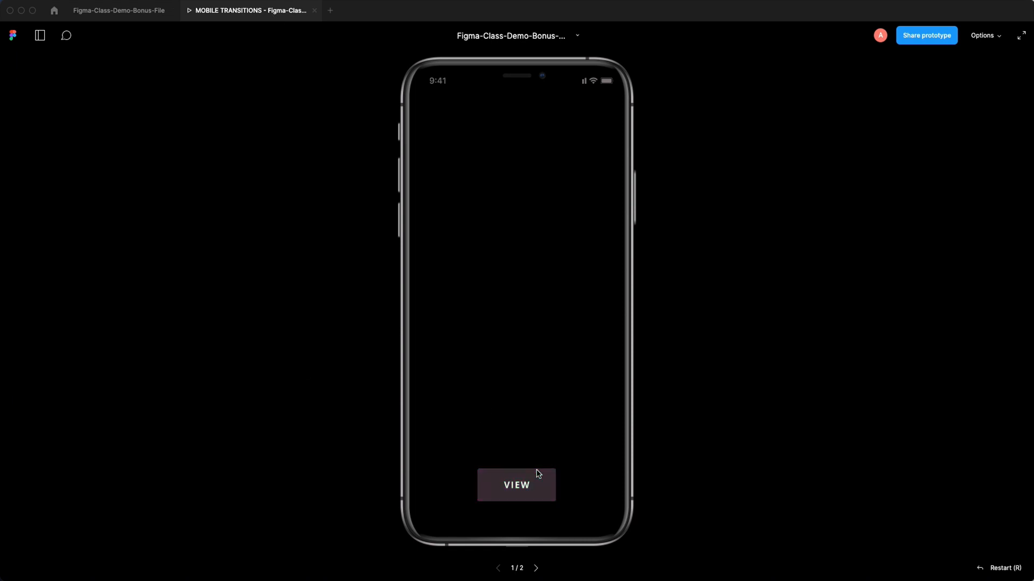
left_click(515, 489)
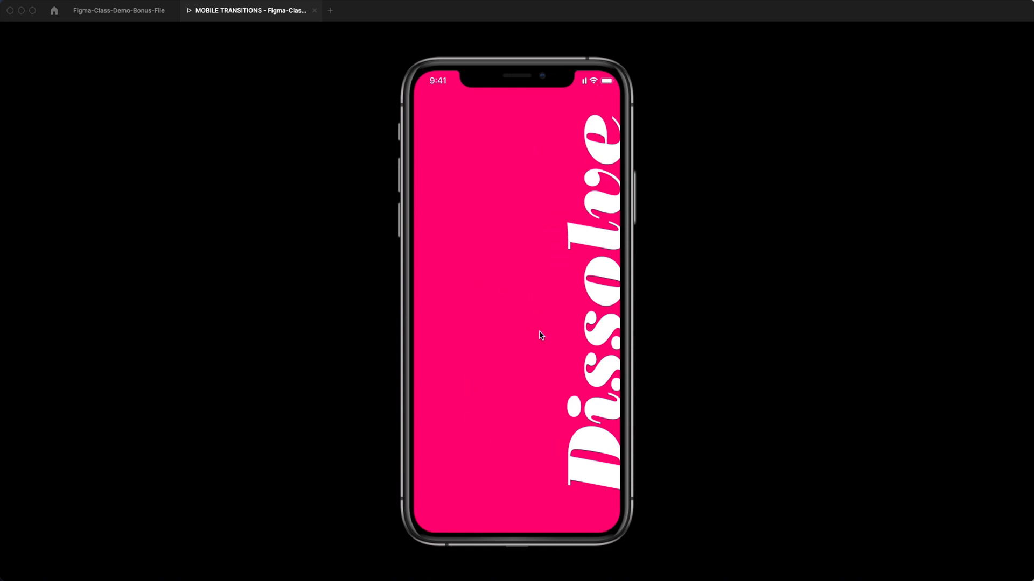
left_click(118, 12)
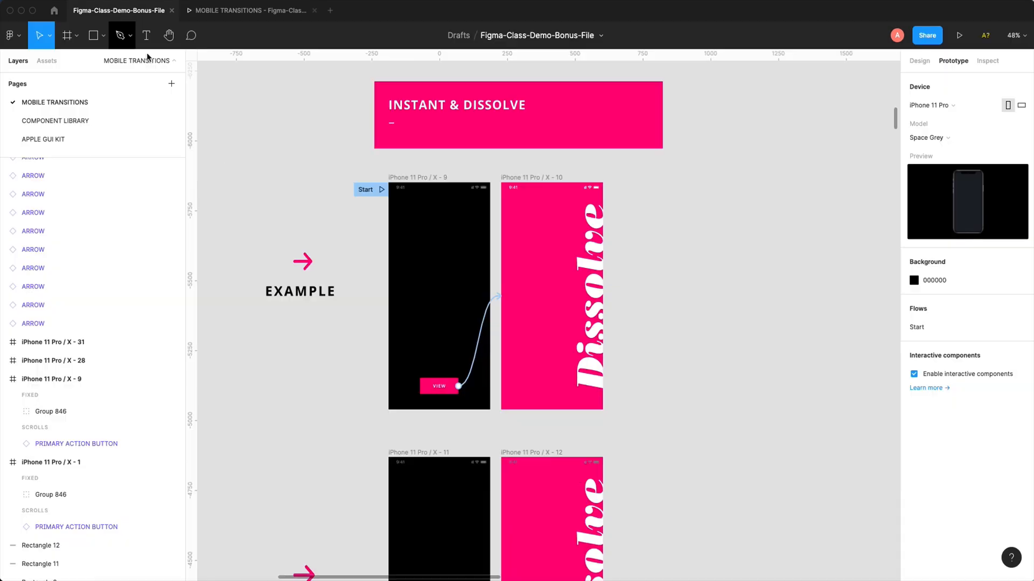
Step: Move the prototype's Start flow point from the Instant & Dissolve example to the YOU DO frame iPhone 11 Pro / X - 11
left_click_drag(383, 339, 396, 275)
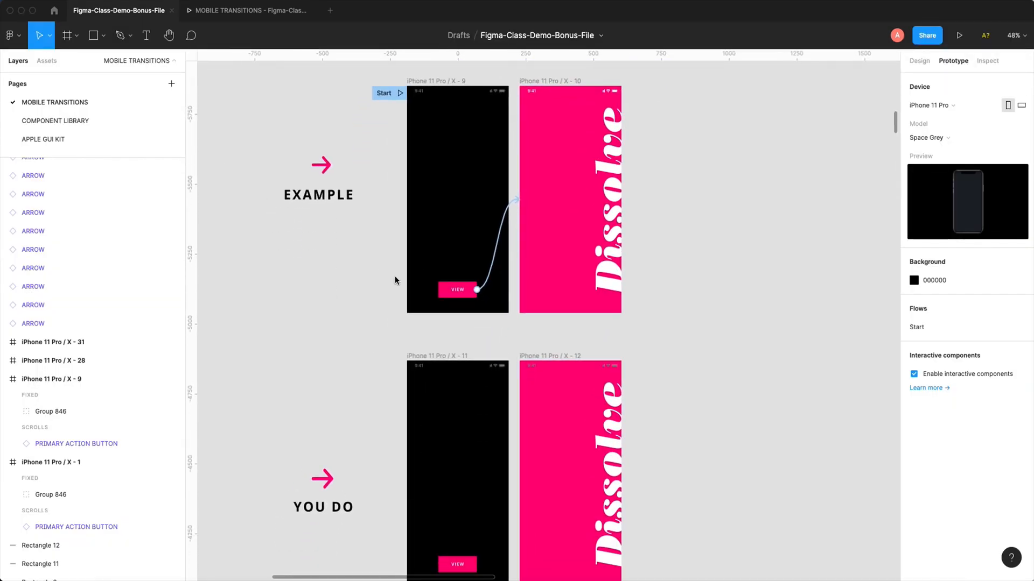
left_click(918, 61)
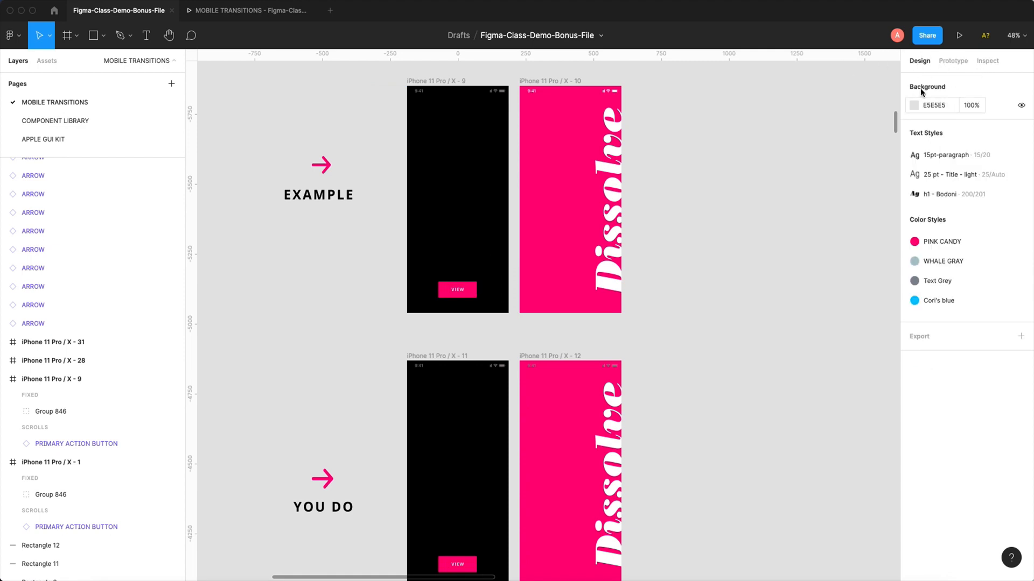
left_click(951, 62)
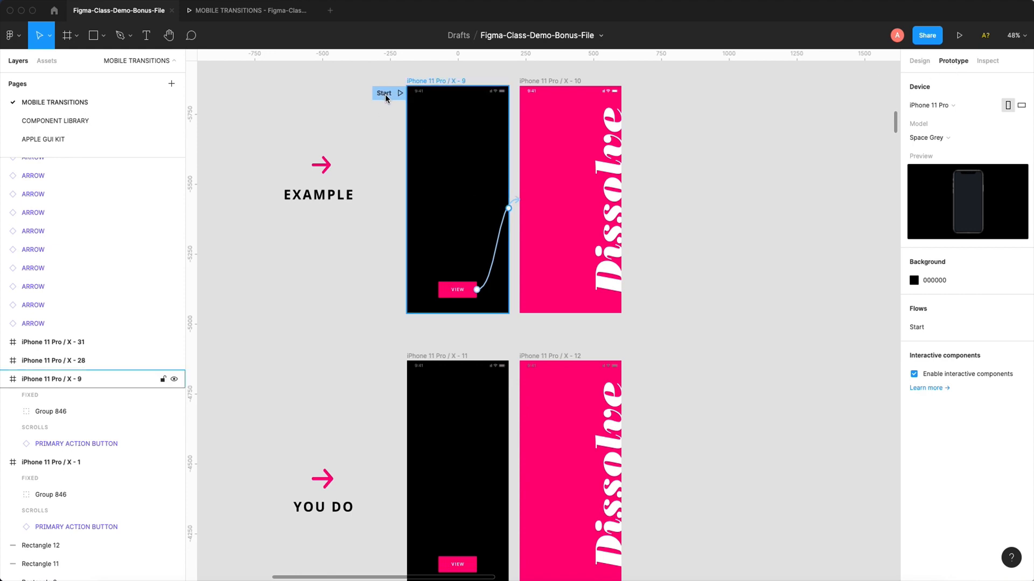
left_click_drag(385, 97, 379, 286)
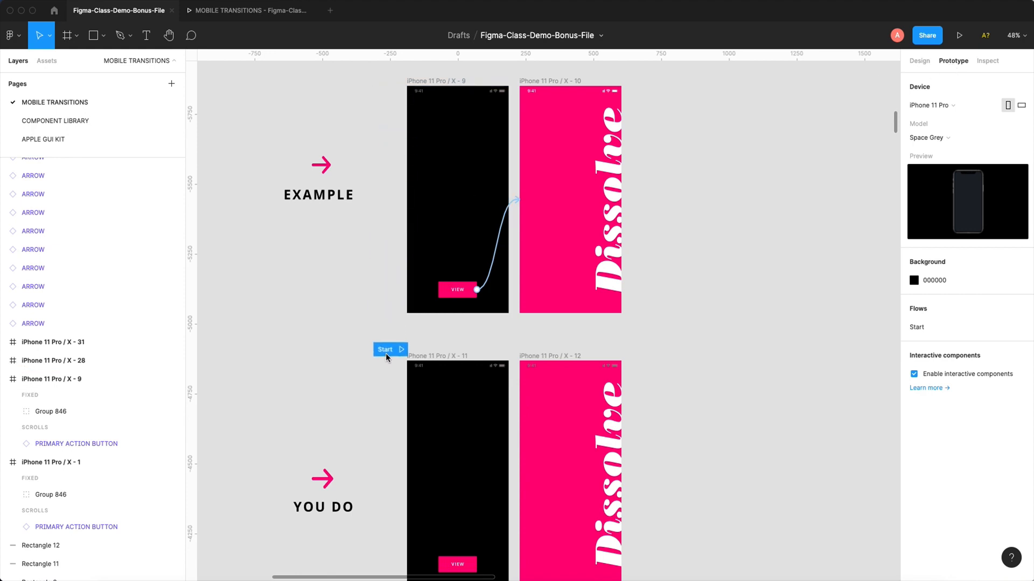
left_click_drag(386, 354, 386, 374)
Step: Link the VIEW button on iPhone 11 Pro / X - 11 to iPhone 11 Pro / X - 12 on tap, using the Instant animation
scroll(388, 319, "down", 5)
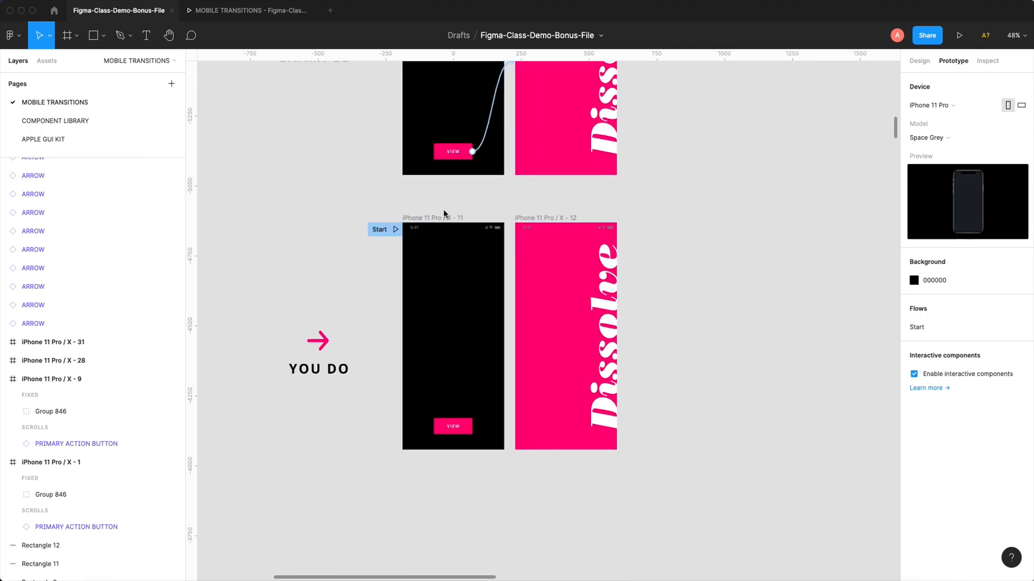
left_click(457, 210)
left_click_drag(296, 175, 641, 514)
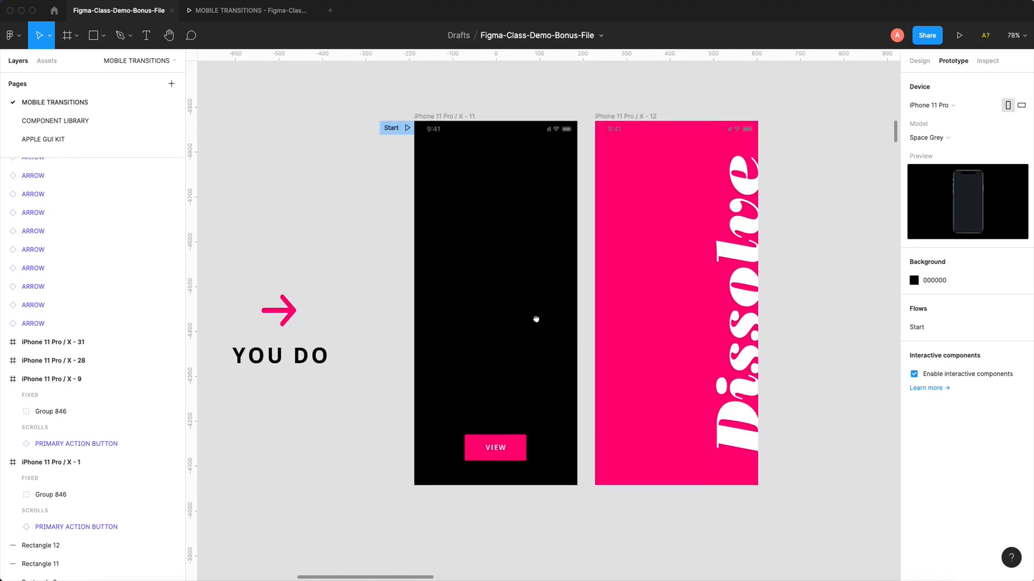
scroll(529, 401, "left", 2)
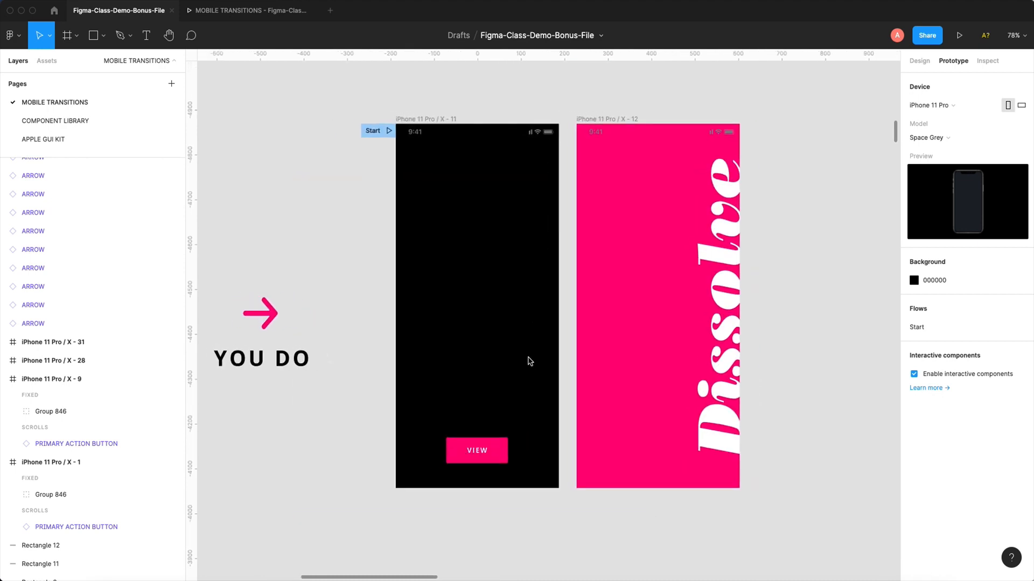
left_click(481, 454)
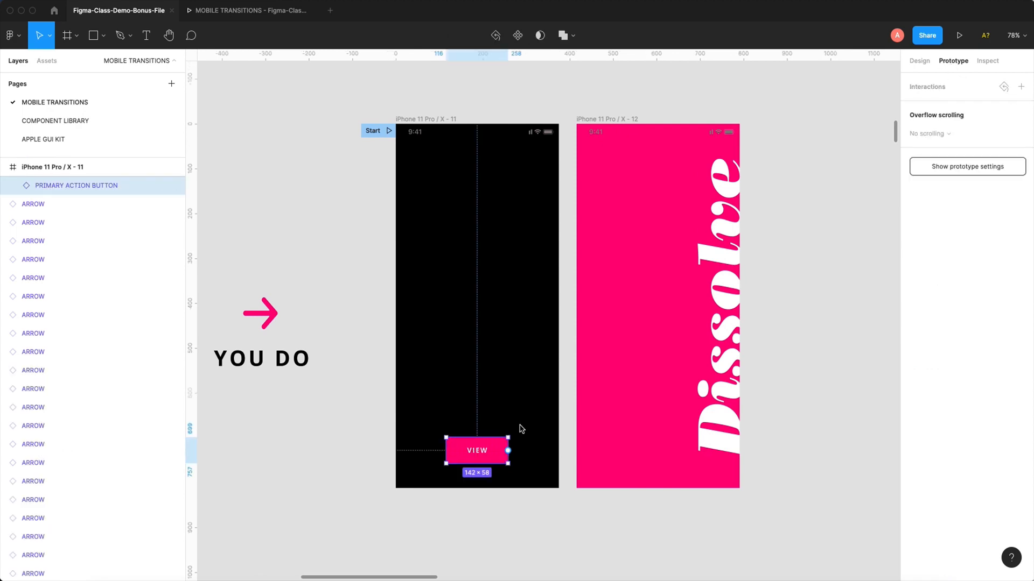
left_click_drag(507, 450, 593, 360)
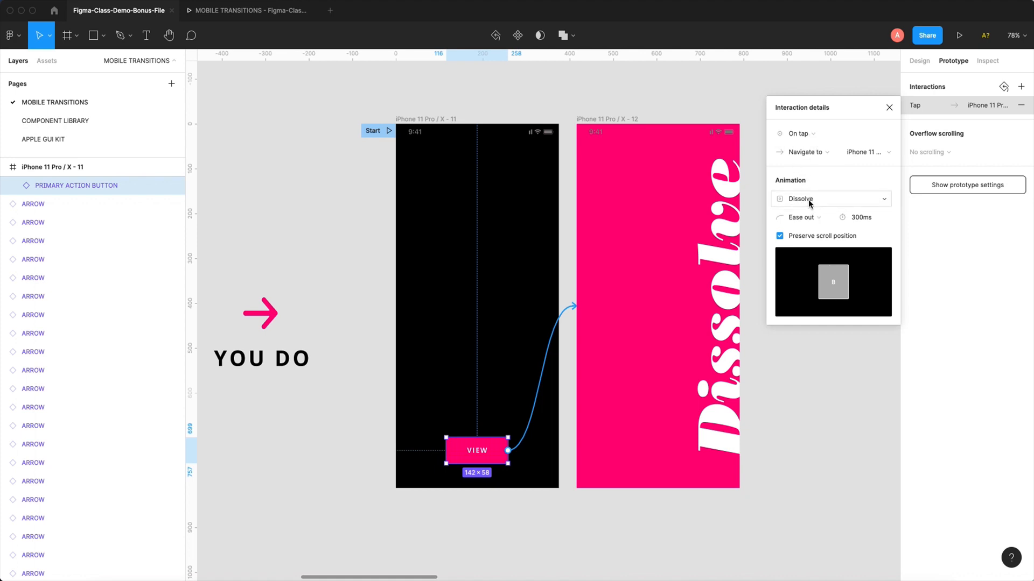
left_click(809, 202)
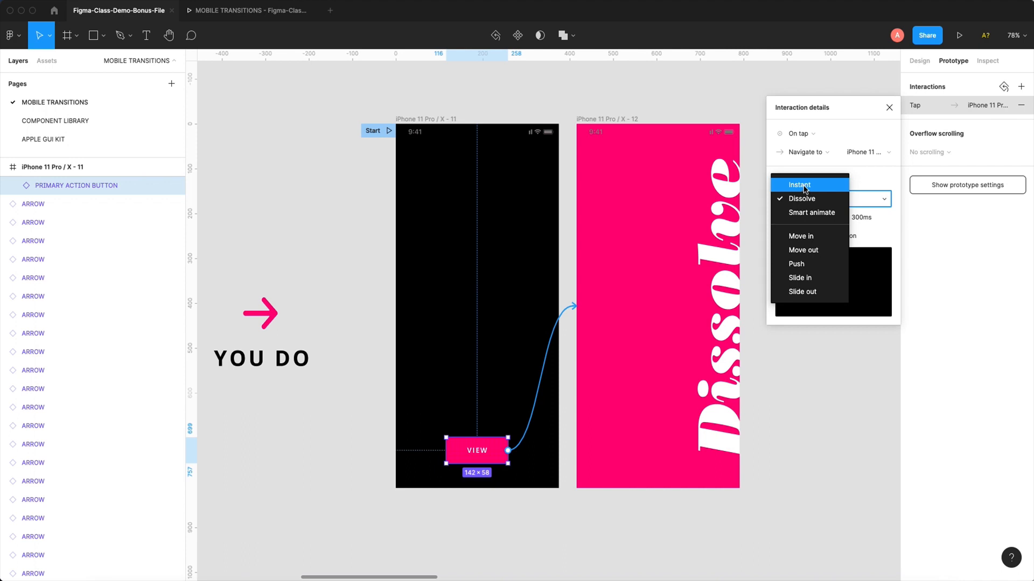
left_click(805, 185)
Step: Present the prototype from iPhone 11 Pro / X - 11, test its VIEW button, and return to the design file
left_click(439, 116)
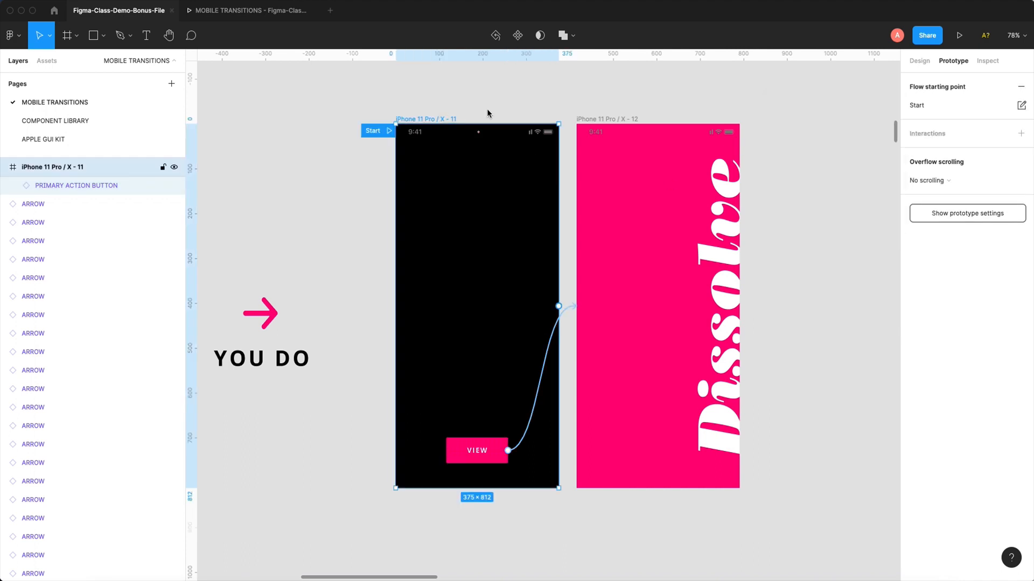
left_click(959, 37)
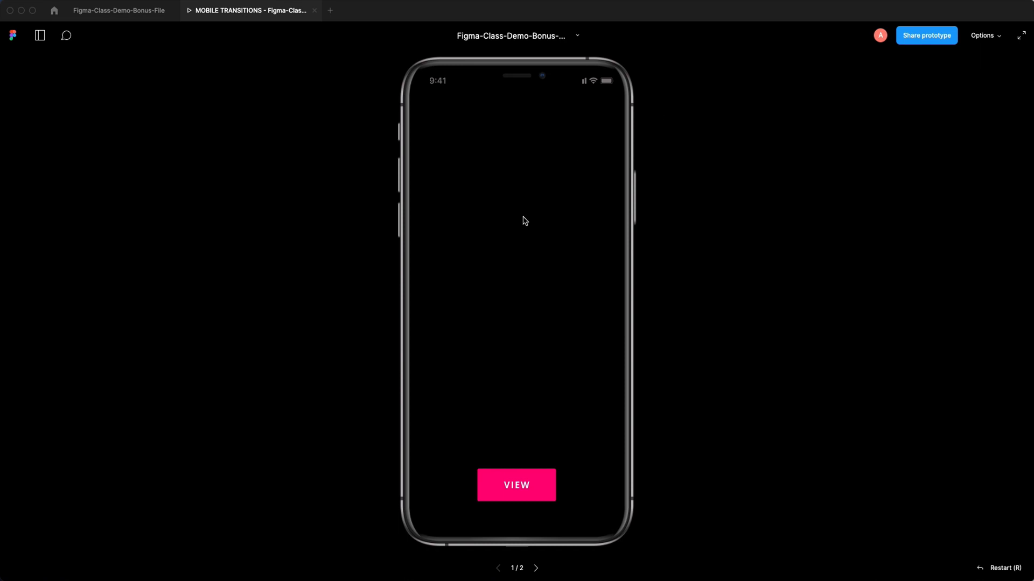
left_click(525, 488)
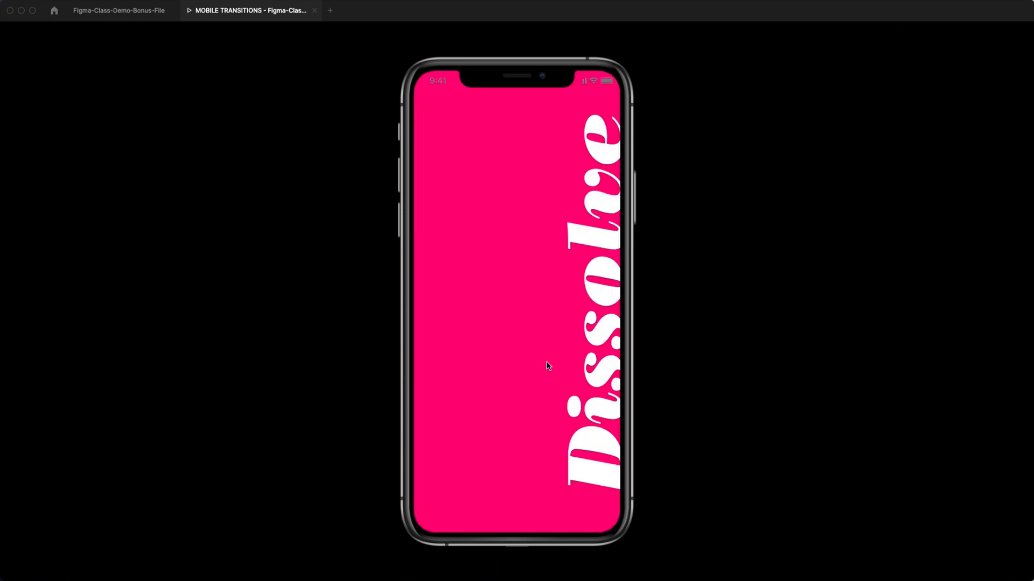
left_click(135, 16)
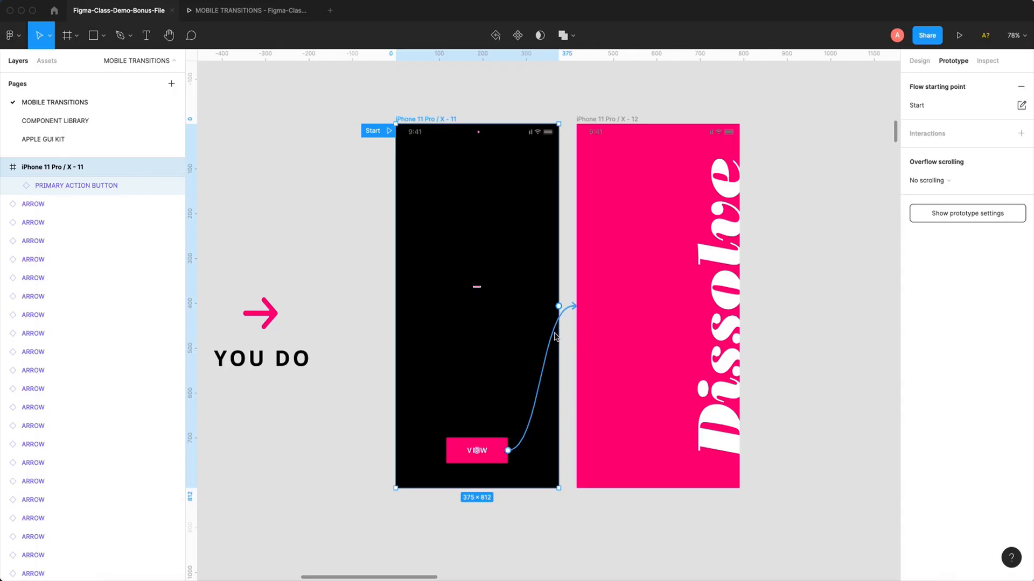
Step: Change the VIEW button's link animation to Dissolve with Ease in and out easing
left_click(527, 429)
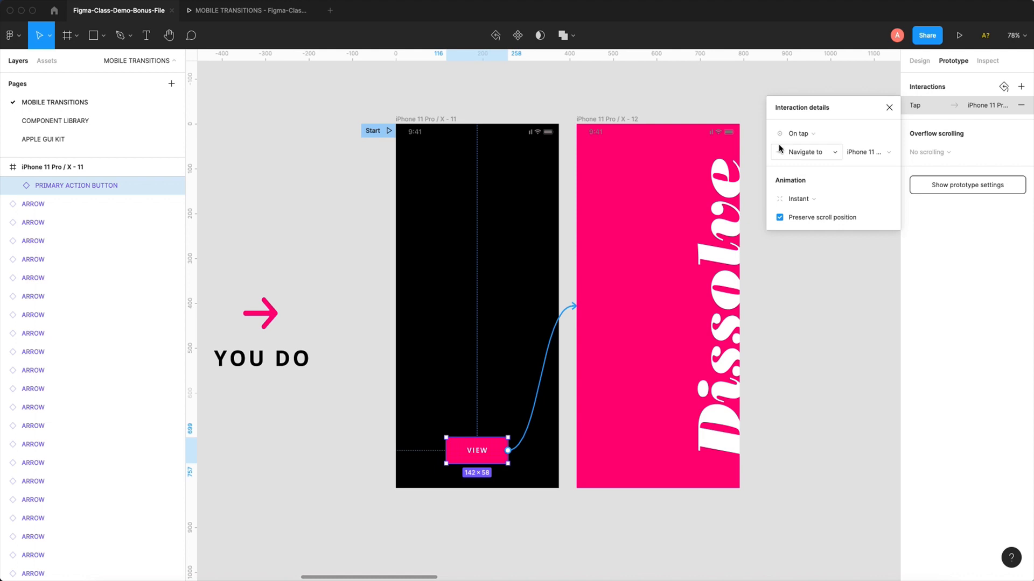
left_click(801, 200)
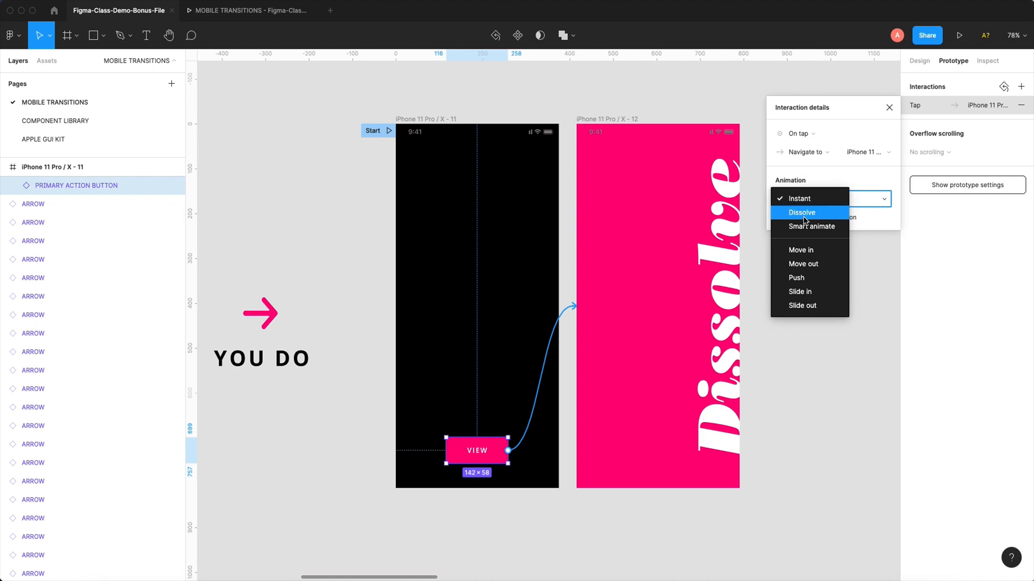
left_click(802, 213)
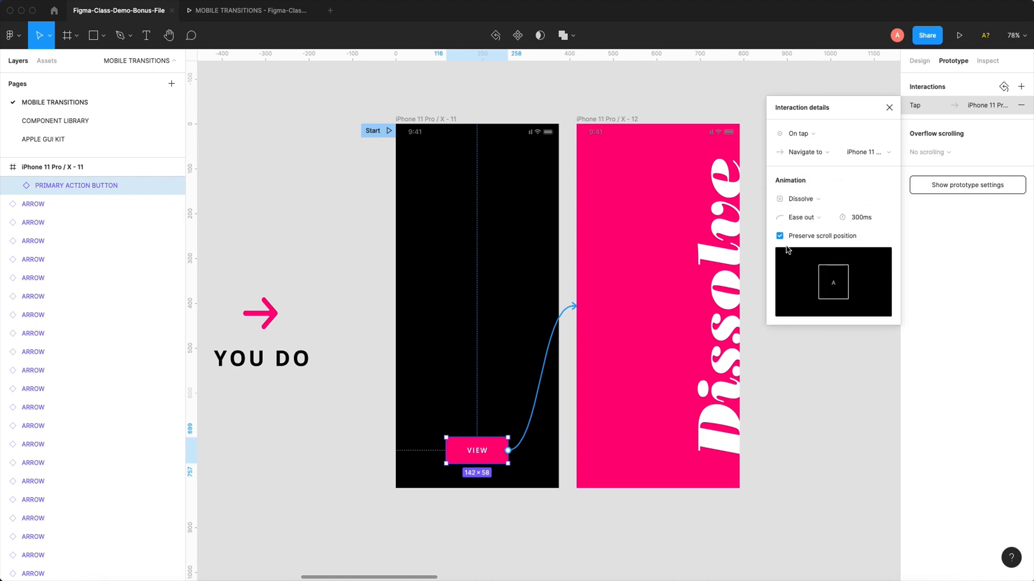
left_click(810, 220)
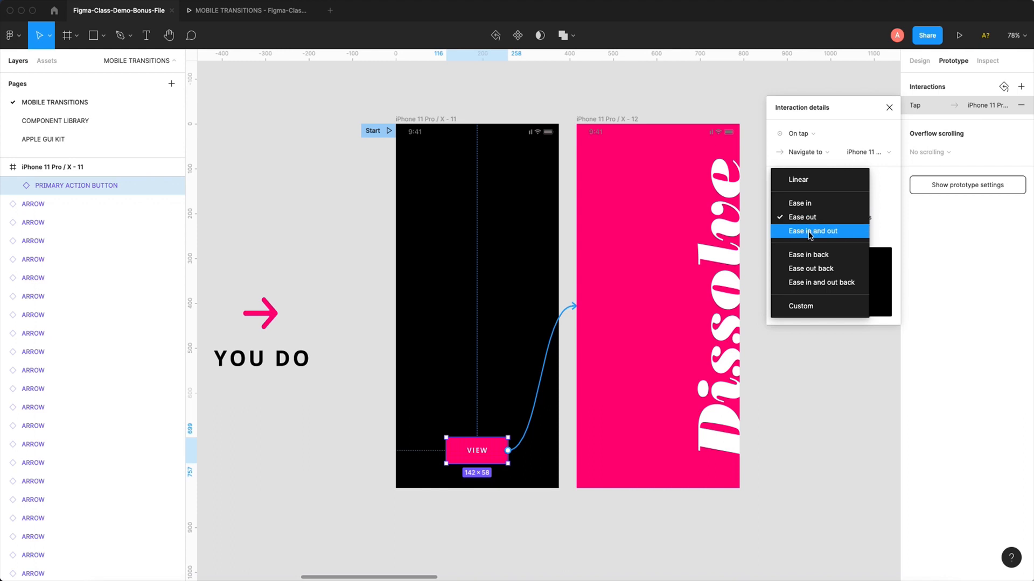
left_click(809, 233)
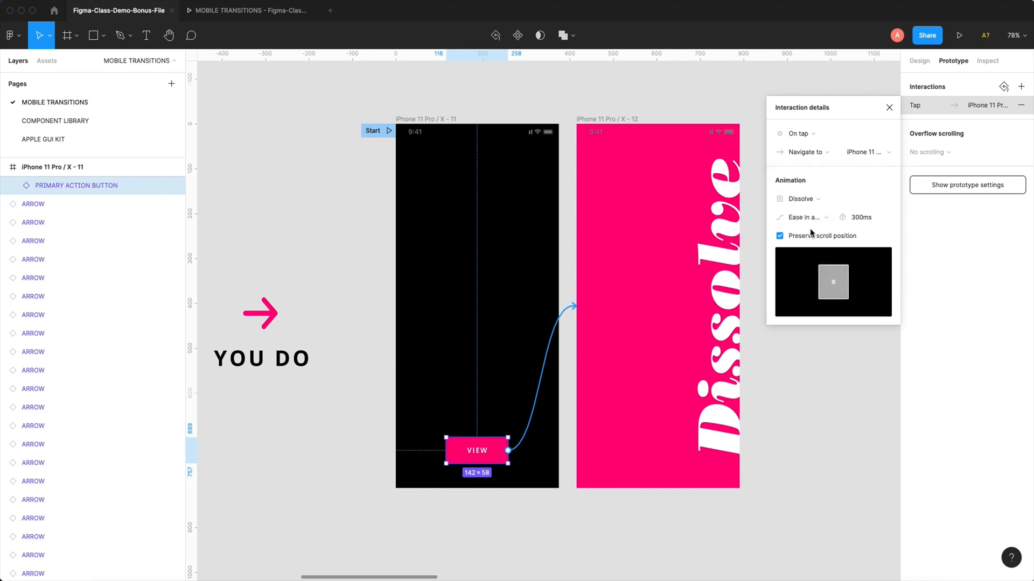
Step: Set the VIEW button's dissolve duration to 5000 ms and close the interaction details
left_click(853, 217)
left_click_drag(855, 218, 851, 220)
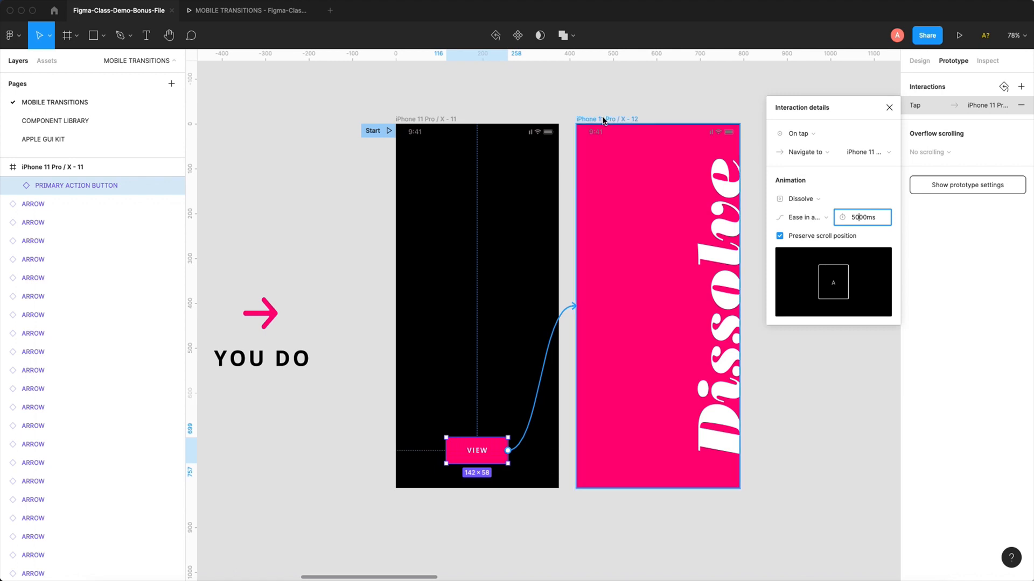
left_click(493, 105)
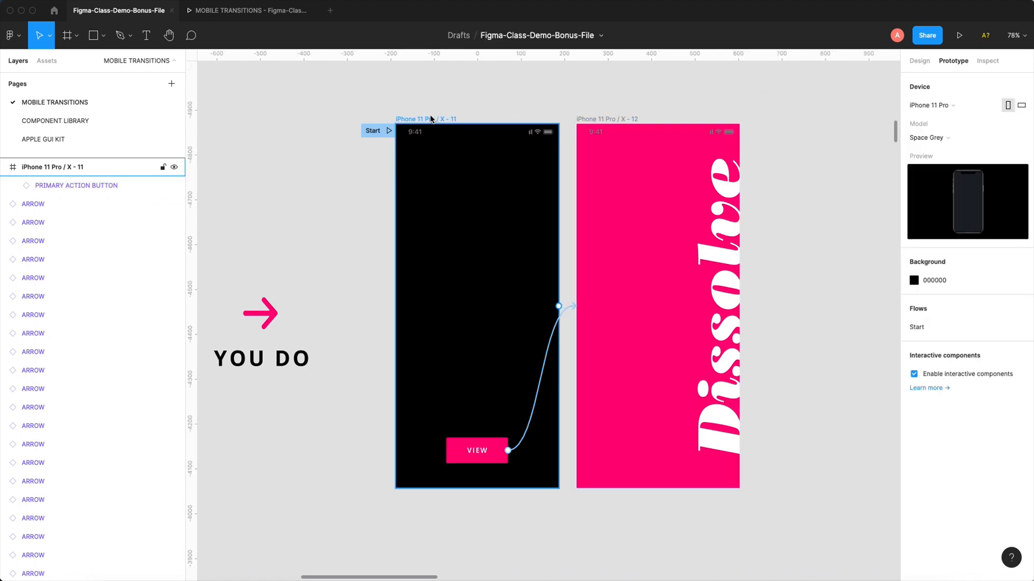
Step: Present the prototype from iPhone 11 Pro / X - 11, check the dissolve on its VIEW button, and return to the design file
left_click(426, 119)
left_click(958, 36)
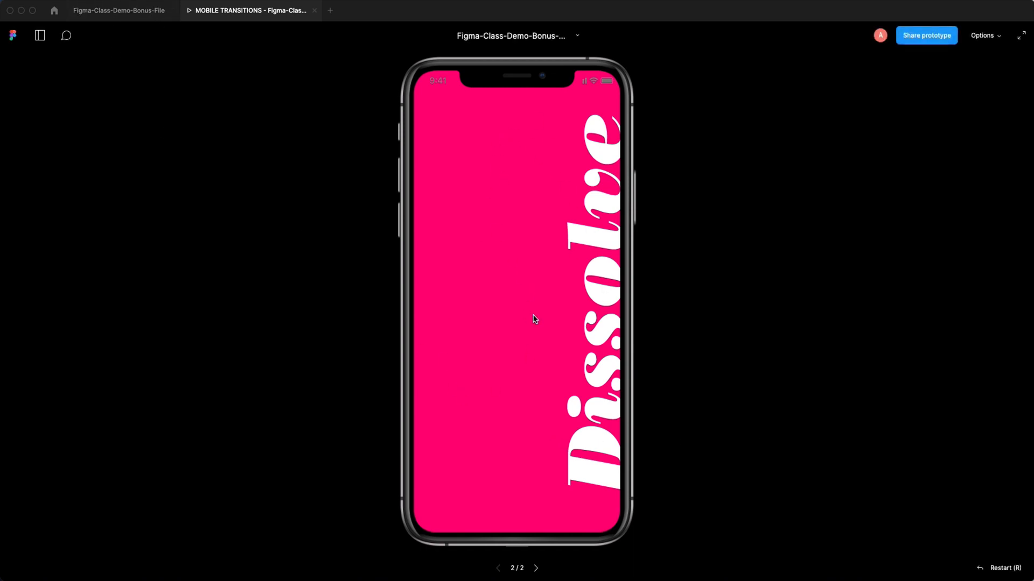
left_click(146, 15)
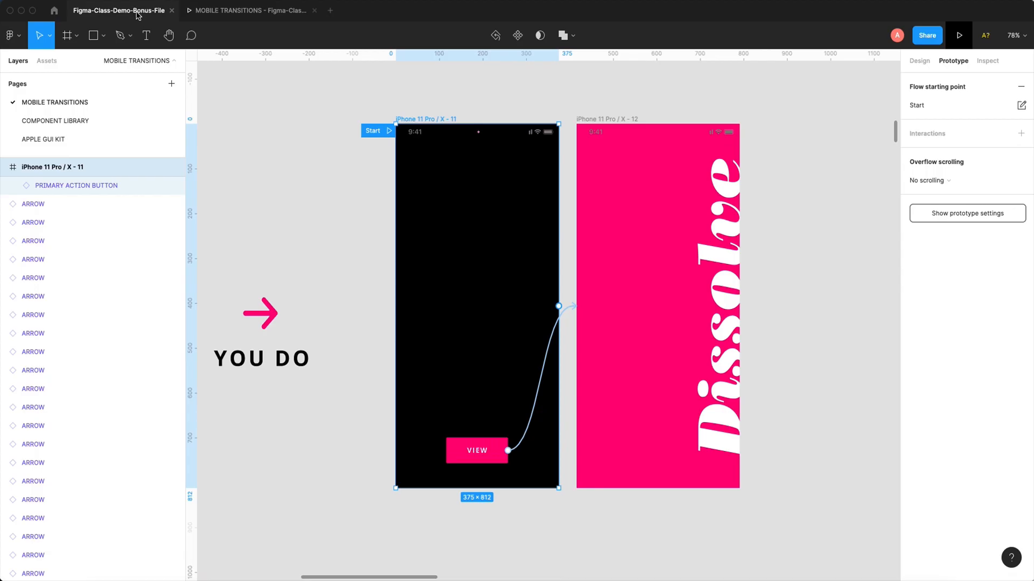
Step: Reopen the VIEW button's interaction details and edit the dissolve duration
left_click(572, 309)
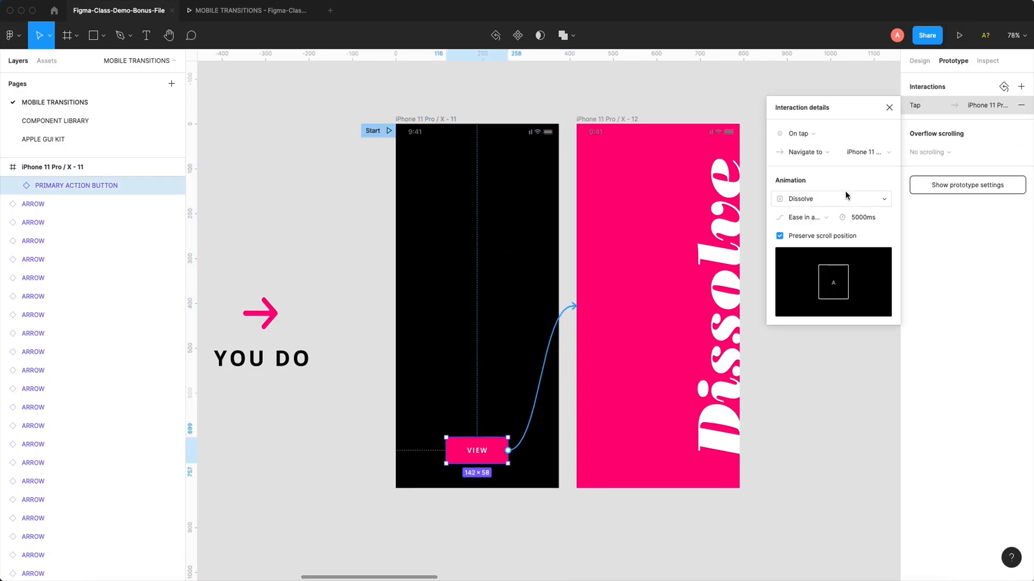
left_click(856, 218)
left_click(674, 85)
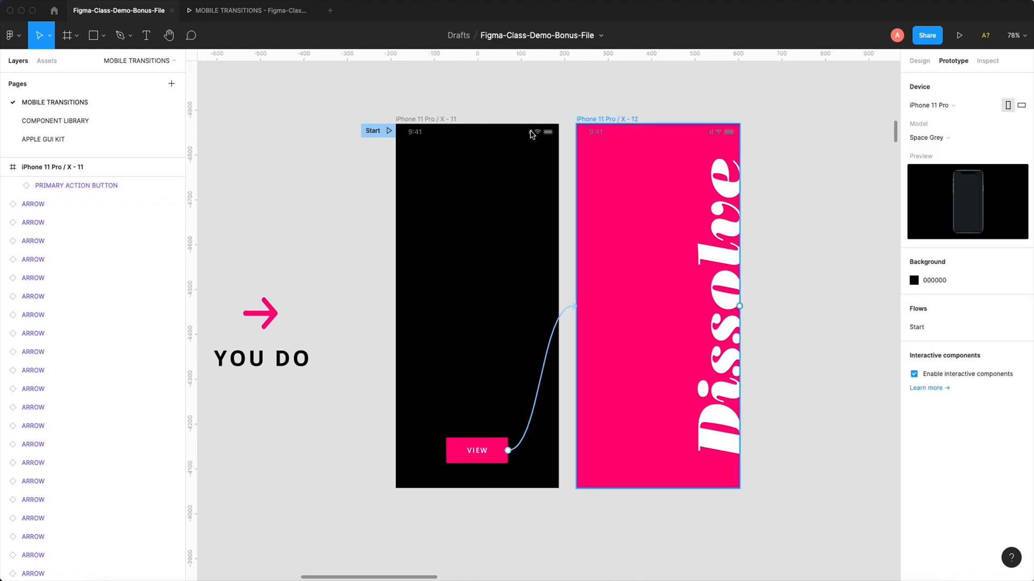
Step: Switch to the prototype preview, restart it to check the edited dissolve, and go back to the design file
left_click(605, 121)
left_click(270, 15)
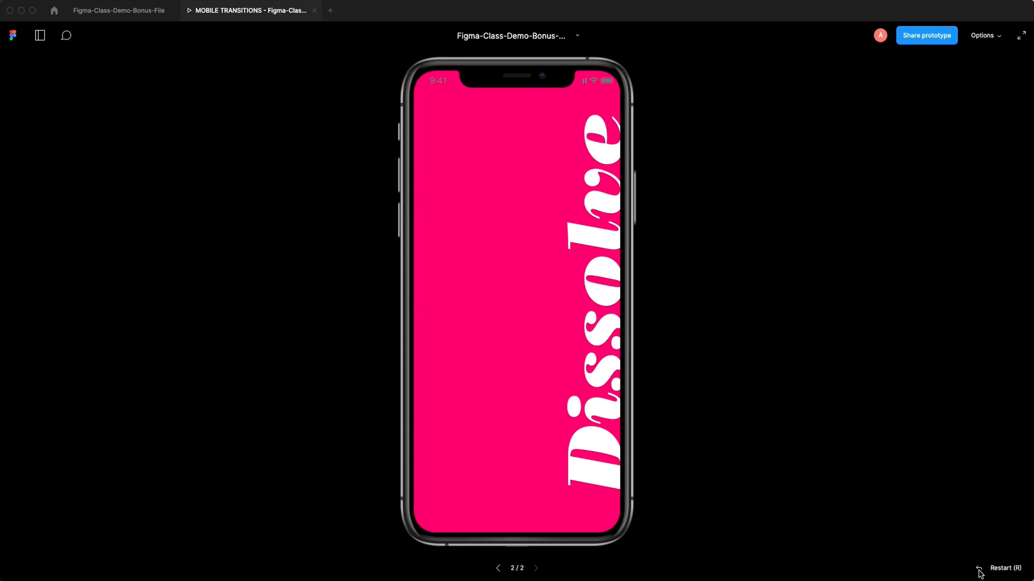
left_click(1001, 566)
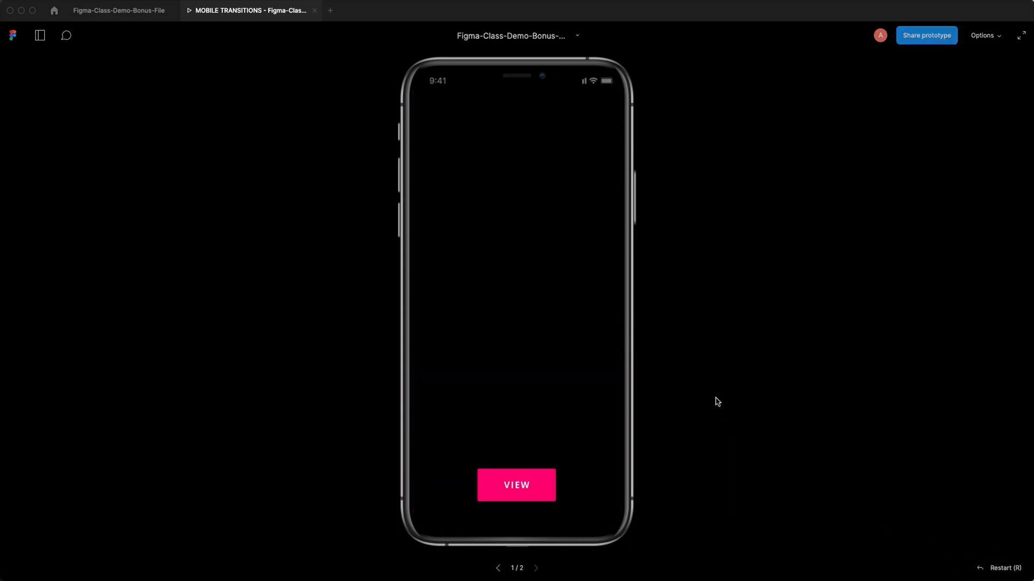
left_click(135, 12)
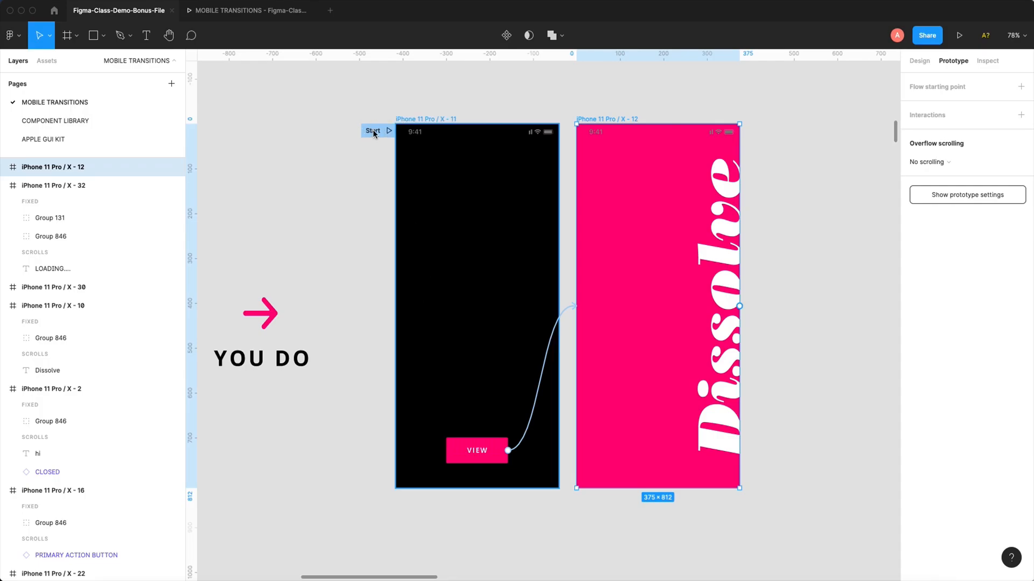
Step: Select the Start flow on iPhone 11 Pro / X - 11, test the VIEW button again in the preview, and return to the design file
mouse_move(373, 136)
left_mouse_down()
mouse_move(374, 157)
mouse_move(375, 137)
mouse_move(401, 136)
mouse_move(357, 139)
mouse_move(377, 140)
left_mouse_up()
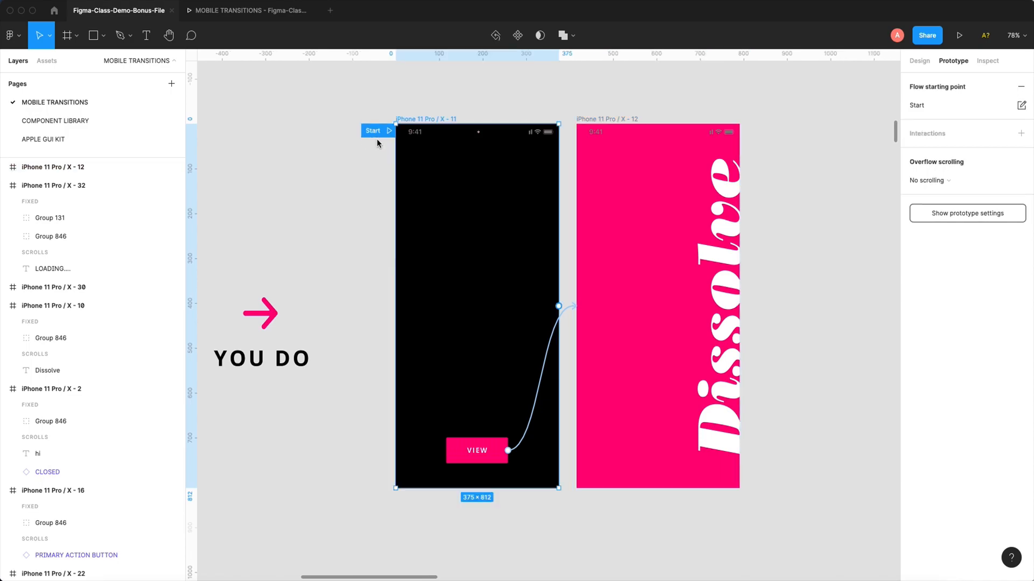
left_click(251, 10)
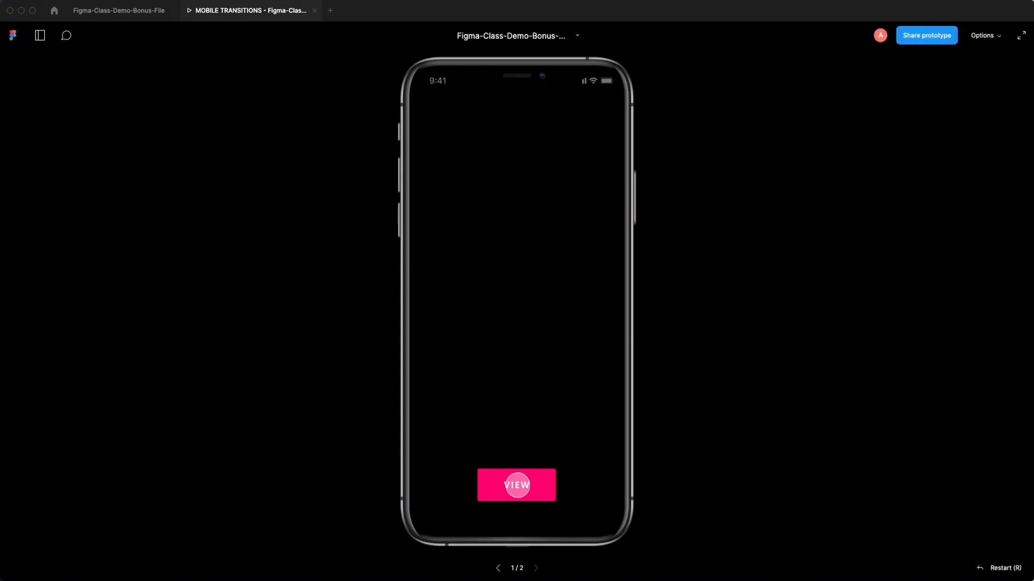
left_click(517, 485)
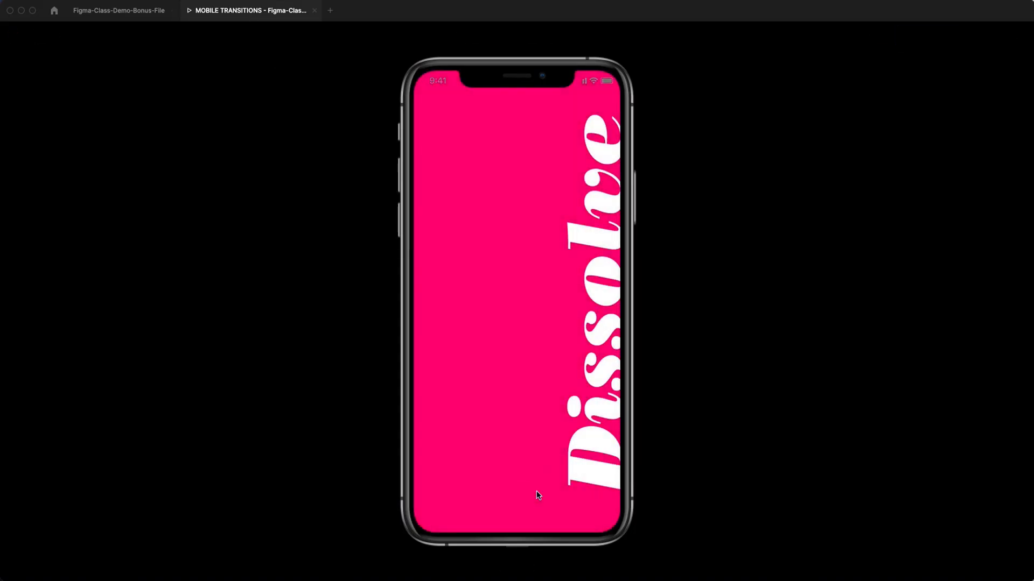
left_click(140, 14)
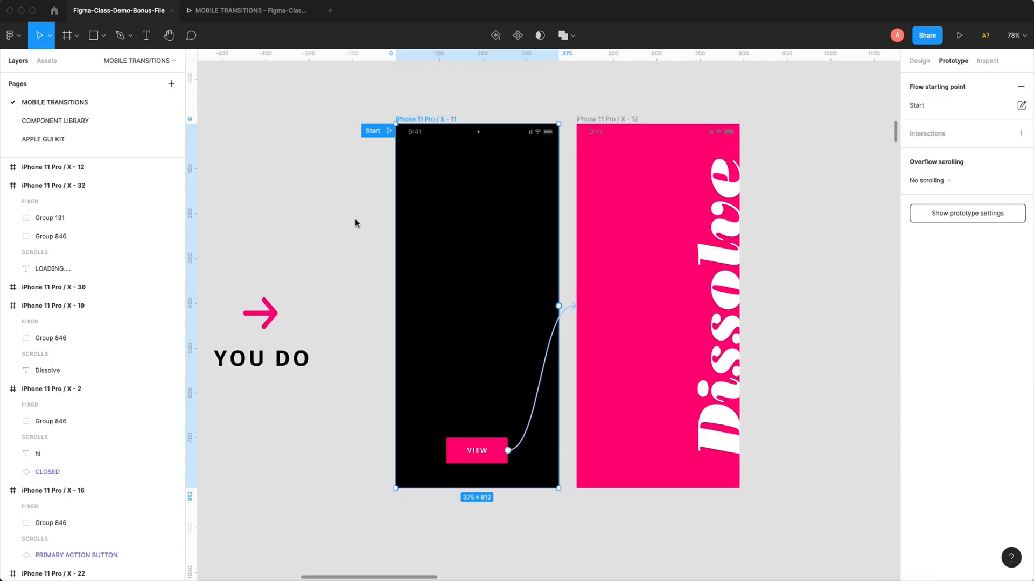
Step: Move the Start flow point from iPhone 11 Pro / X - 11 to iPhone 11 Pro / X - 30 in the DELAY example
key("minus")
key("minus")
scroll(354, 219, "down", 5)
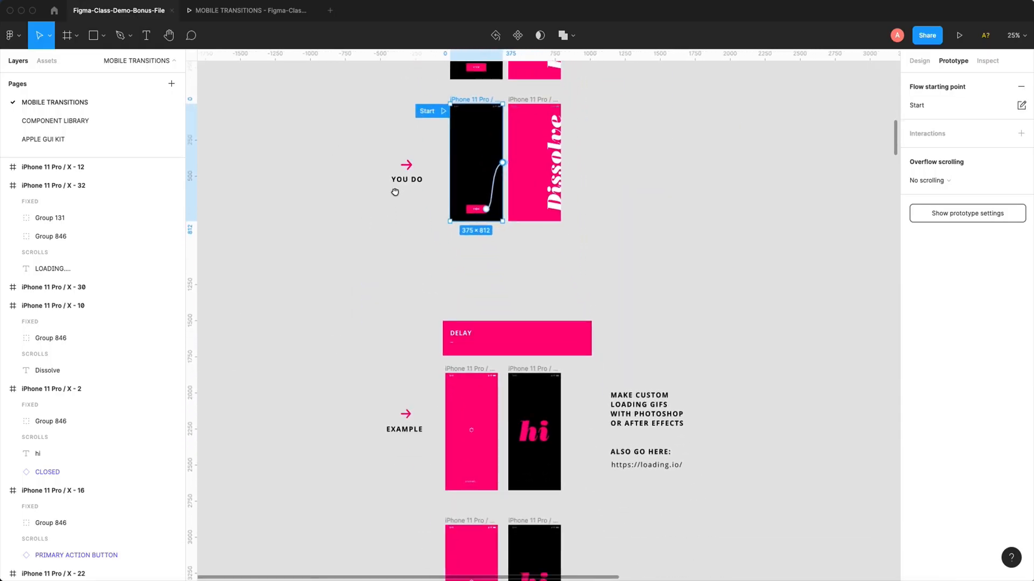
left_click_drag(394, 192, 439, 436)
scroll(412, 152, "up", 3)
scroll(397, 318, "down", 3)
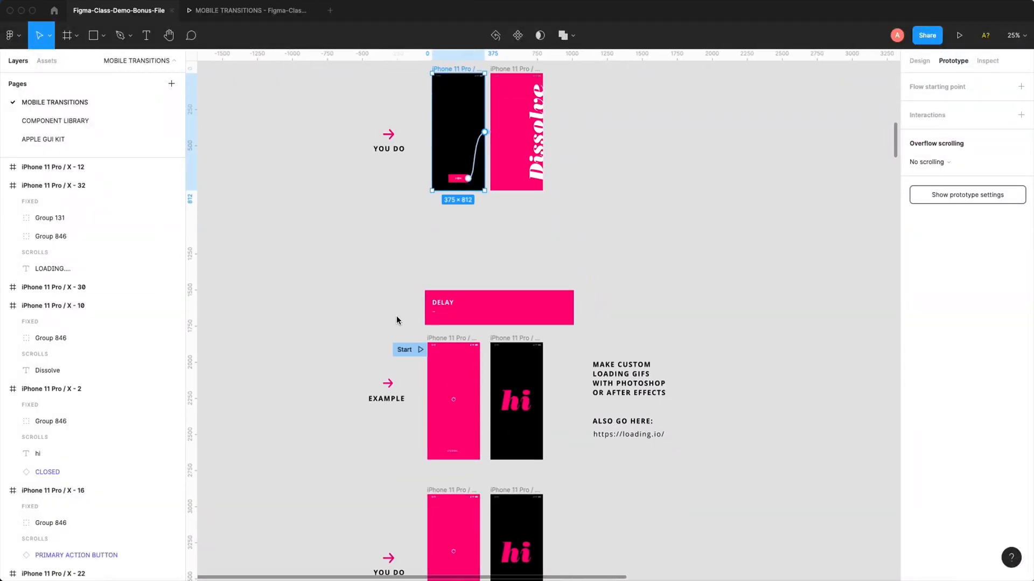
Step: Select iPhone 11 Pro / X - 30 in the DELAY example and examine its interaction to iPhone 11 Pro / X - 28
left_click_drag(357, 253, 604, 478)
scroll(604, 477, "right", 2)
scroll(604, 477, "down", 1)
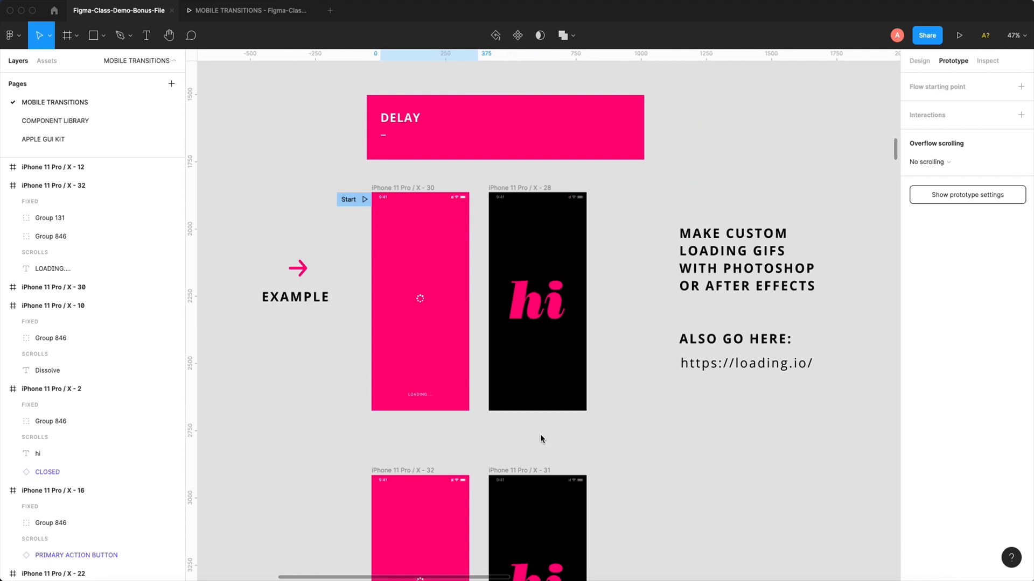
left_click_drag(232, 80, 699, 493)
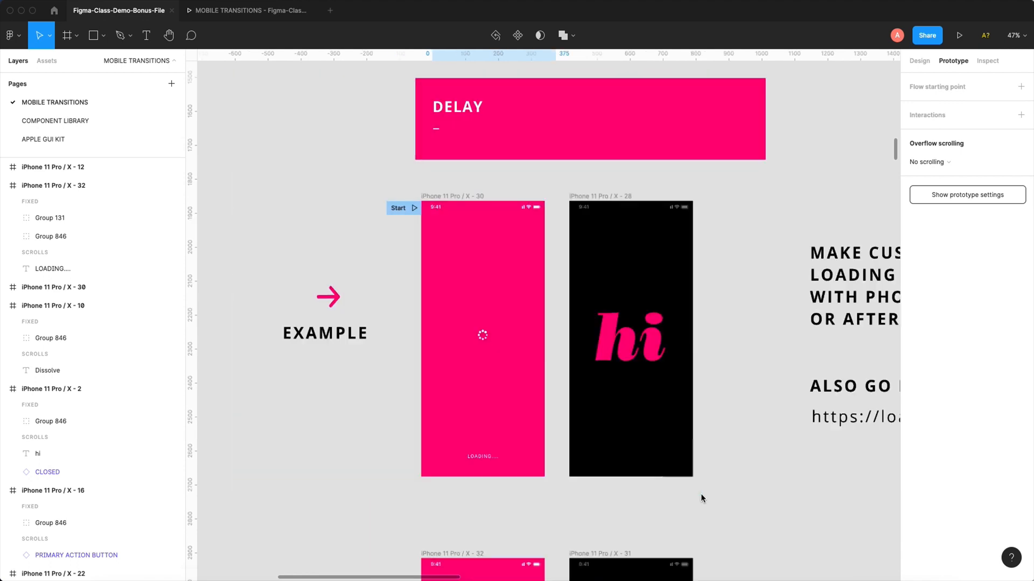
scroll(699, 495, "right", 2)
scroll(698, 494, "down", 1)
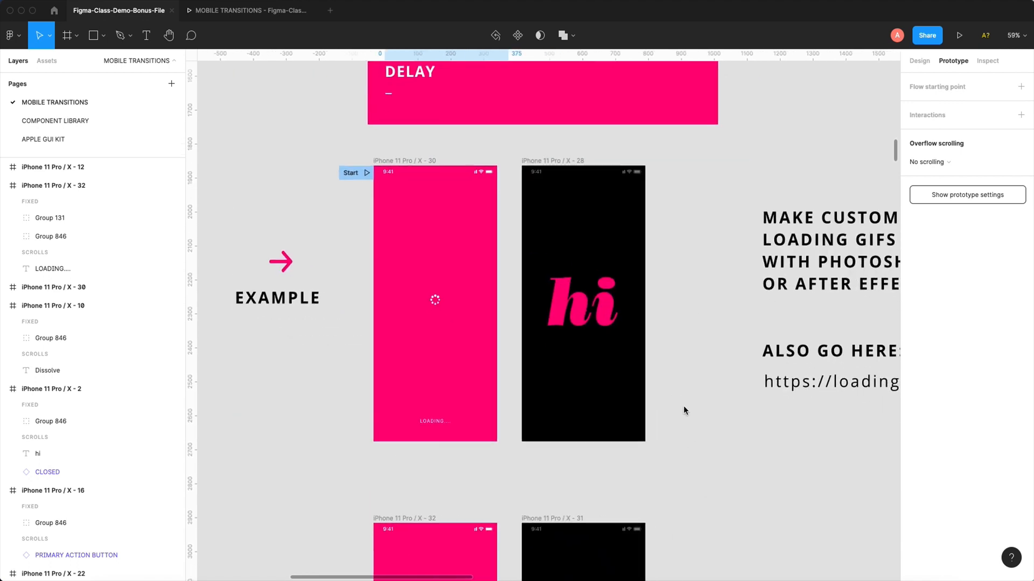
left_click(418, 162)
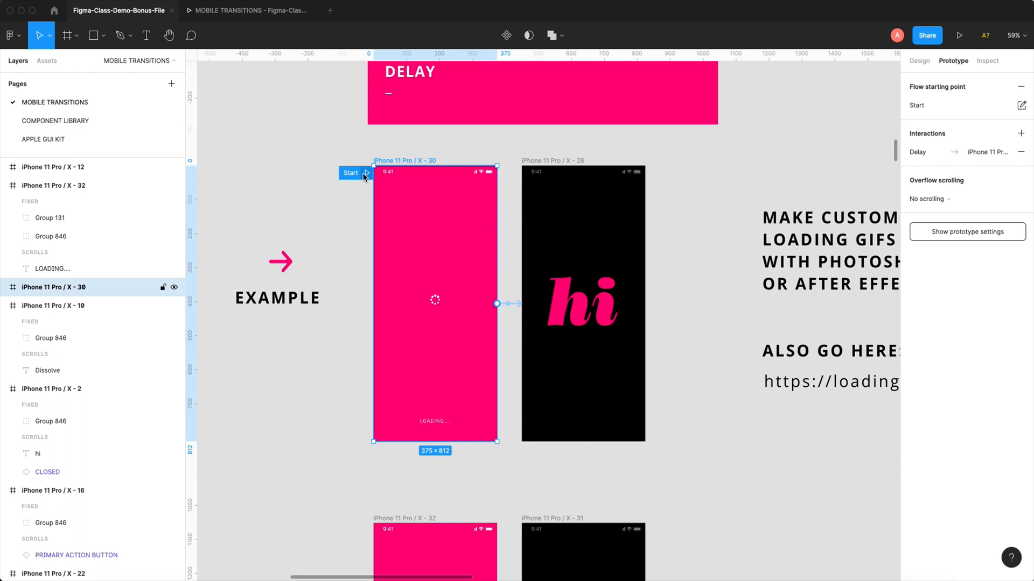
Step: Present the DELAY example from iPhone 11 Pro / X - 30, replay its transition from the beginning, and return to the design file
key("minus")
key("minus")
left_click_drag(480, 219, 573, 389)
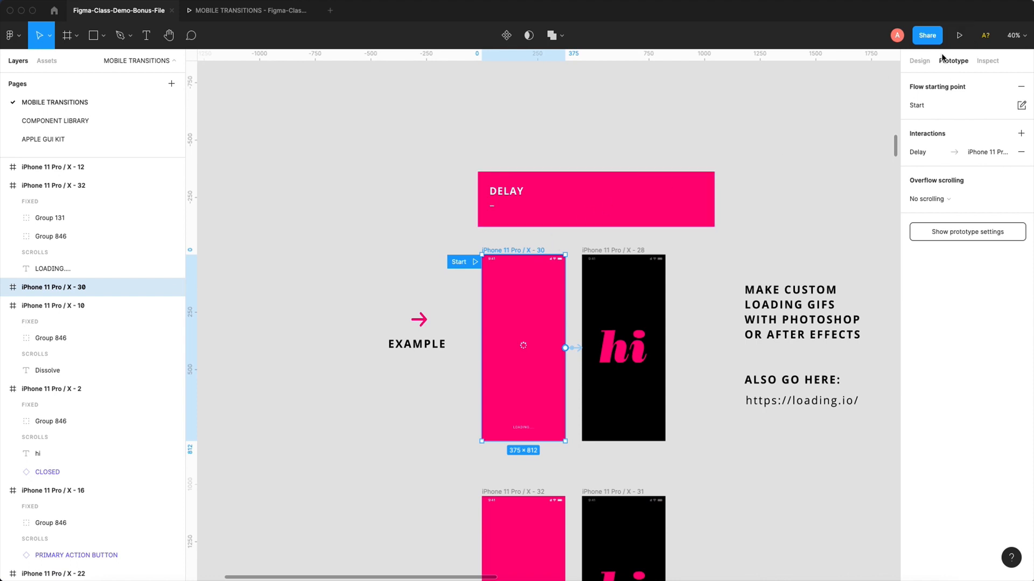
left_click_drag(411, 161, 712, 515)
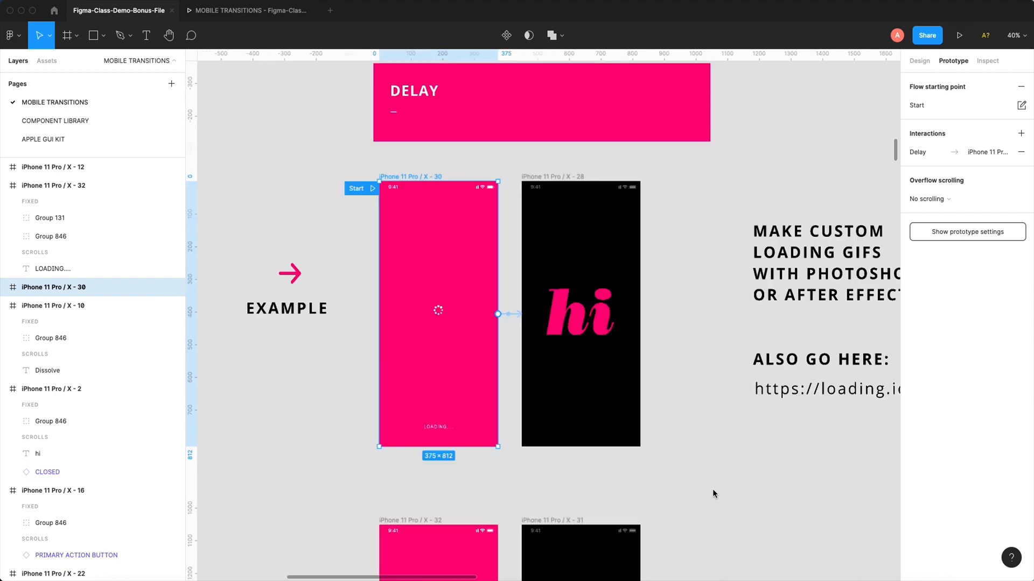
left_click(960, 36)
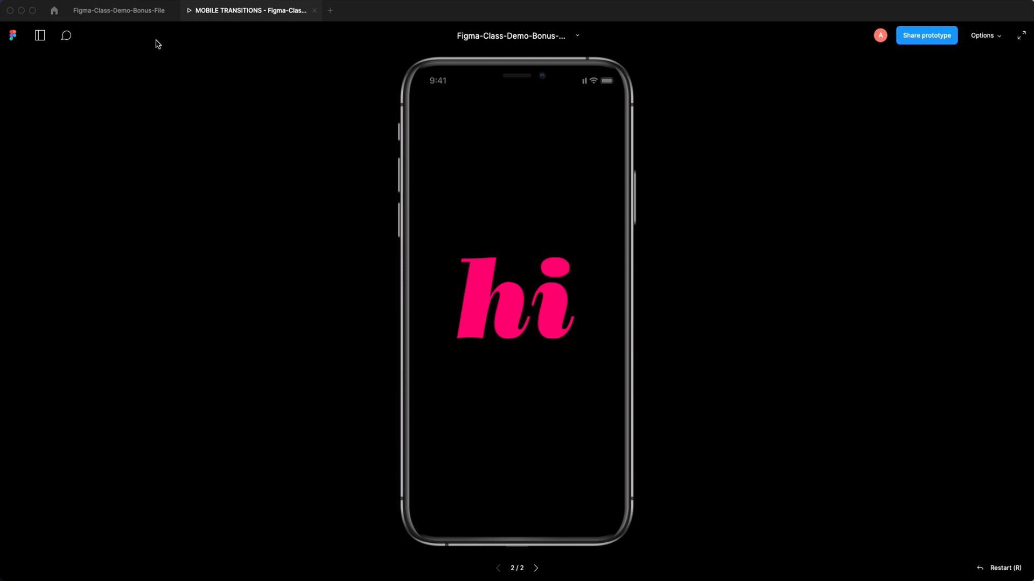
key("r")
left_click(140, 15)
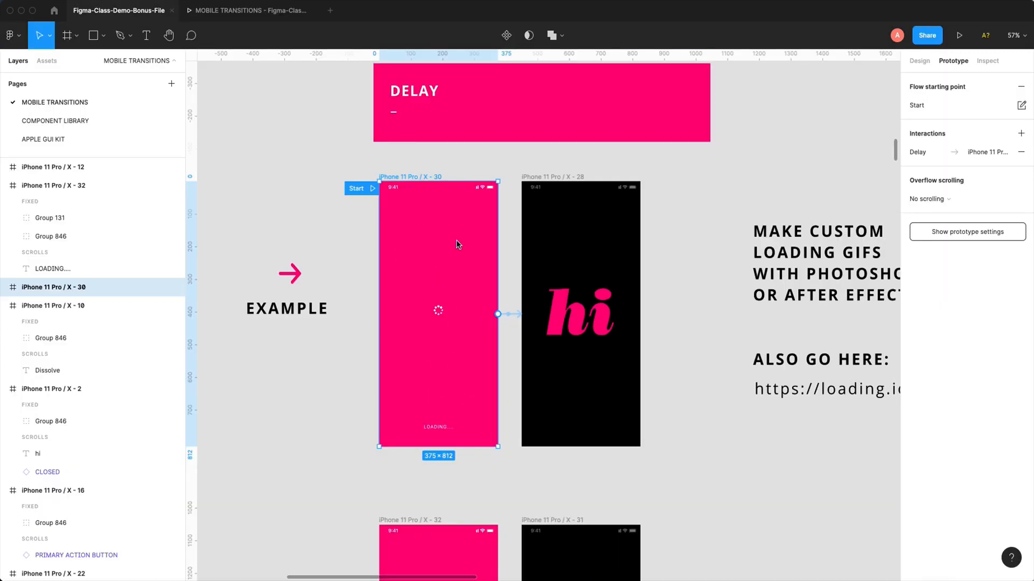
Step: Move the Start flow point to the DELAY exercise's YOU DO frame iPhone 11 Pro / X - 32, and clear the selection
left_click_drag(496, 446, 519, 342)
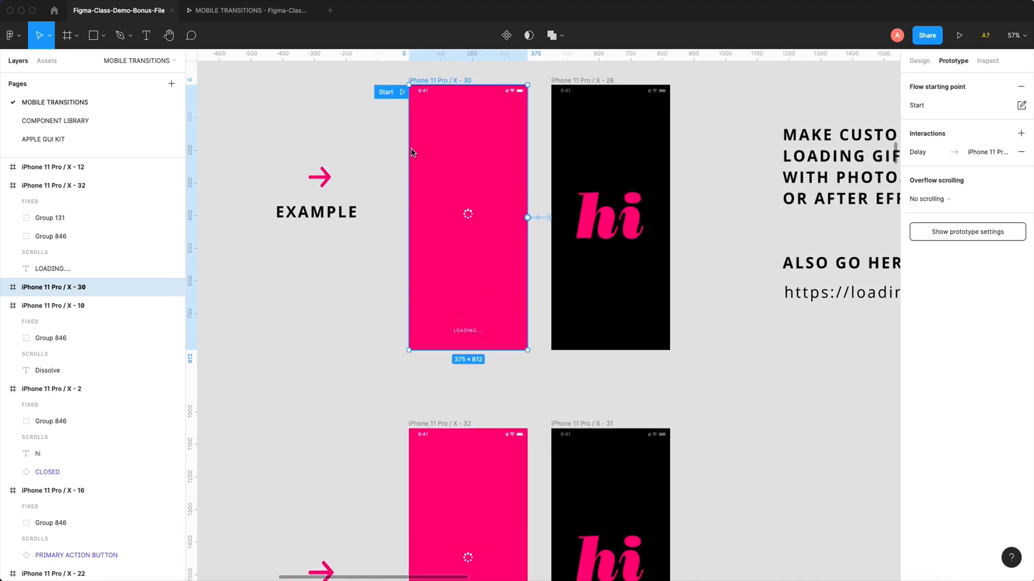
left_click_drag(402, 292, 396, 446)
scroll(357, 408, "down", 5)
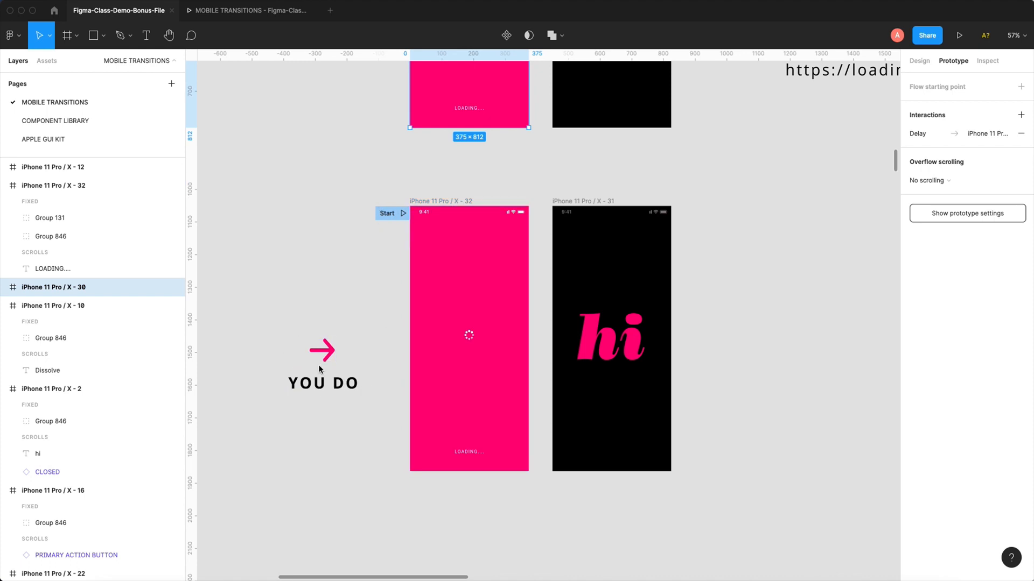
left_click(347, 294)
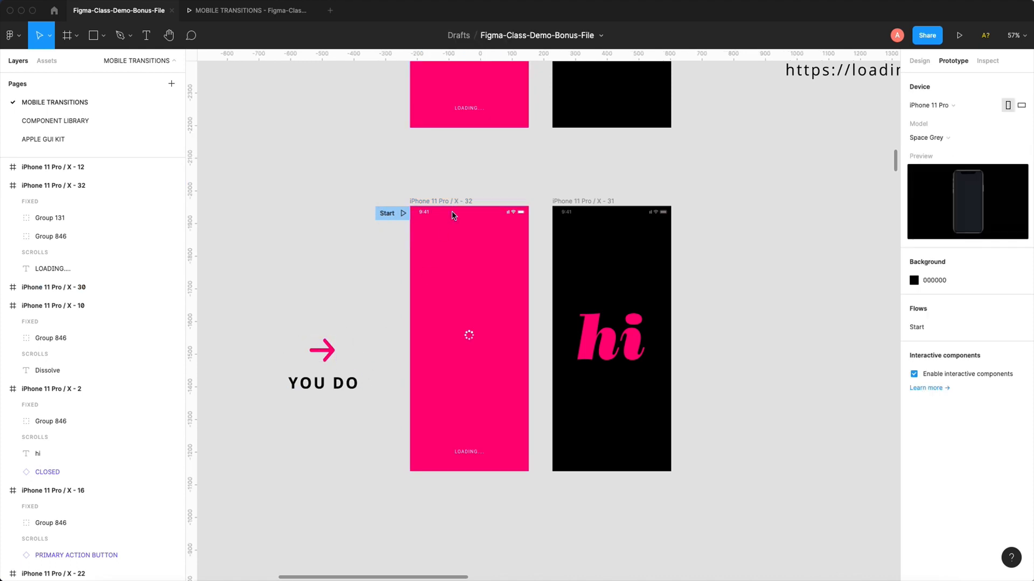
Step: Try resizing the LOADING.... text box on iPhone 11 Pro / X - 32 to about 314 × 44
left_click_drag(282, 147, 732, 531)
left_click_drag(603, 374, 554, 396)
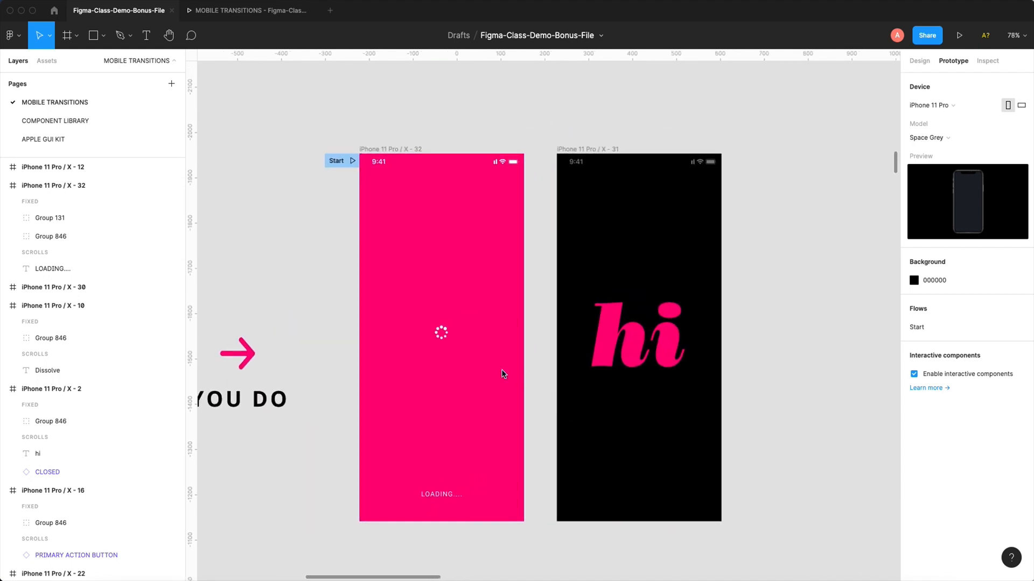
left_click(441, 495)
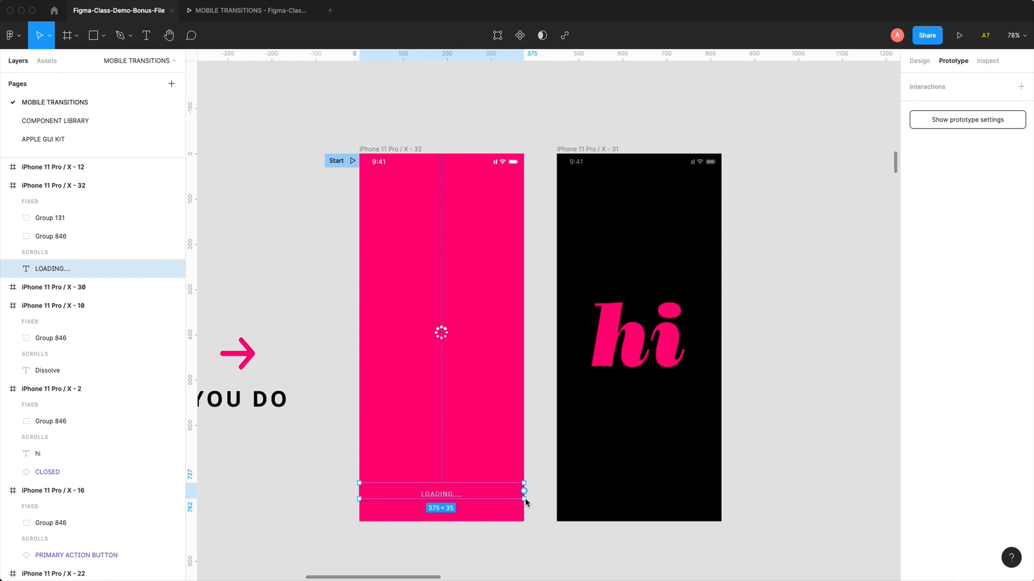
key("alt")
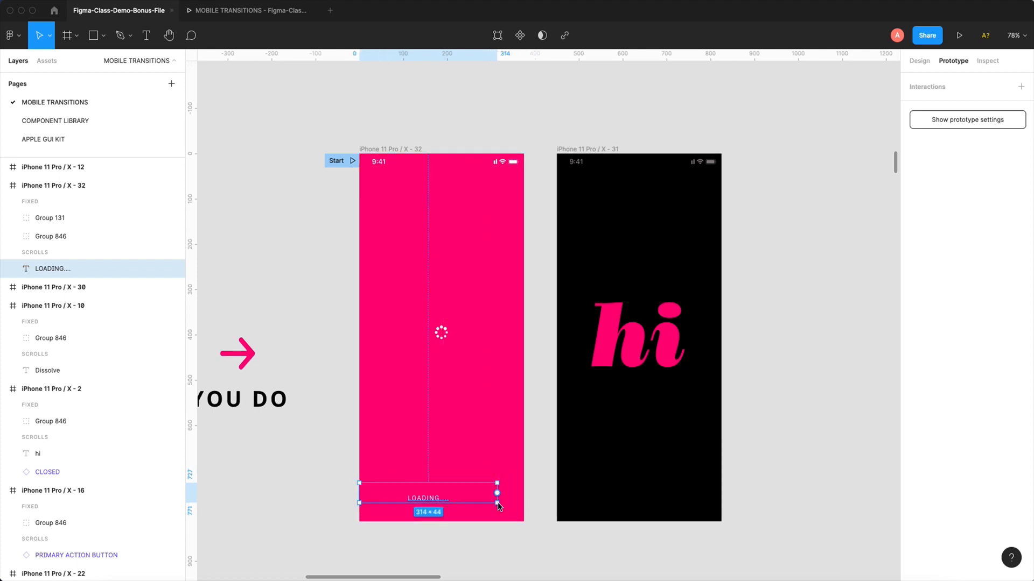
Step: Link the spinner group to iPhone 11 Pro / X - 31, check its available triggers, and remove the connection
left_click(443, 337)
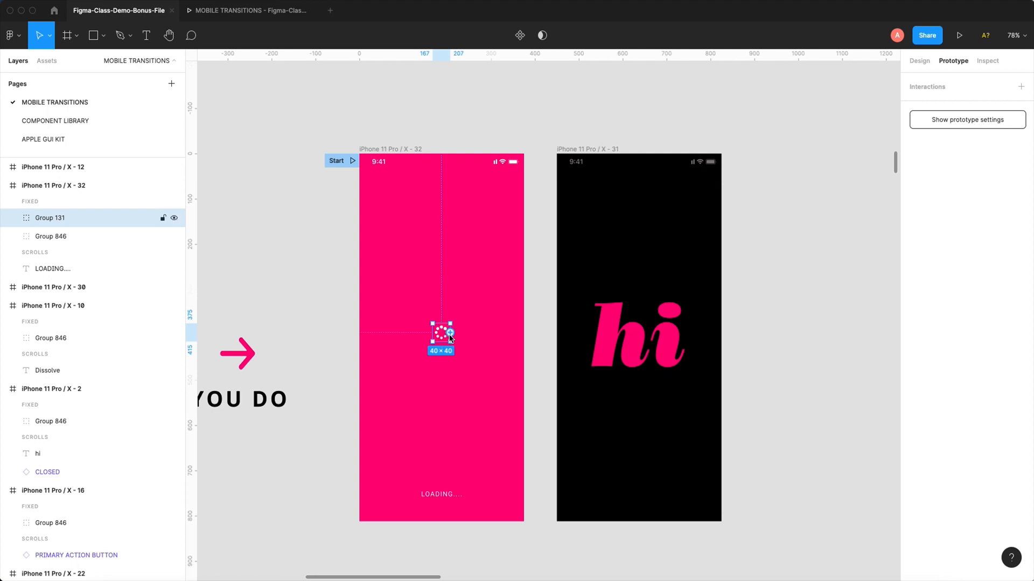
left_click_drag(450, 333, 596, 329)
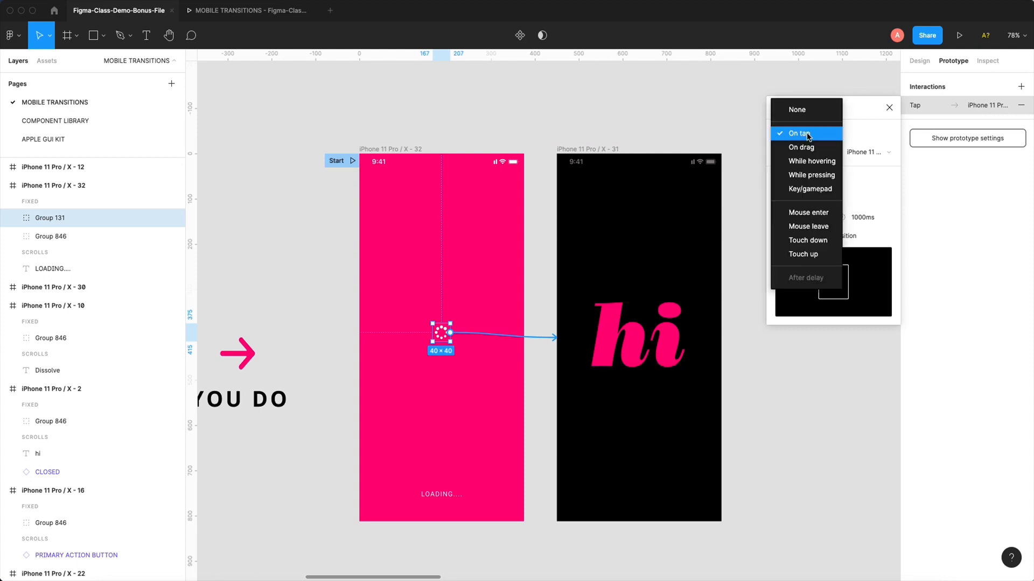
left_click(805, 134)
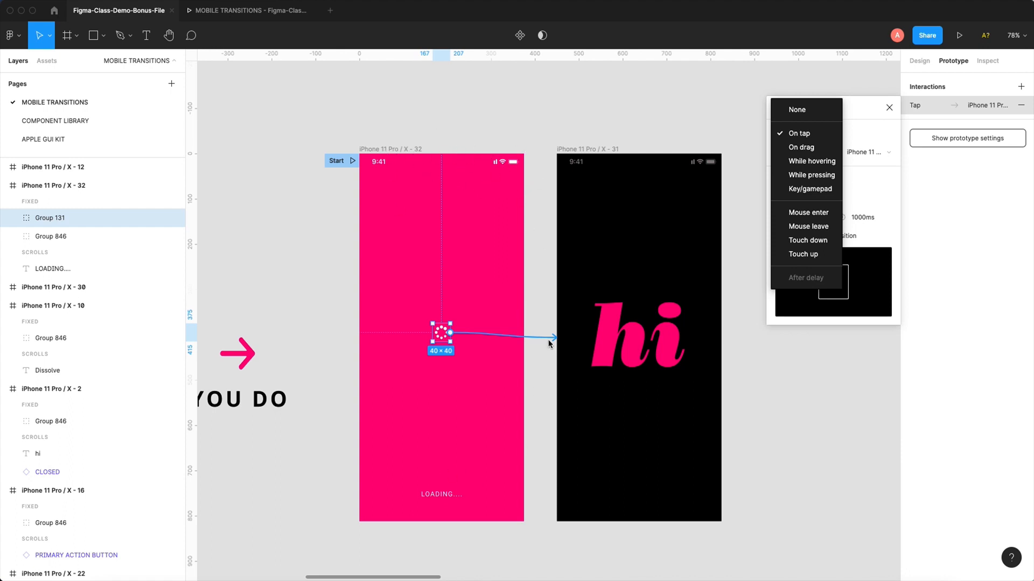
left_click(527, 332)
left_click_drag(555, 337, 540, 258)
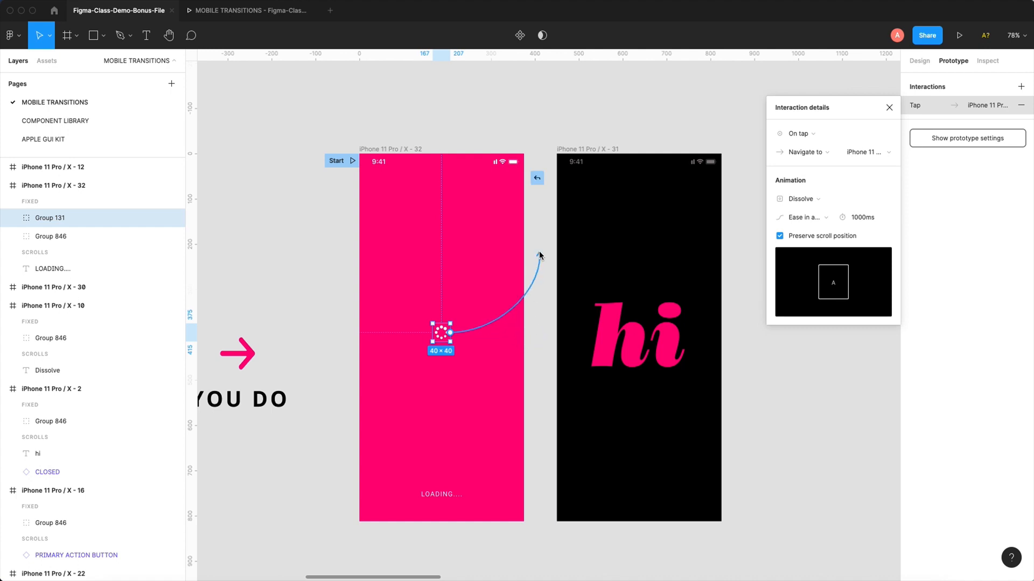
left_click(544, 361)
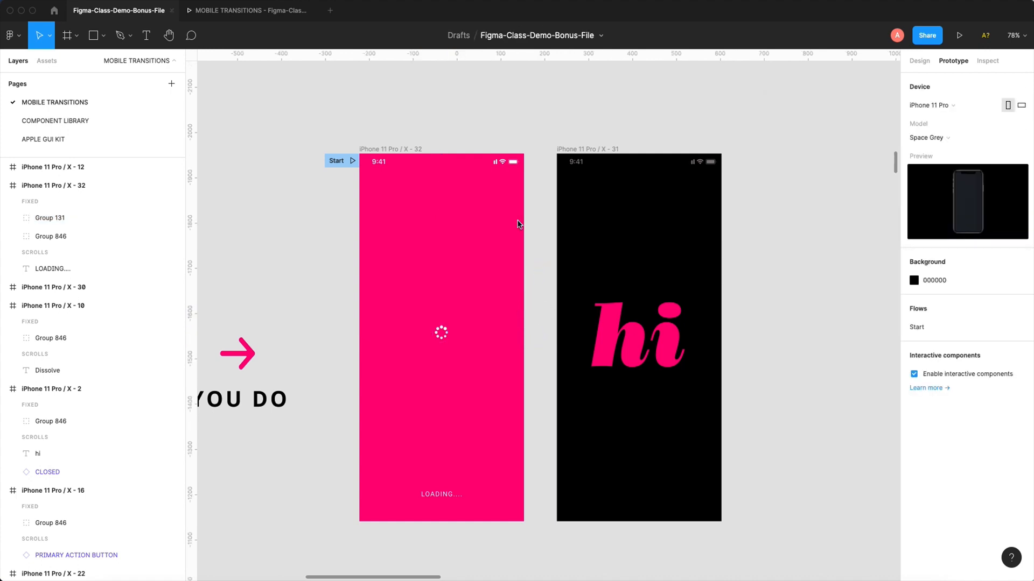
Step: Rename the frame iPhone 11 Pro / X - 32 as Loading Page
left_click(388, 151)
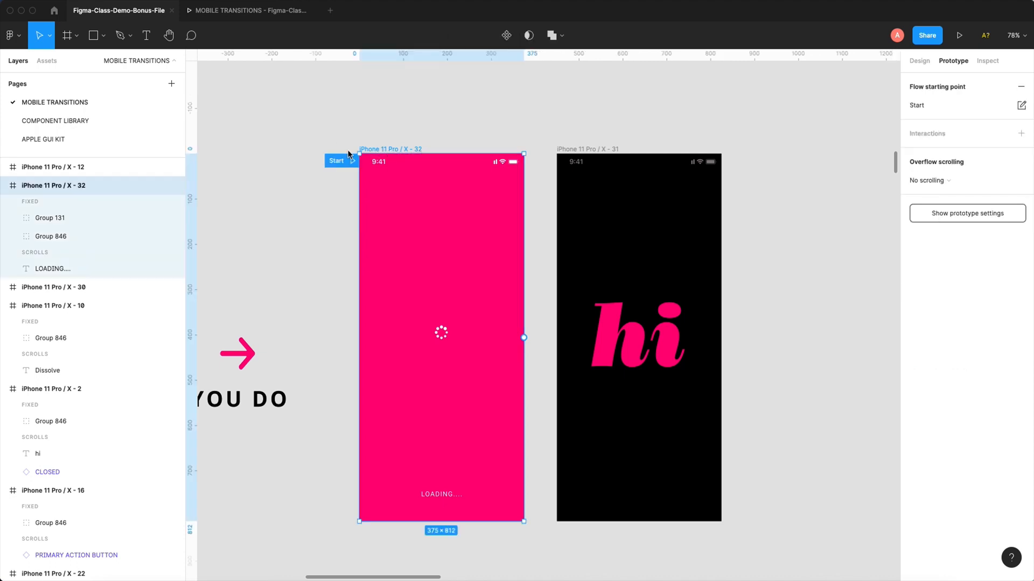
double_click(72, 186)
key("Right")
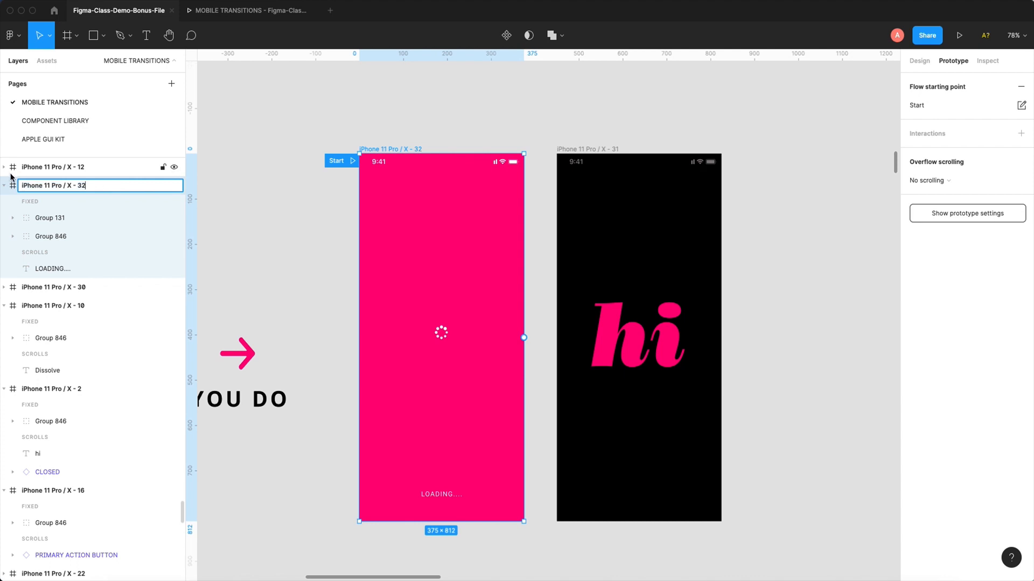
key("super+a")
type("Load")
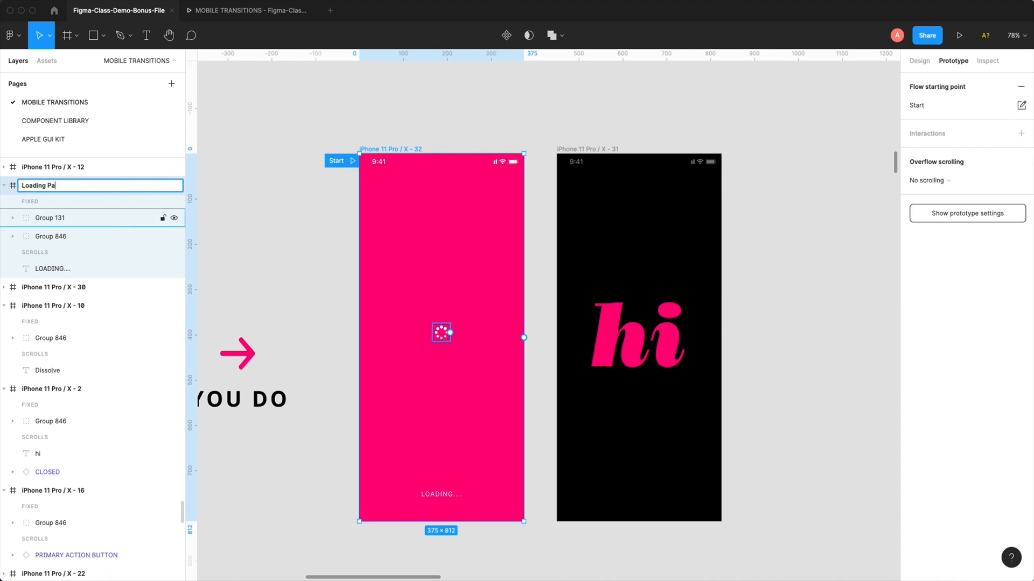
type("ing Page")
left_click(409, 119)
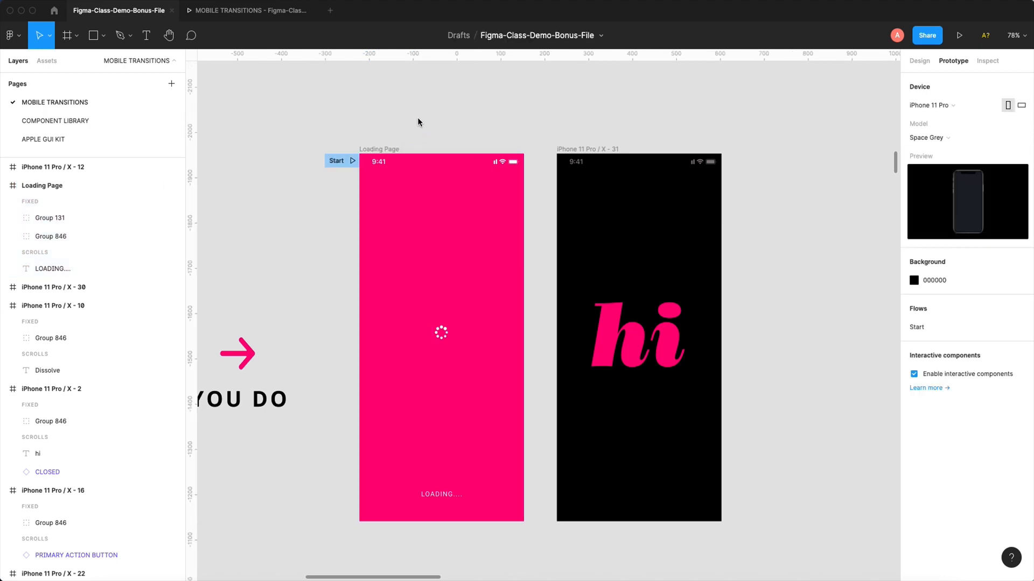
Step: Connect the Loading Page frame to iPhone 11 Pro / X - 31 with an After delay trigger of 5000ms
left_click(387, 153)
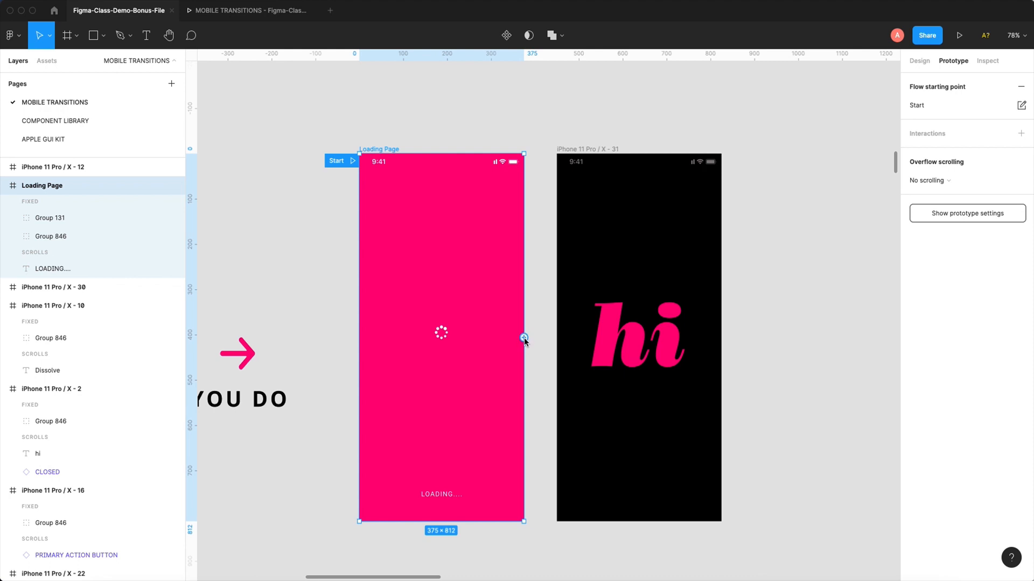
left_click_drag(524, 339, 590, 341)
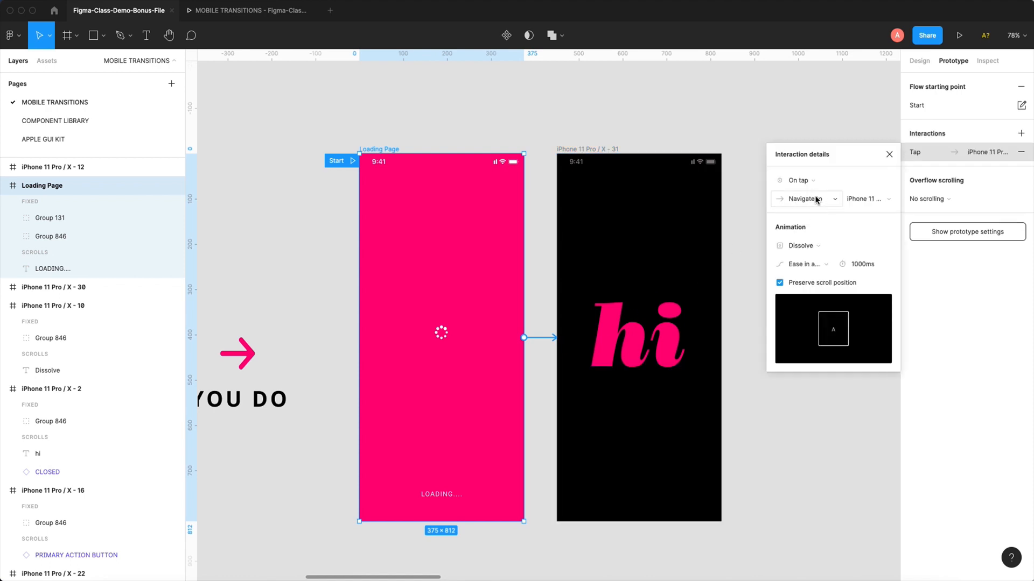
left_click(807, 182)
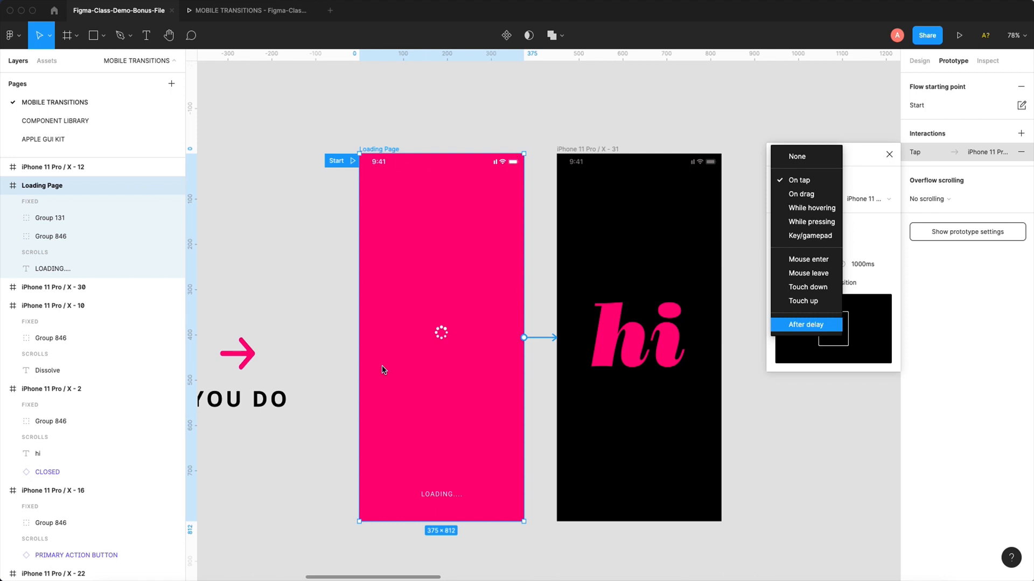
left_click(807, 325)
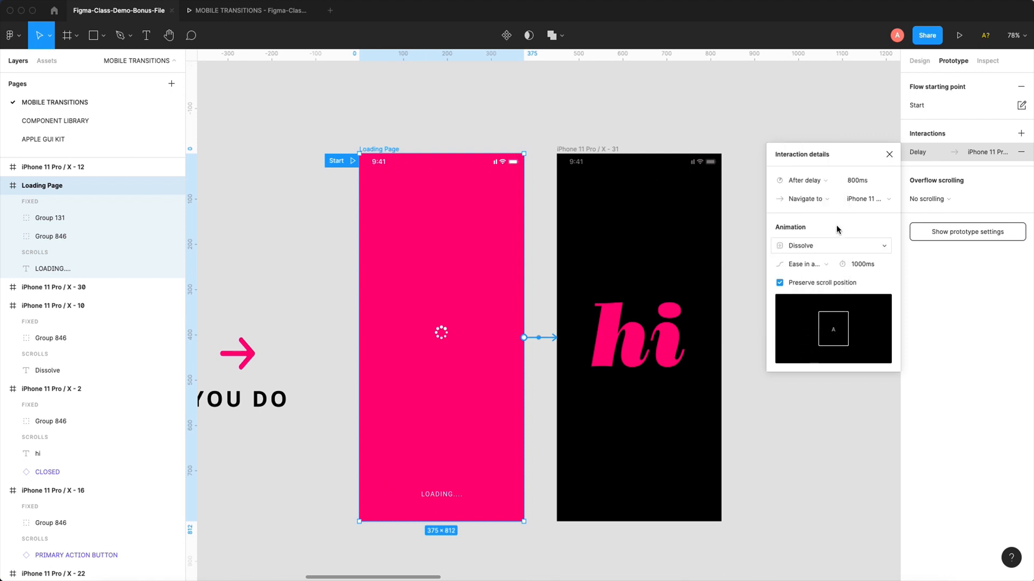
left_click(850, 179)
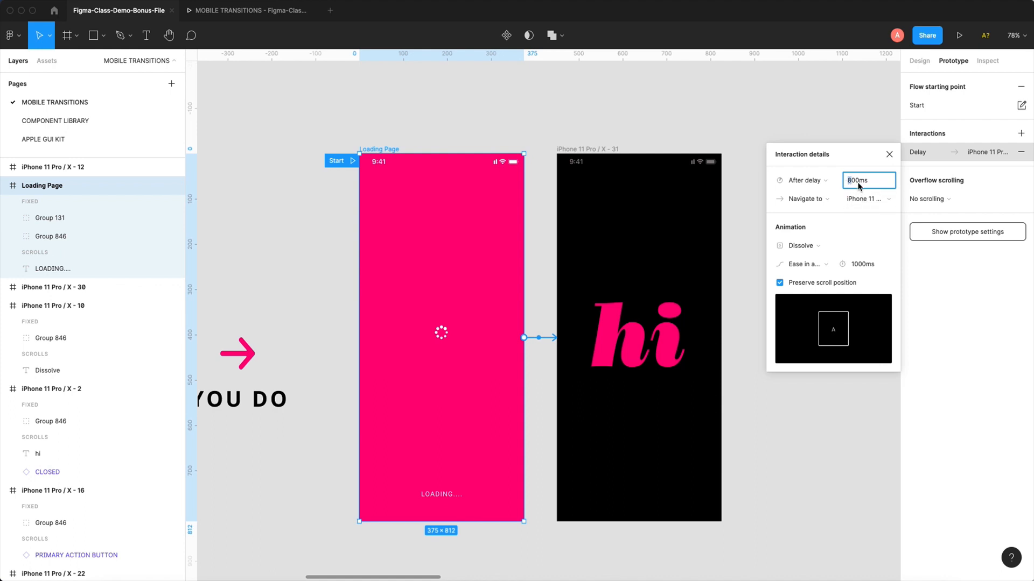
type("50")
left_click(779, 228)
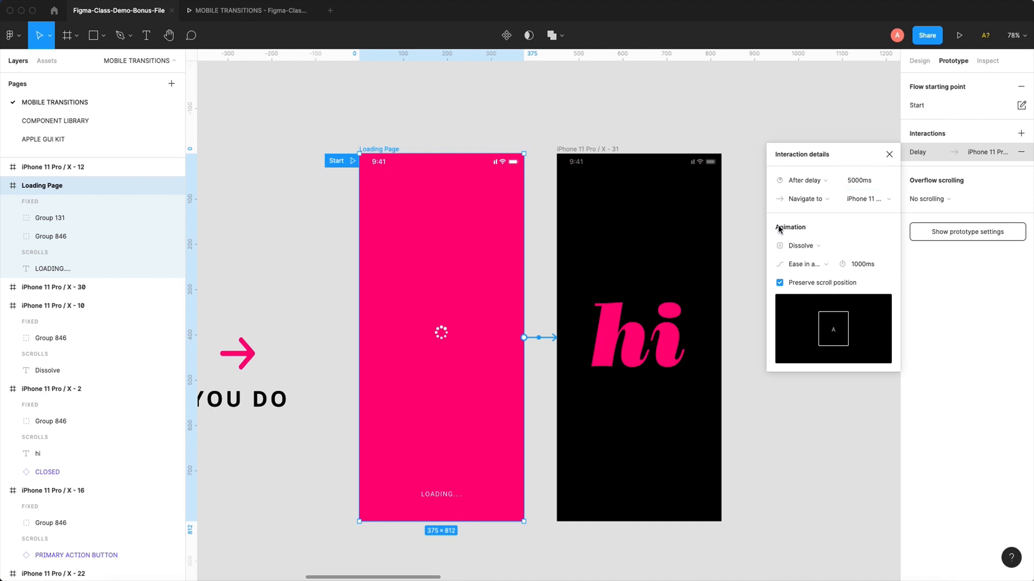
Step: Set the animation of the Loading Page's delay interaction to Instant
left_click(804, 246)
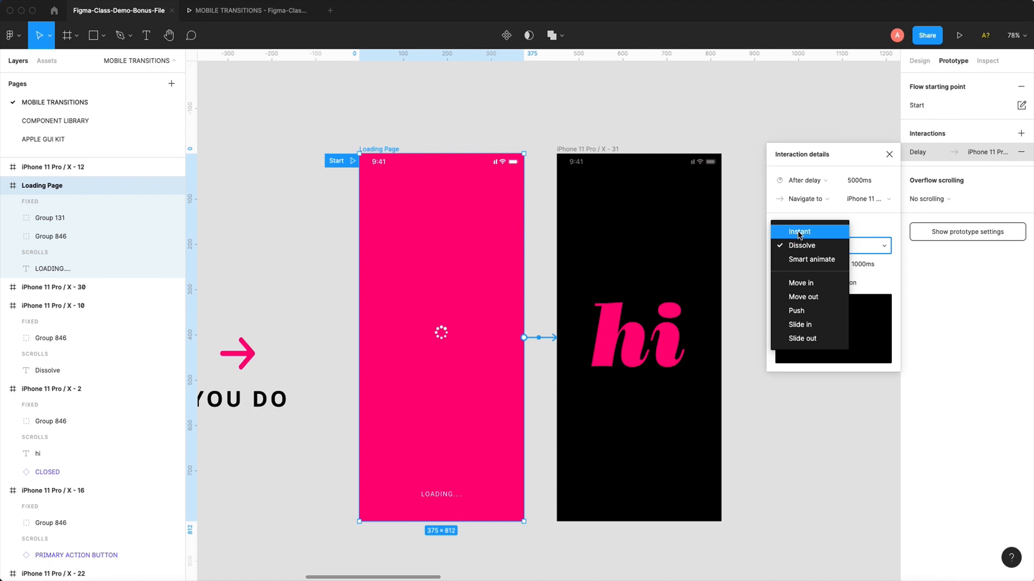
left_click(798, 233)
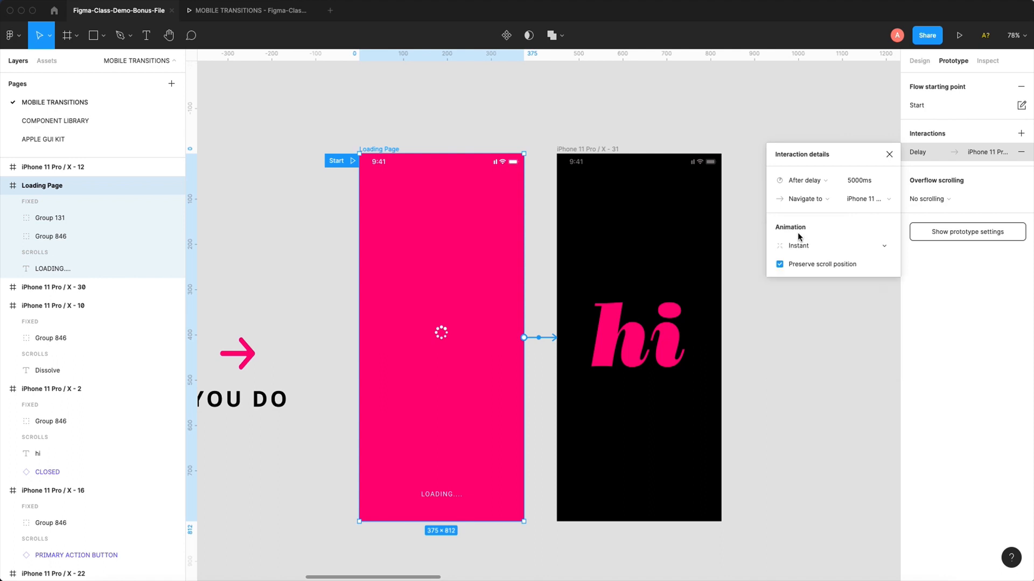
left_click(392, 124)
Step: Present the prototype from Loading Page to watch the Instant transition, and return to the design file
left_click(377, 152)
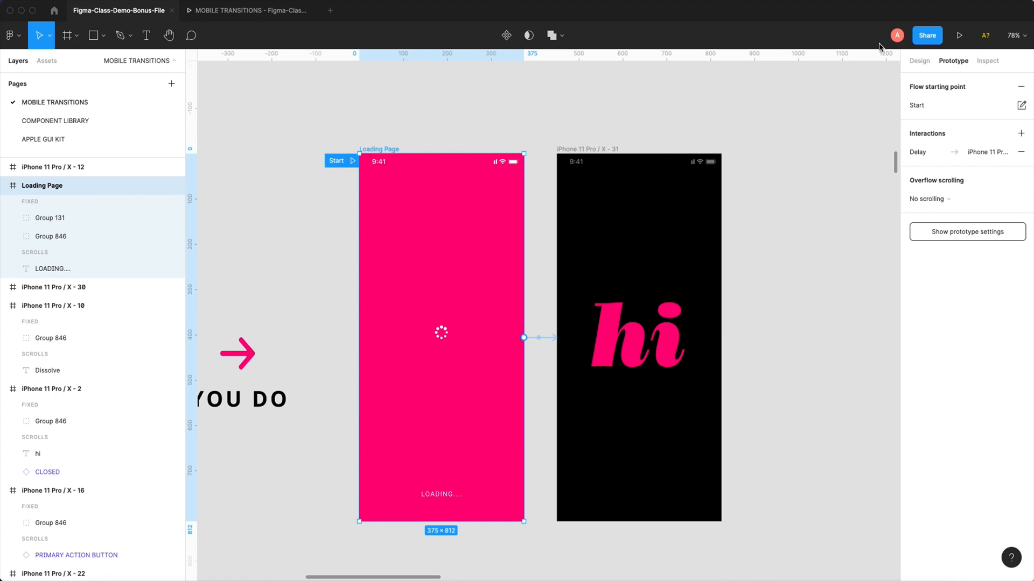
left_click(959, 38)
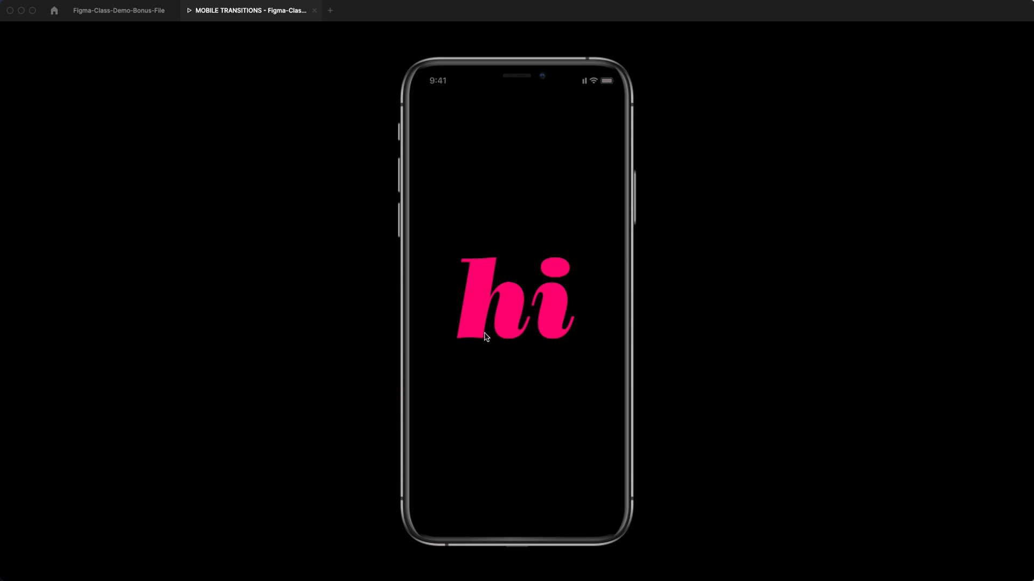
left_click(119, 14)
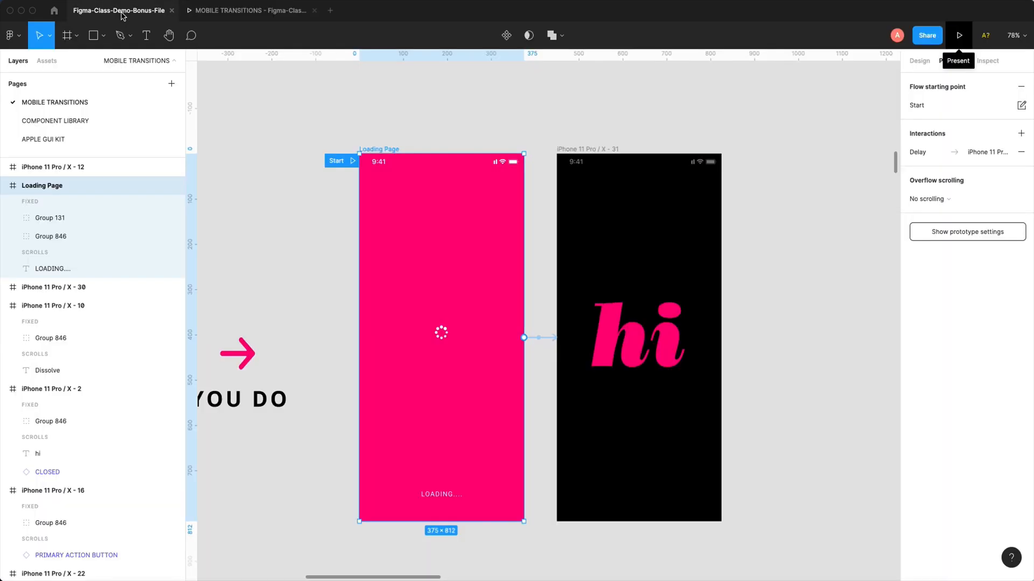
Step: Change the Loading Page interaction's animation to Dissolve, edit its duration, and clear the selection
left_click(544, 341)
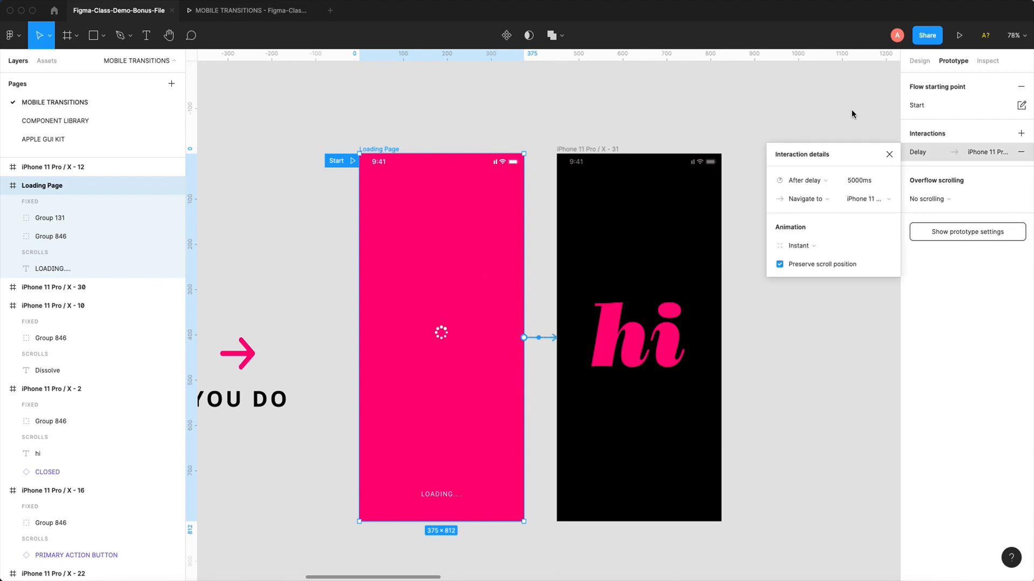
left_click(807, 248)
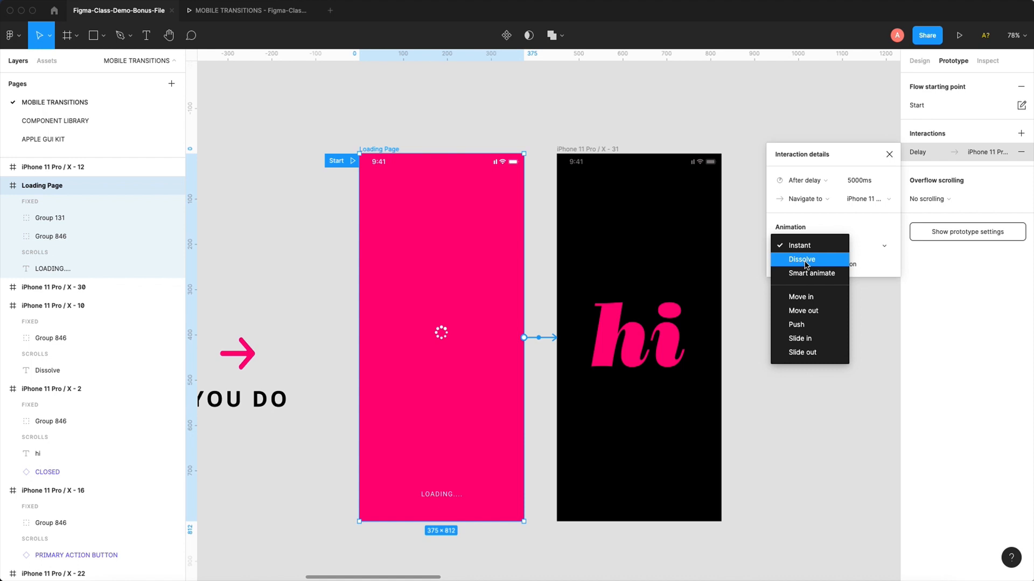
left_click(805, 263)
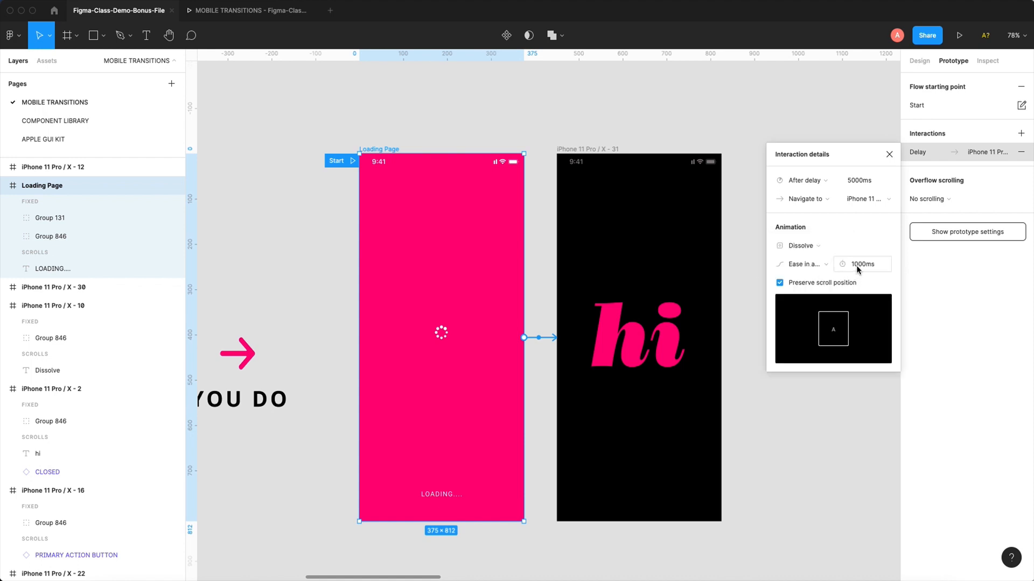
left_click(854, 266)
type("5")
left_click(526, 120)
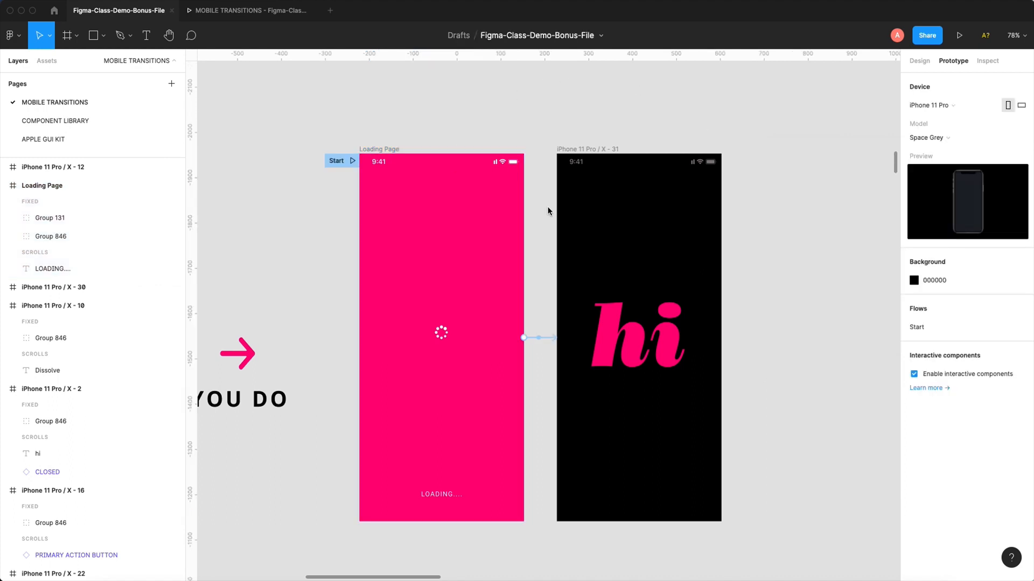
Step: Present the prototype from Loading Page to watch the Dissolve transition, and return to the design file
left_click(386, 149)
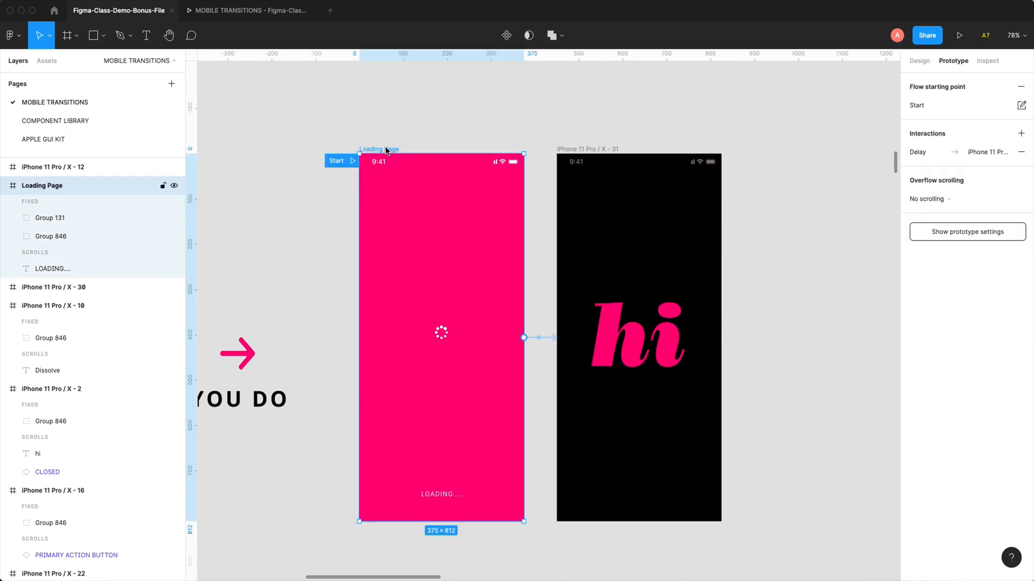
left_click(959, 38)
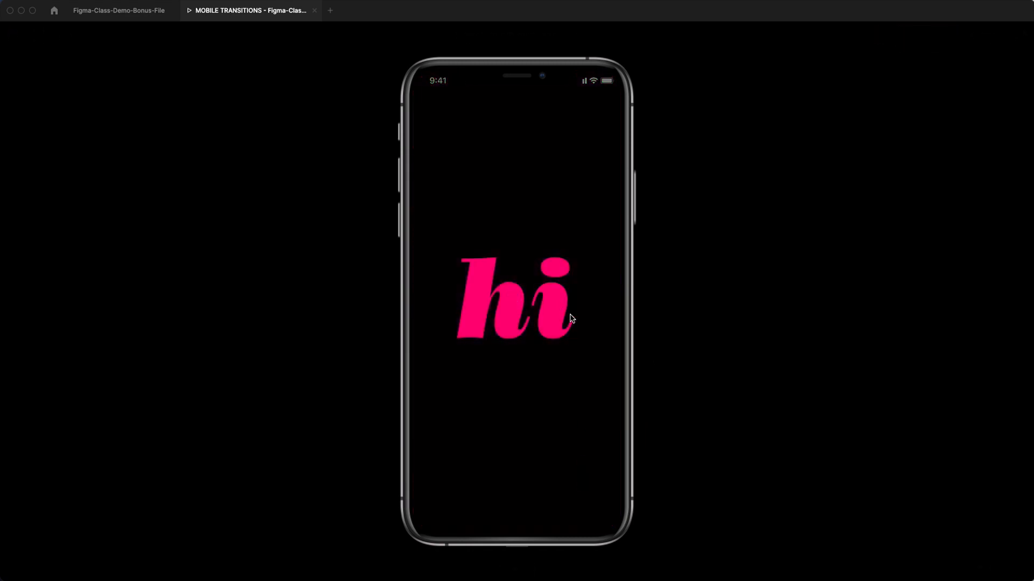
left_click(119, 11)
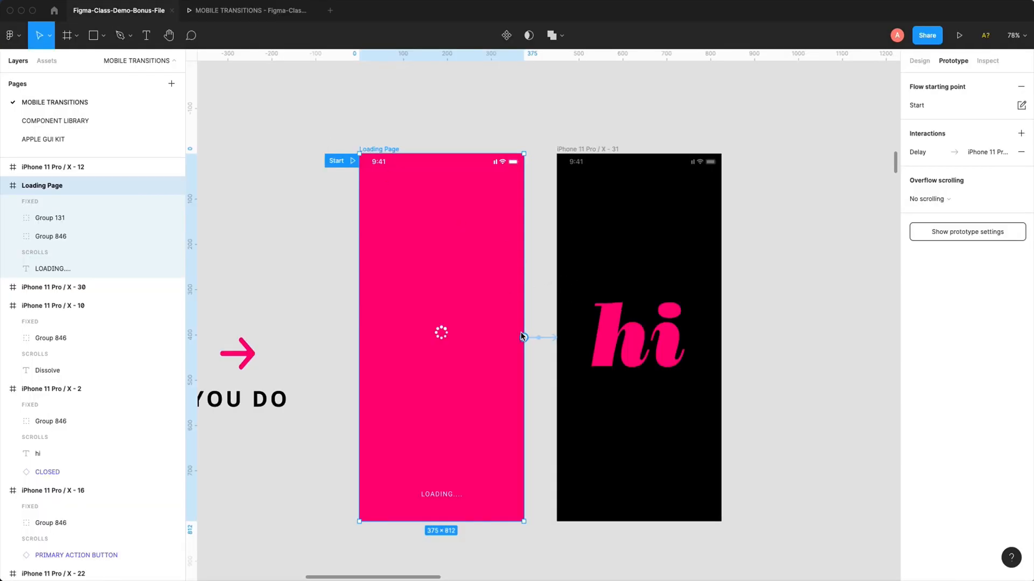
Step: Set the Dissolve animation's duration to 1000ms, preview the prototype, and return to the design file with nothing selected
left_click(539, 337)
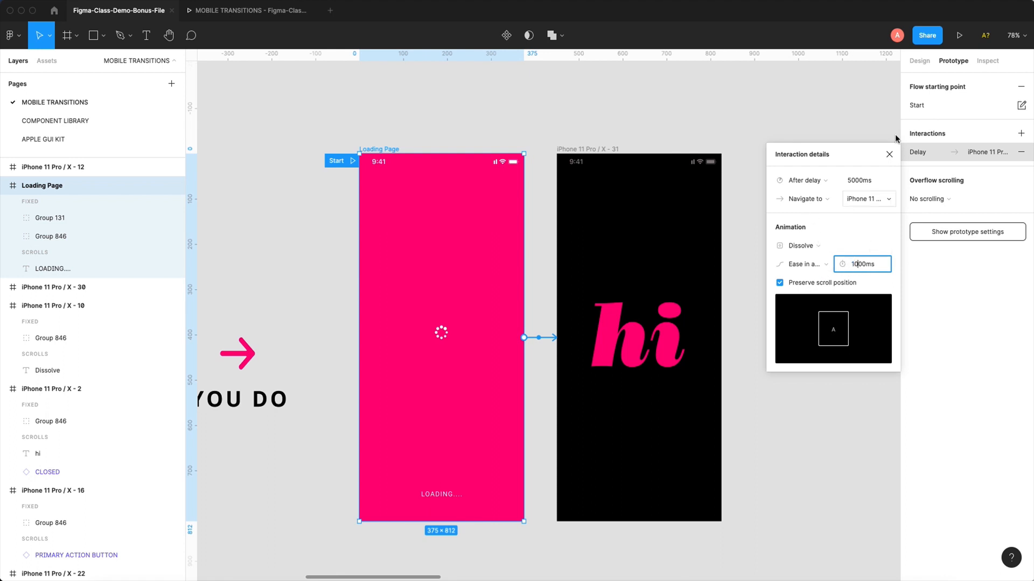
left_click(958, 35)
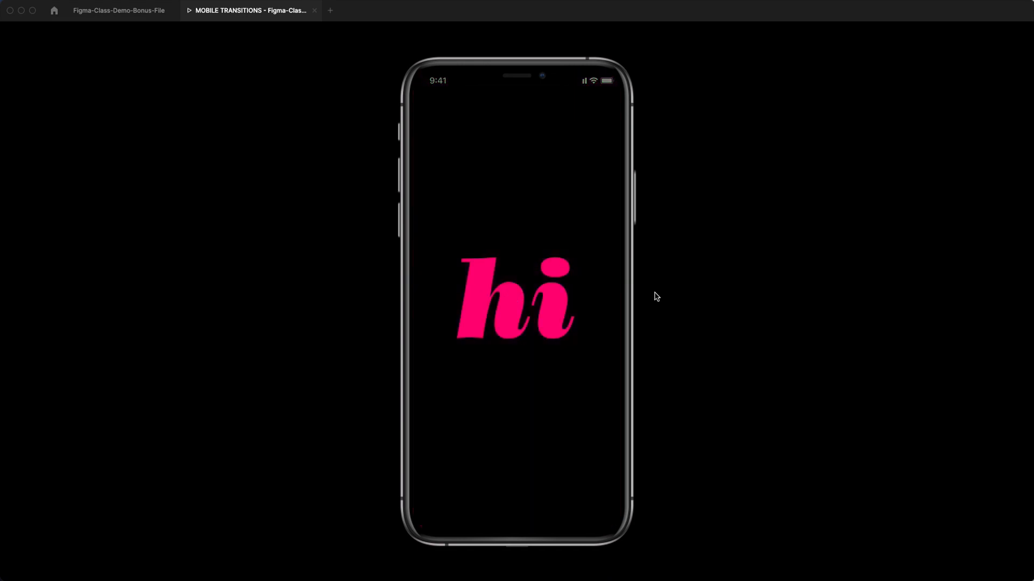
left_click(128, 16)
left_click(453, 128)
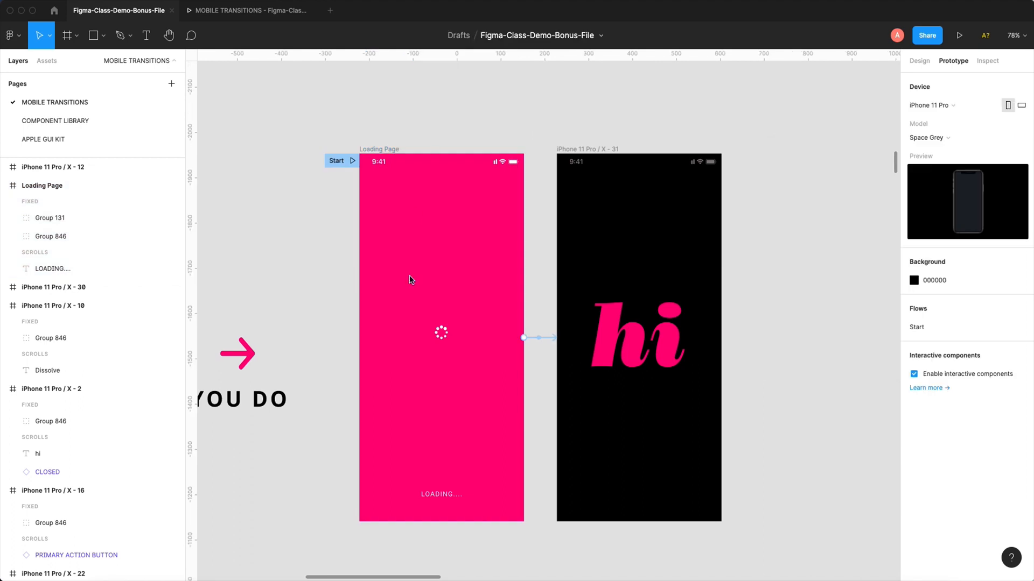
Step: Select the spinner group on Loading Page and switch to the prototype presentation
left_click(442, 338)
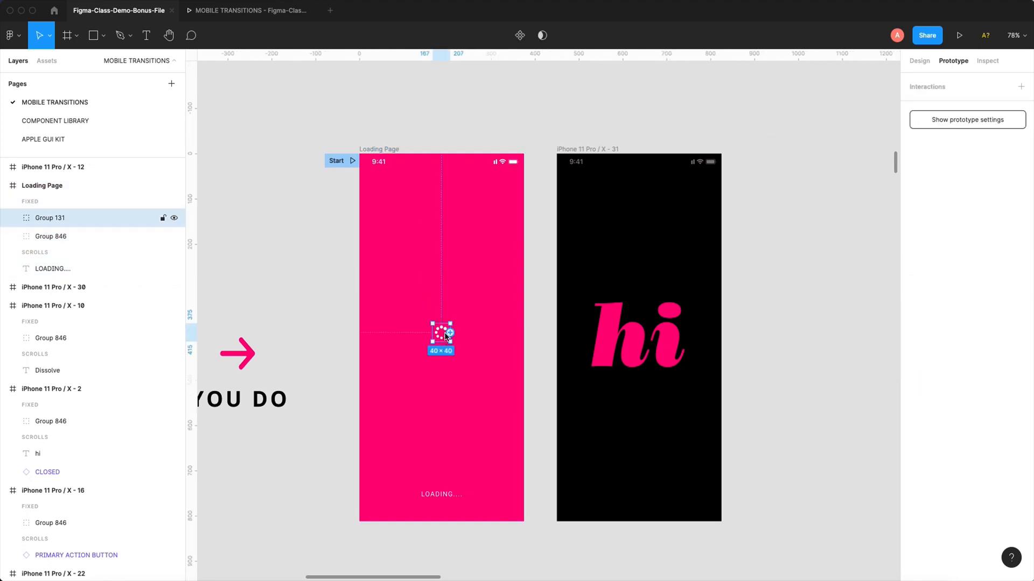
left_click(257, 12)
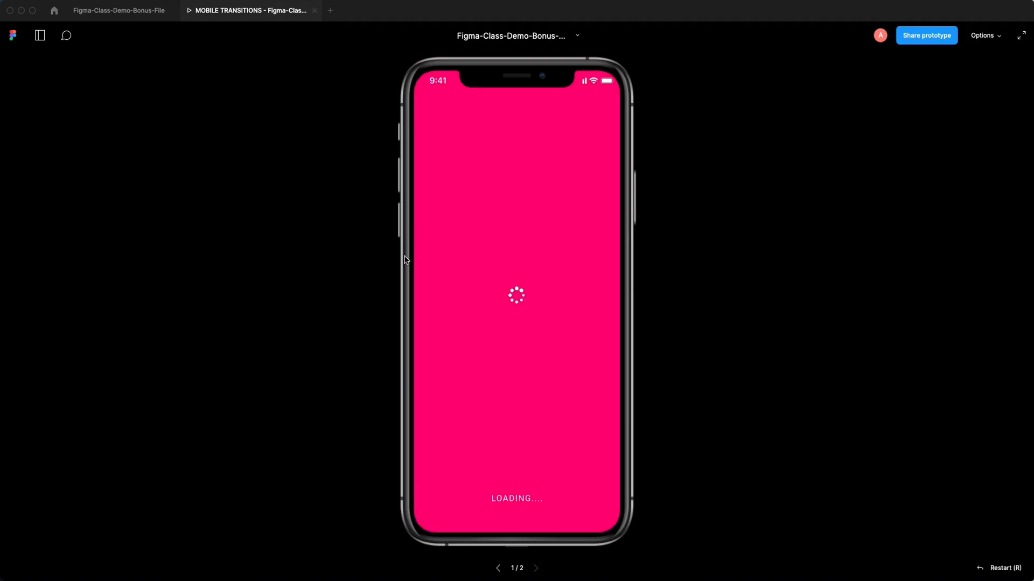
left_click(155, 10)
left_click(756, 235)
left_click_drag(713, 250, 519, 249)
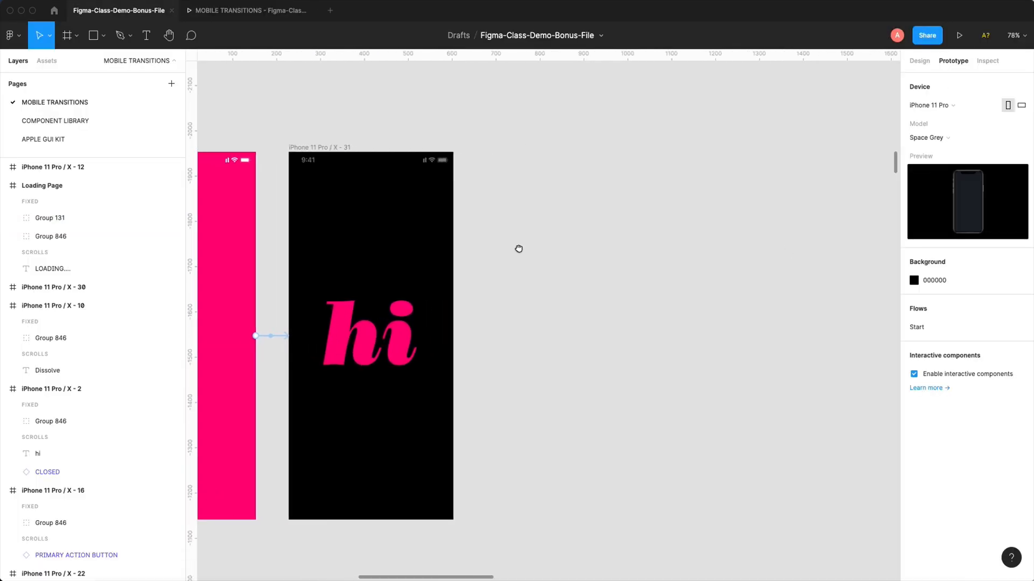
scroll(522, 252, "down", 5)
scroll(524, 289, "up", 1)
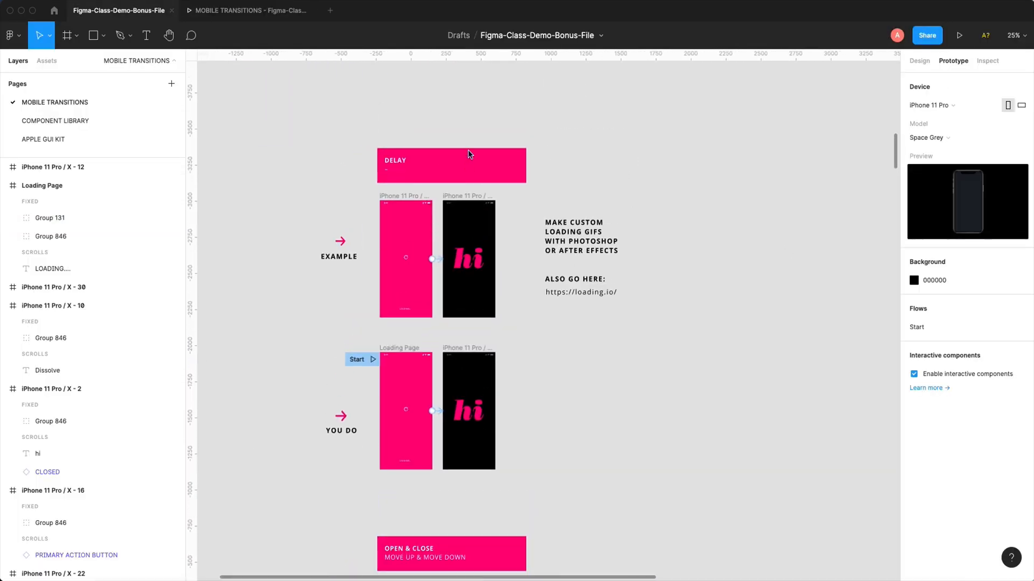
scroll(712, 386, "up", 4)
left_click(514, 371)
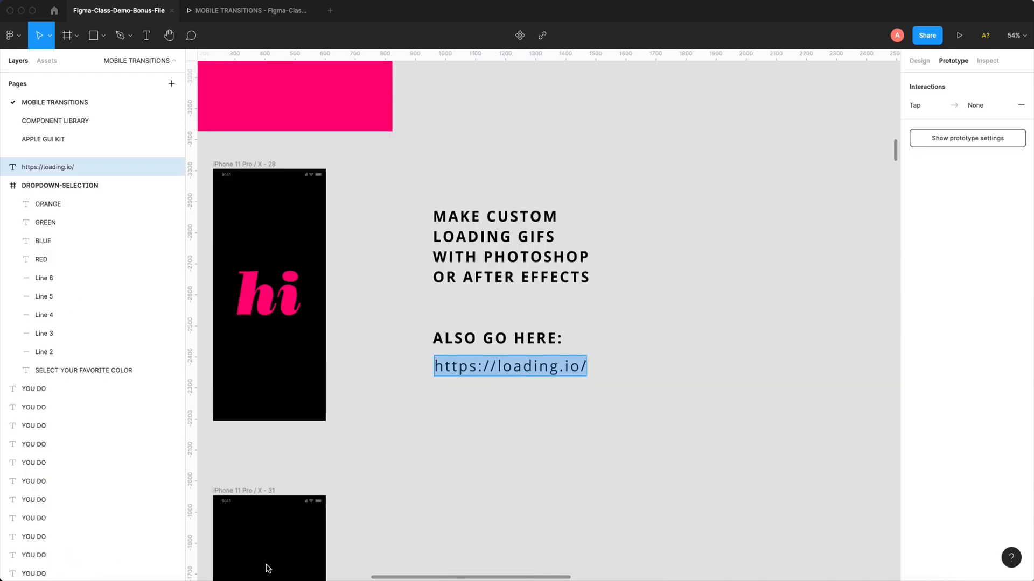
left_click(199, 580)
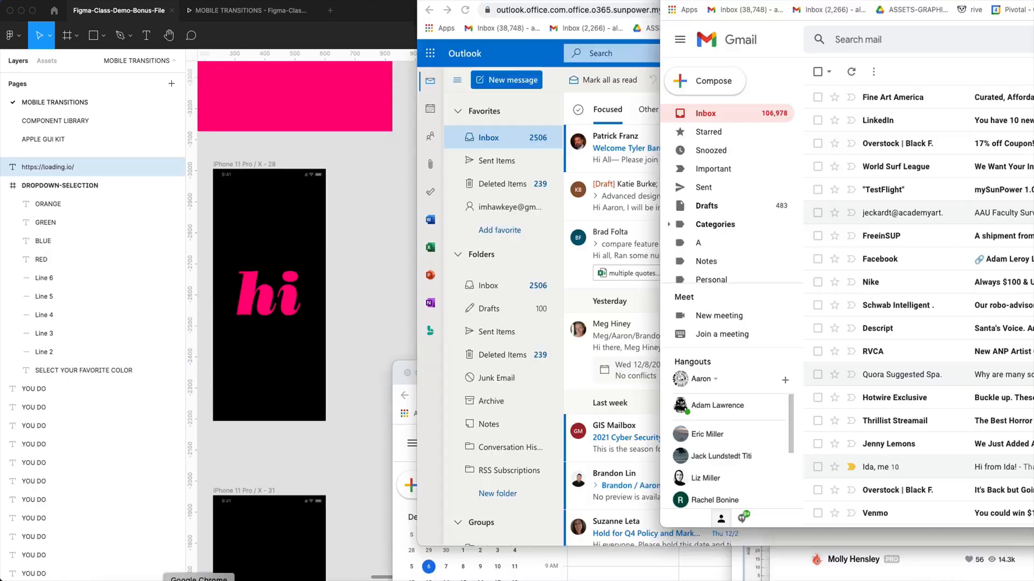
left_click(475, 64)
key("super+n")
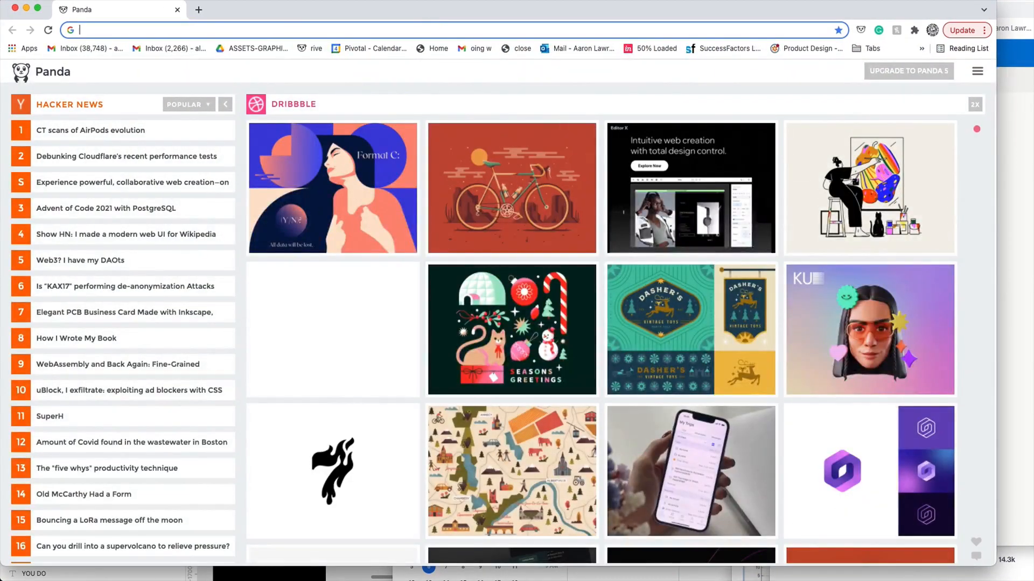
left_click_drag(994, 564, 1033, 580)
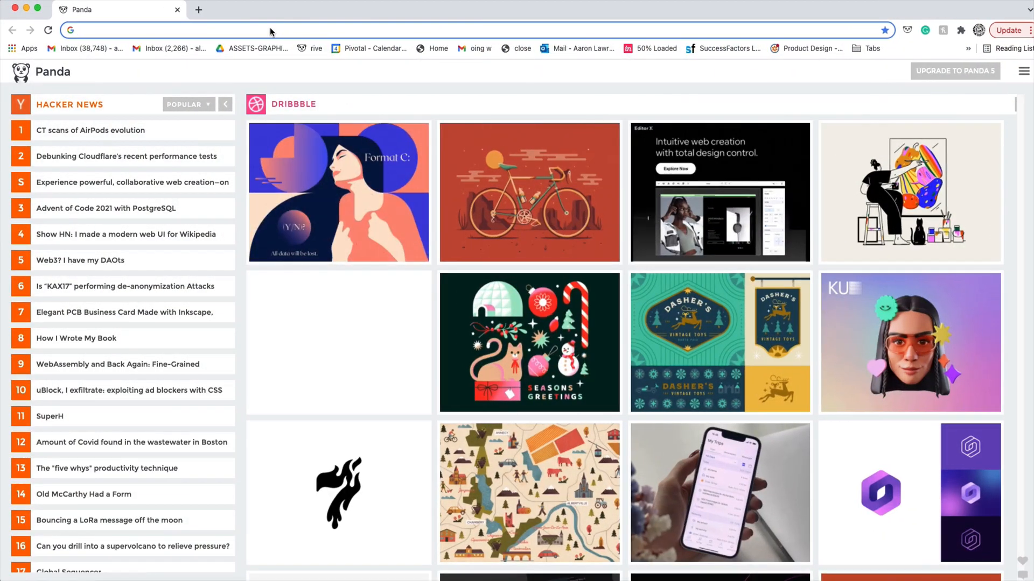
type("https://loading.io/")
key("Return")
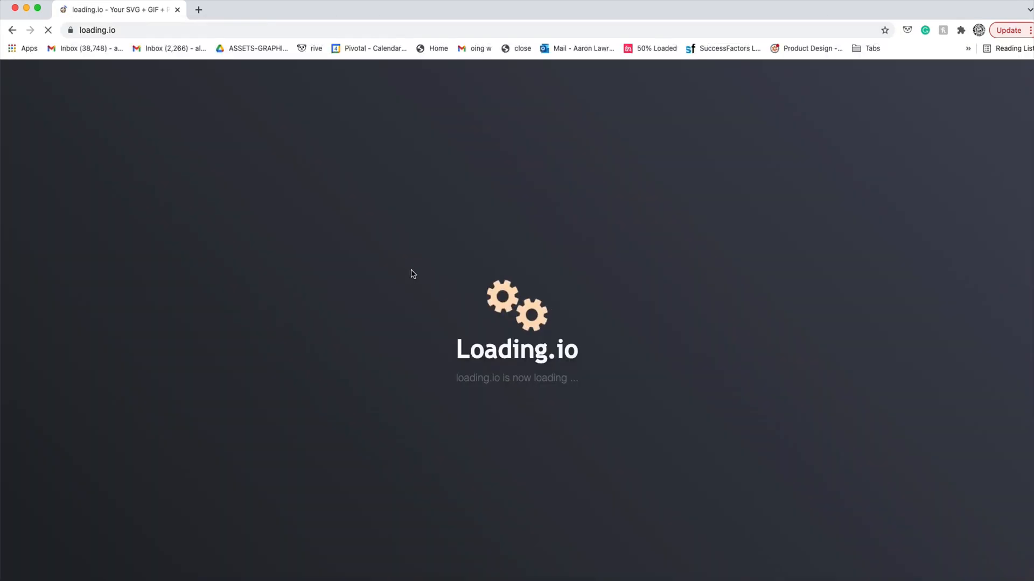
Step: Find the free spinner generator on the page and open its color palette for editing
scroll(513, 373, "down", 3)
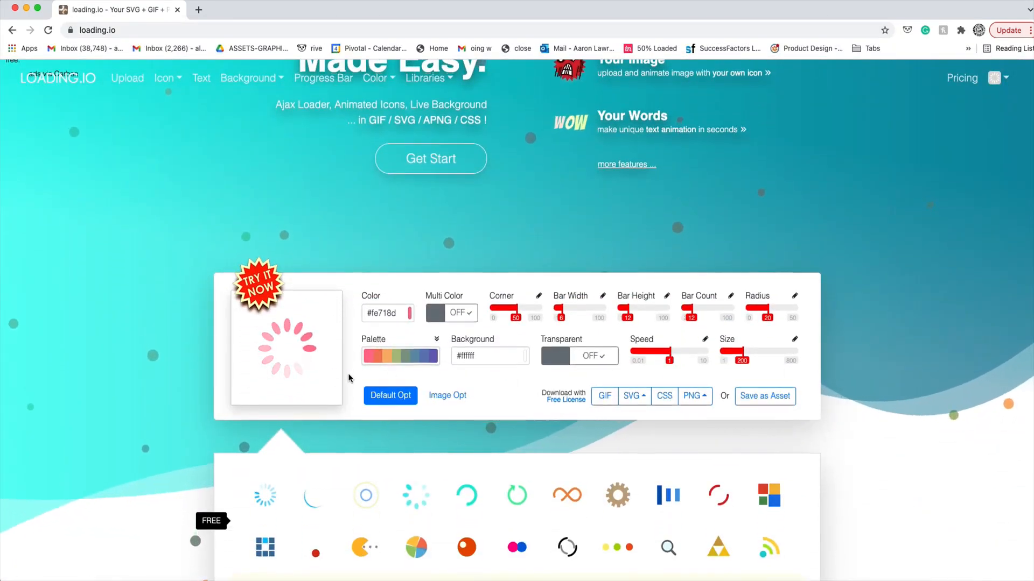
scroll(347, 373, "down", 2)
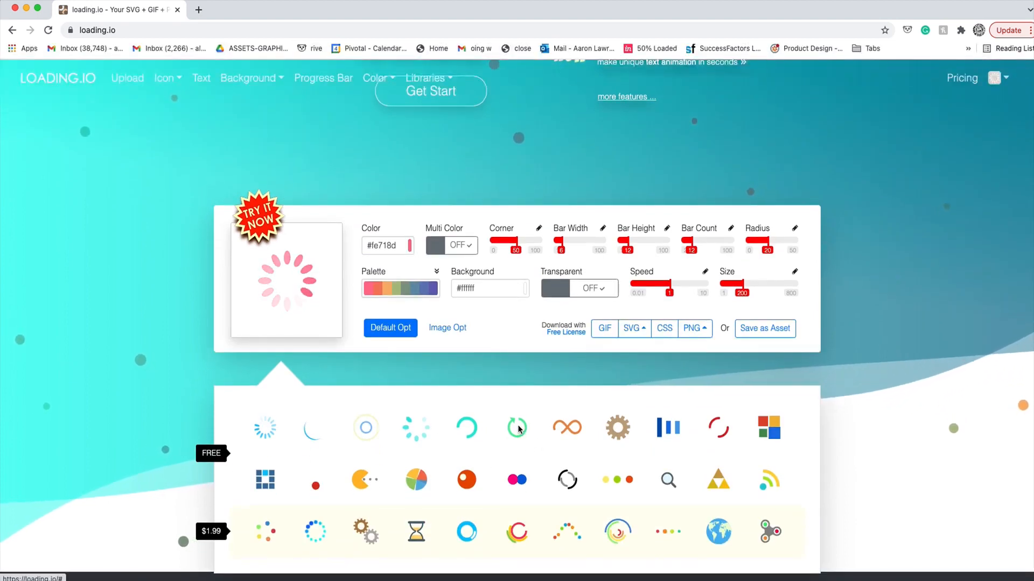
left_click(597, 326)
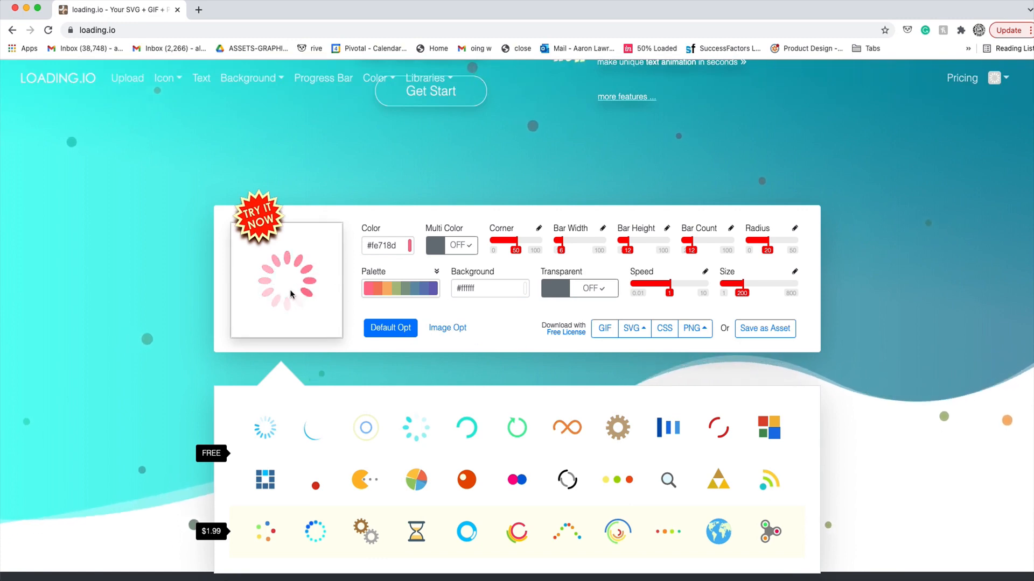
left_click(426, 291)
left_click(628, 183)
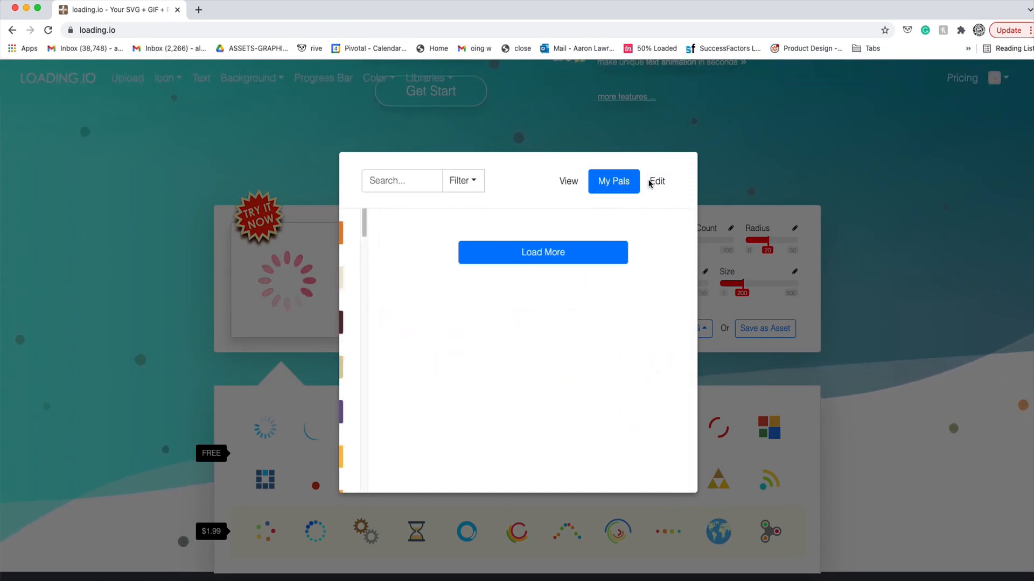
left_click(656, 180)
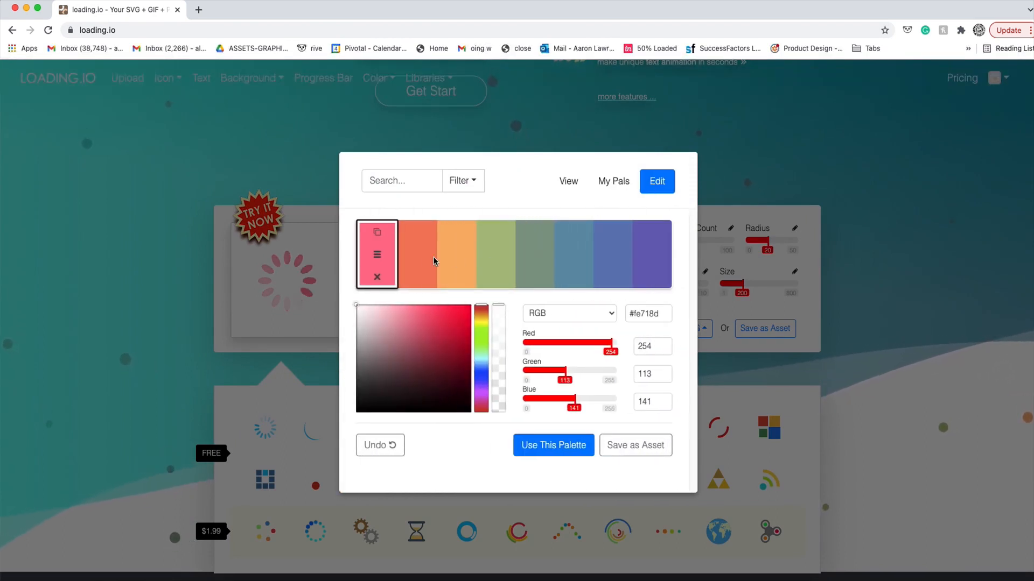
Step: Change the first two palette swatches to black, #000000
left_click_drag(440, 386, 482, 440)
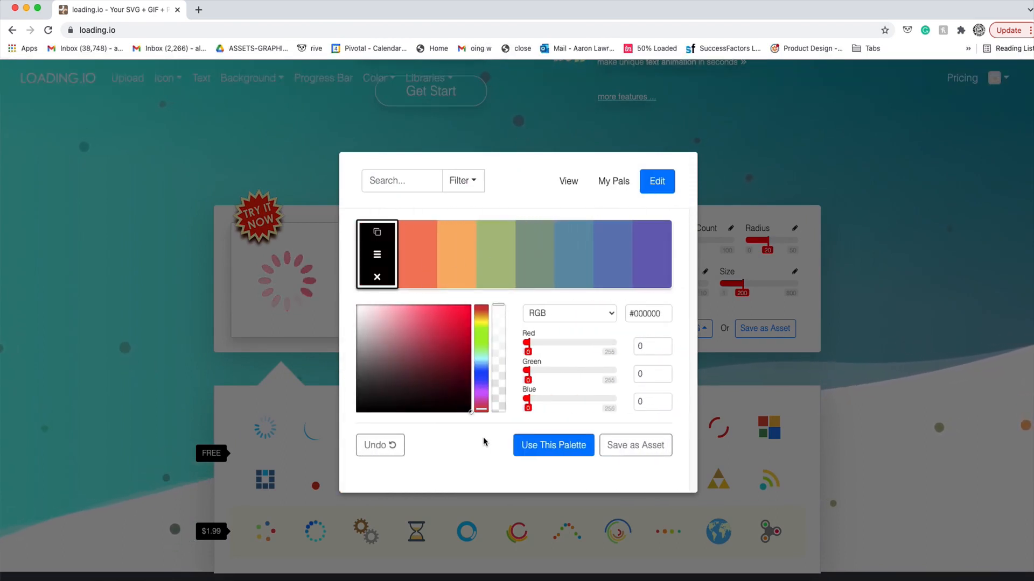
left_click(409, 258)
left_click(445, 369)
left_click(467, 410)
Step: Delete the five middle palette swatches, then apply the palette with its last swatch set to gray #a6aaac
left_click(456, 253)
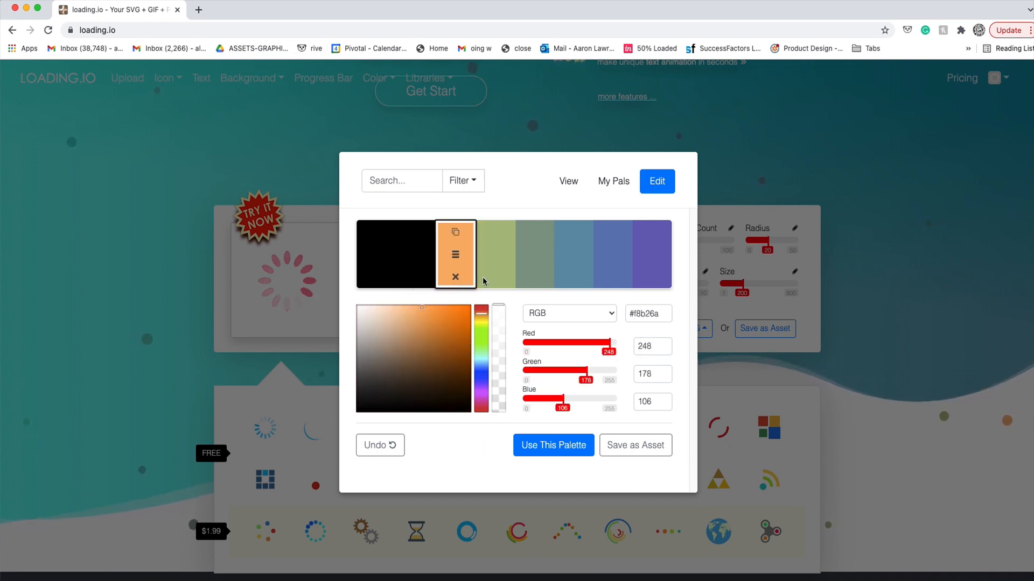
left_click(456, 276)
left_click(477, 281)
left_click(472, 277)
left_click(488, 277)
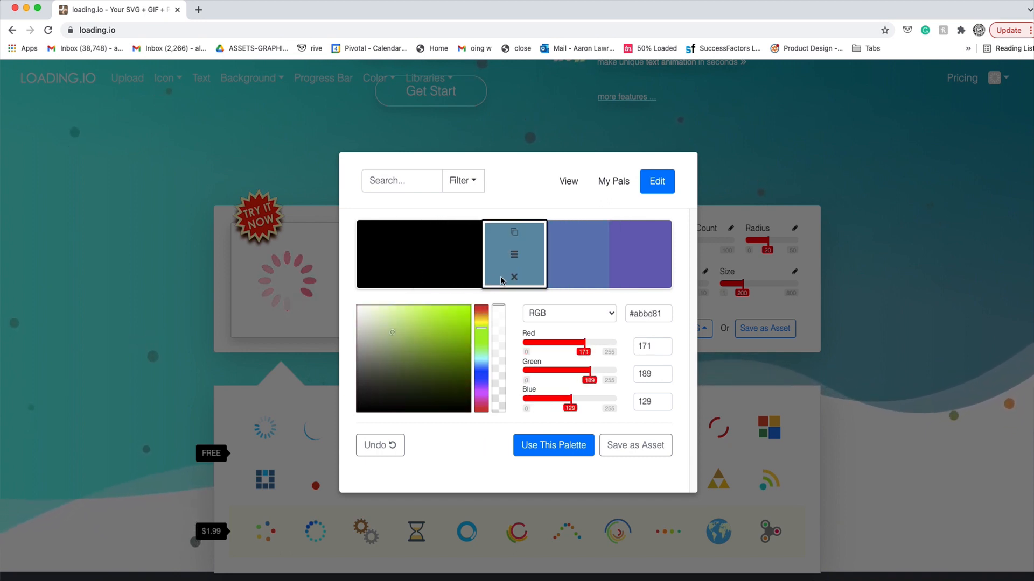
left_click(515, 279)
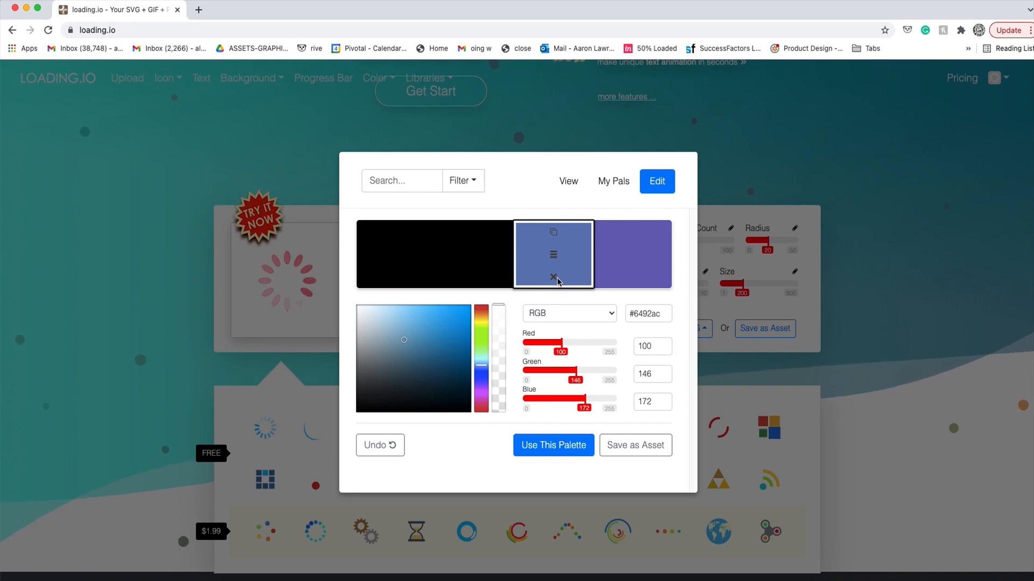
left_click(554, 277)
left_click_drag(415, 353, 360, 340)
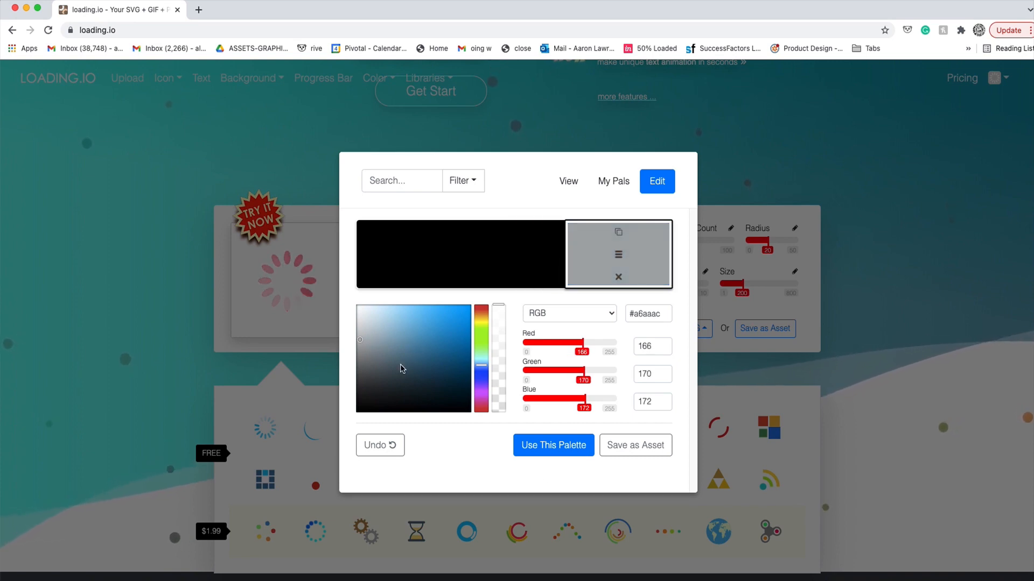
left_click(553, 445)
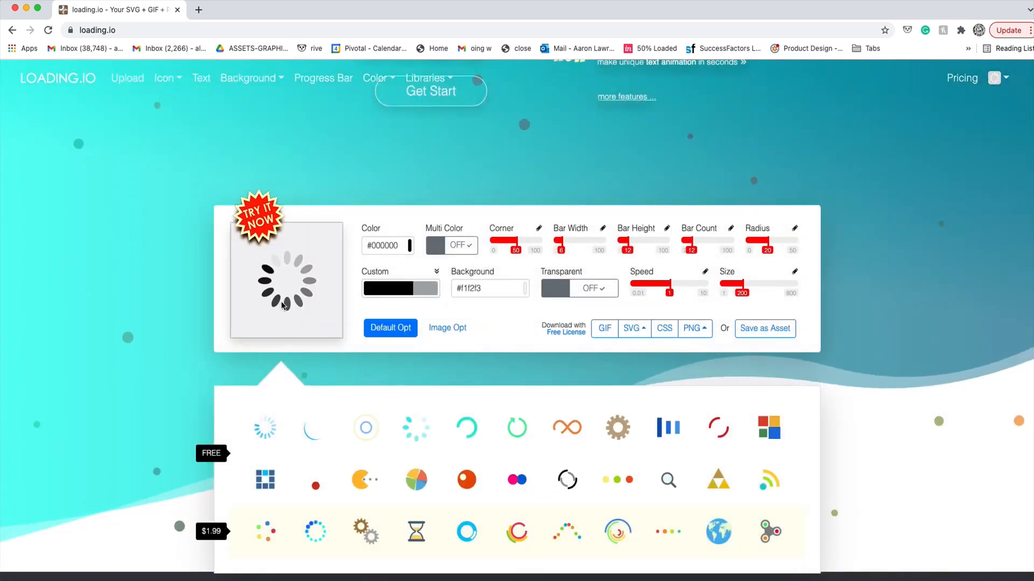
Step: Build the recolored spinner as a GIF under the free license and download it
left_click(604, 329)
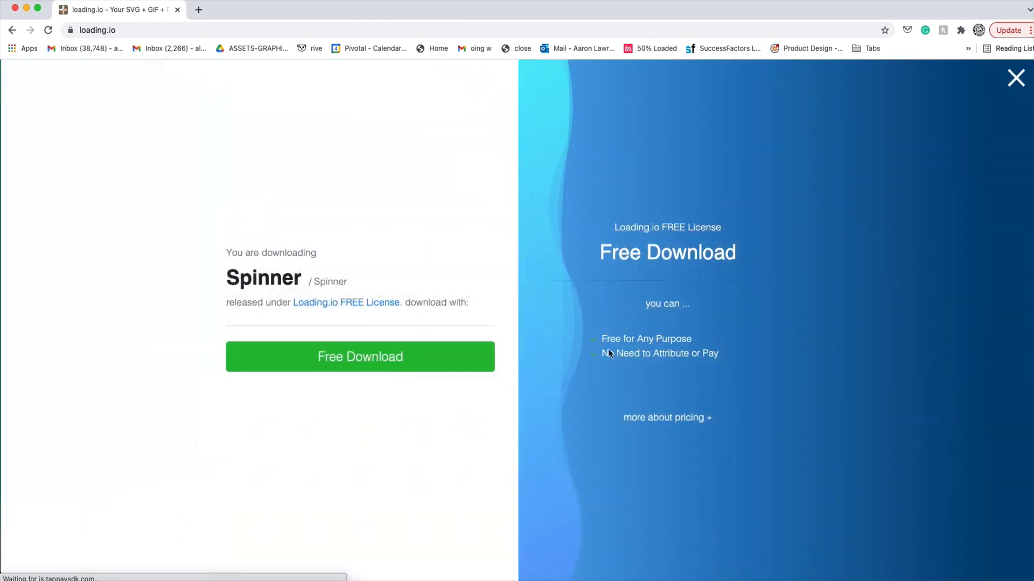
left_click(369, 357)
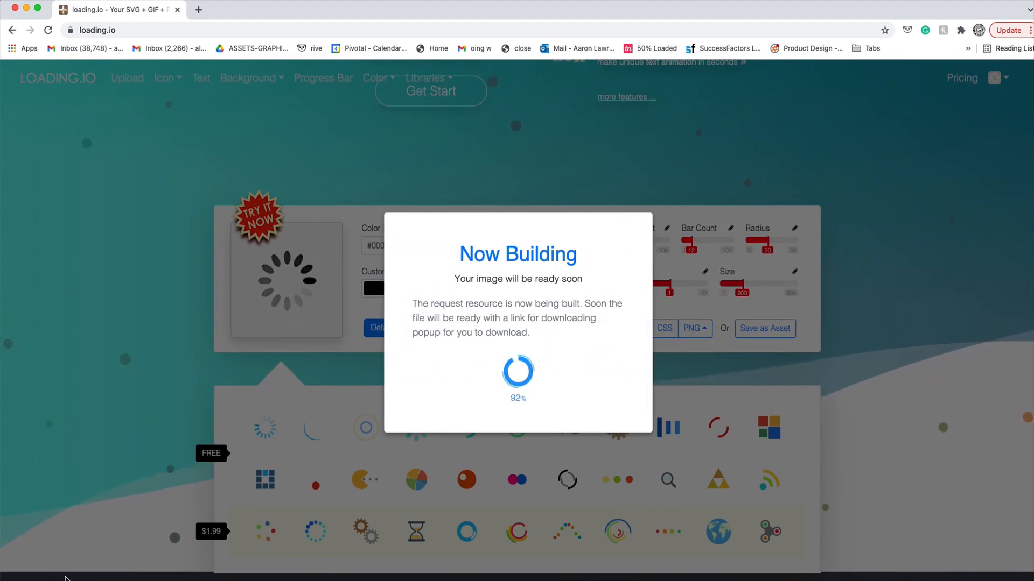
left_click(458, 407)
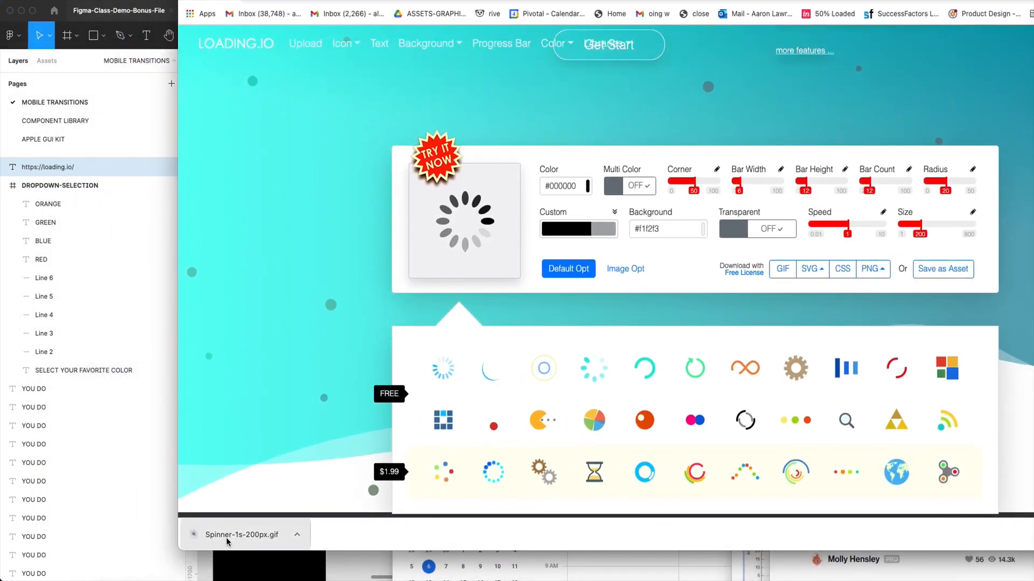
Step: Place the downloaded Spinner-1s-200px.gif on the Figma canvas beside the example's black hi frame
left_click_drag(208, 536, 599, 0)
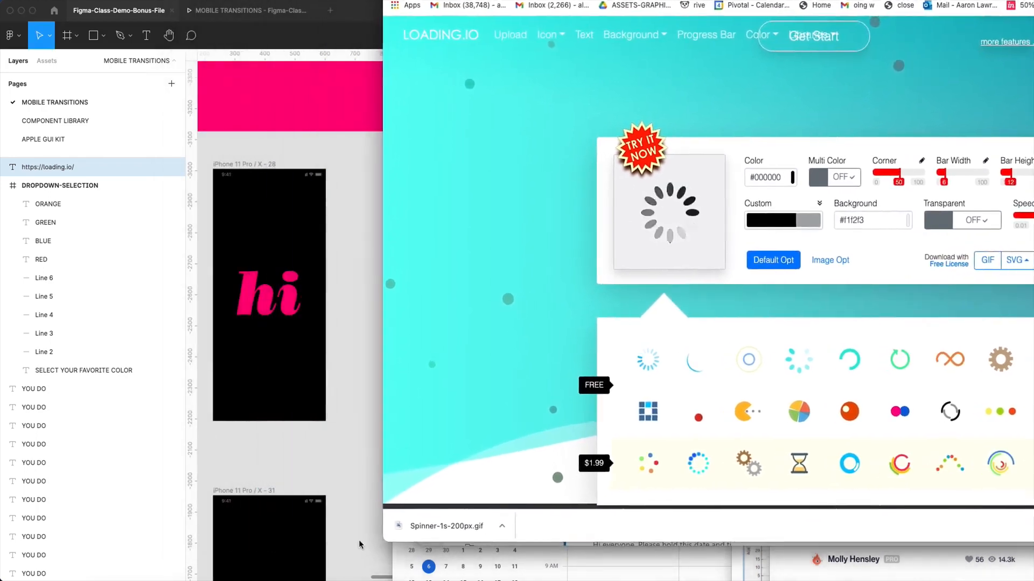
left_click_drag(399, 532, 364, 315)
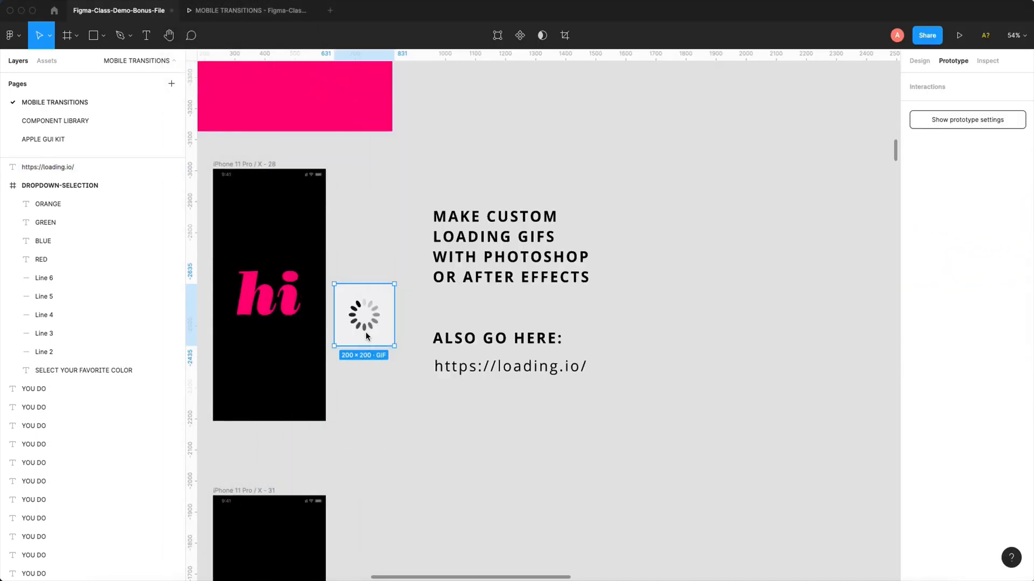
left_click_drag(394, 405, 574, 427)
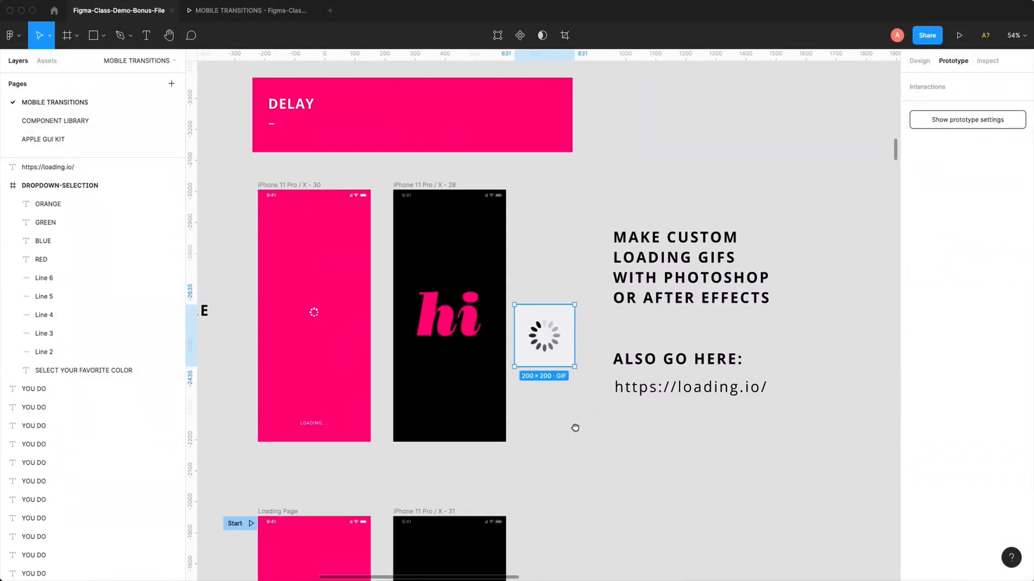
left_click_drag(557, 339, 549, 394)
key("Escape")
Step: Return to loading.io, turn on the spinner's transparent background, and download it again as a free GIF
key("super+Tab")
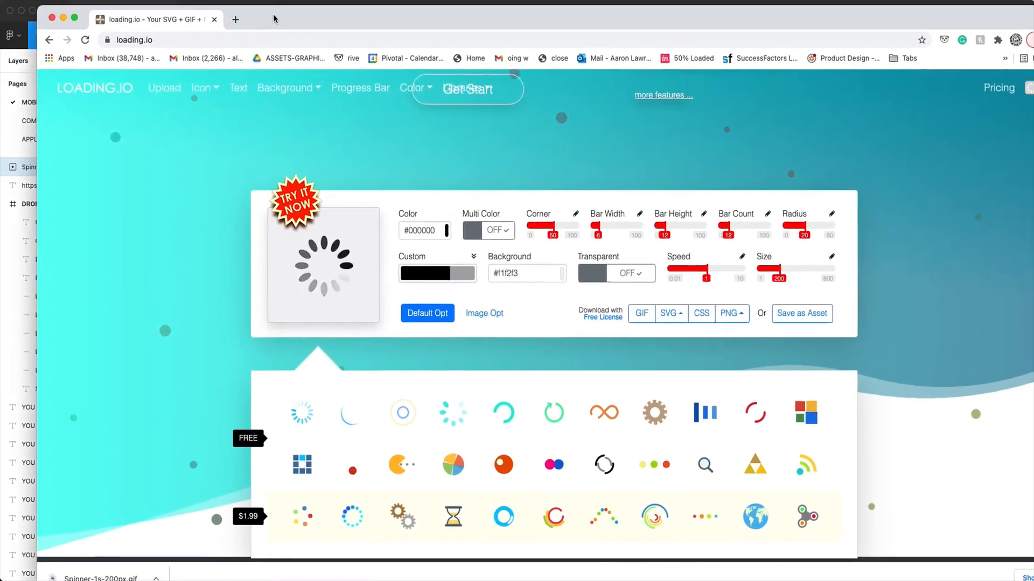
left_click(584, 274)
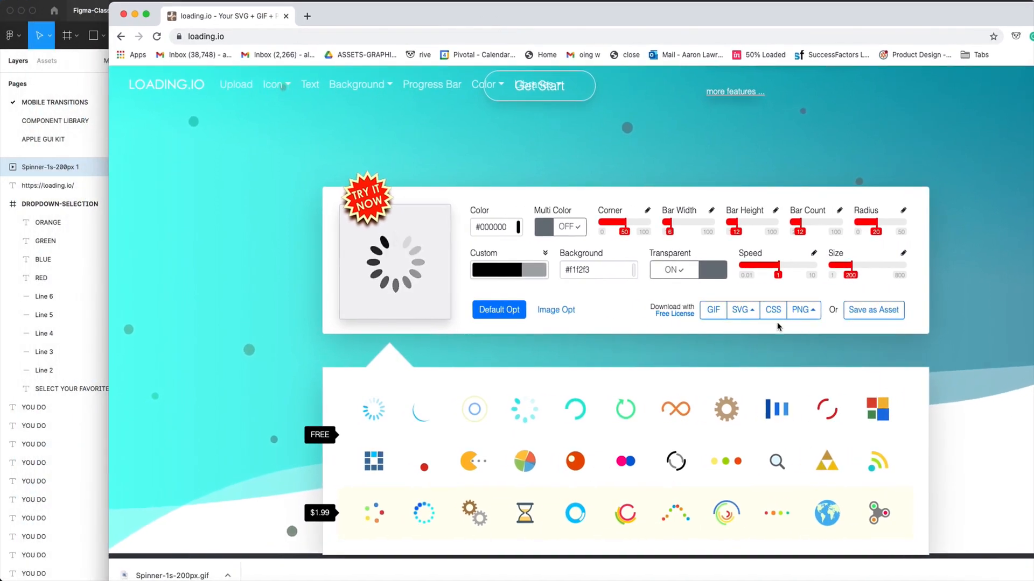
left_click(620, 317)
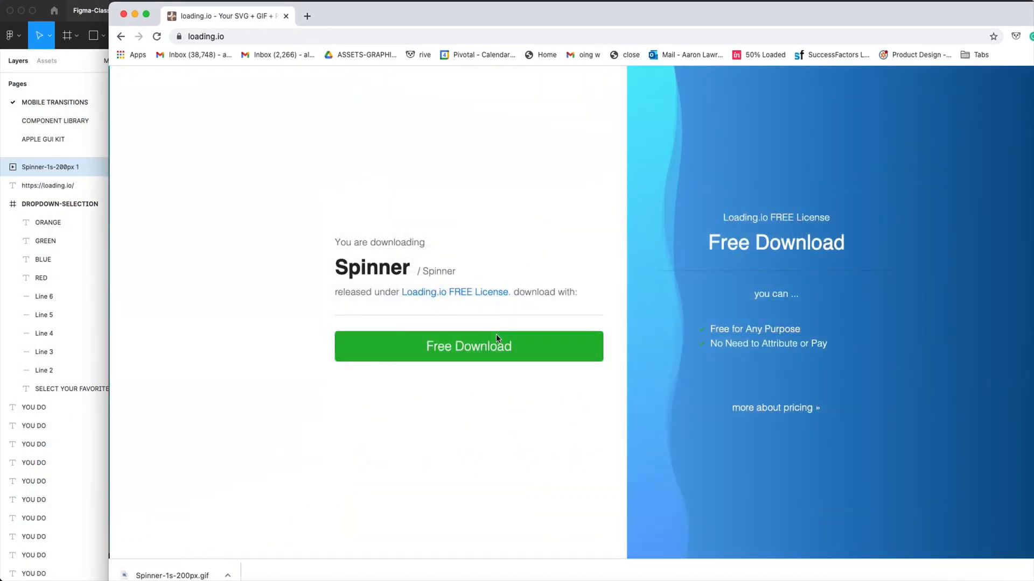
left_click(496, 334)
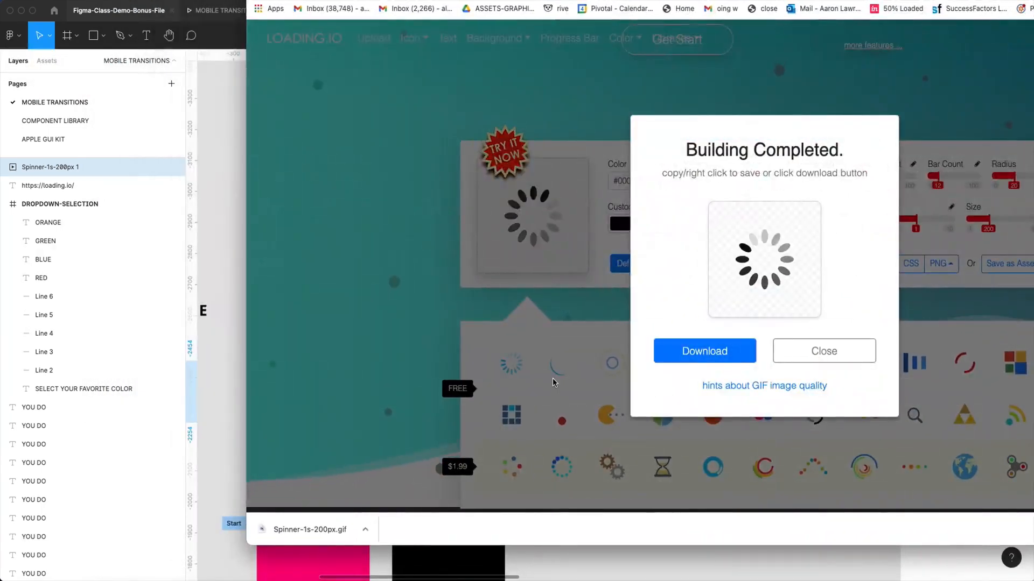
left_click(705, 351)
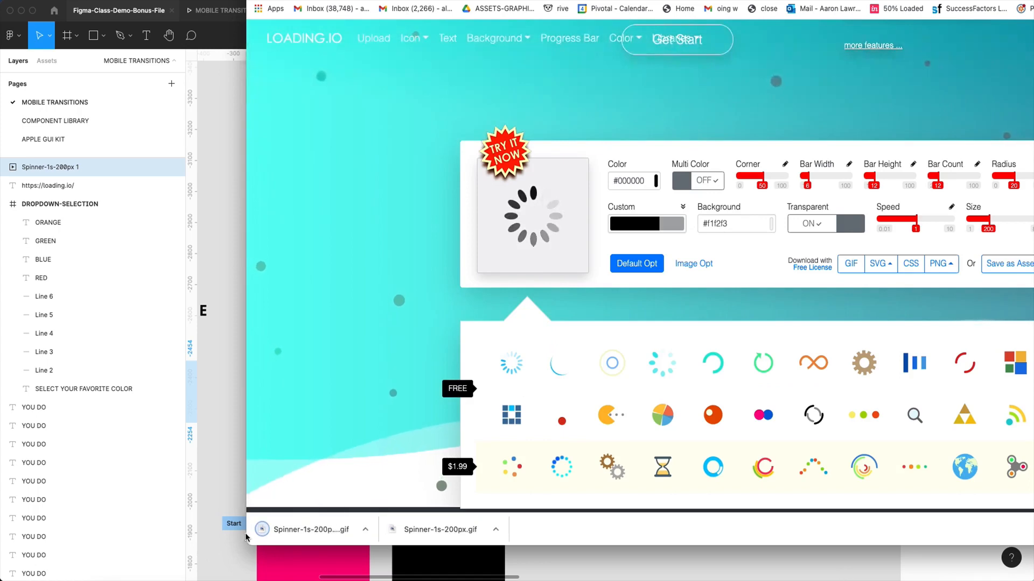
Step: Place the transparent spinner GIF on the Figma canvas beside the pink example frame and delete the opaque spinner GIF
left_click_drag(262, 529, 304, 329)
left_click(241, 315)
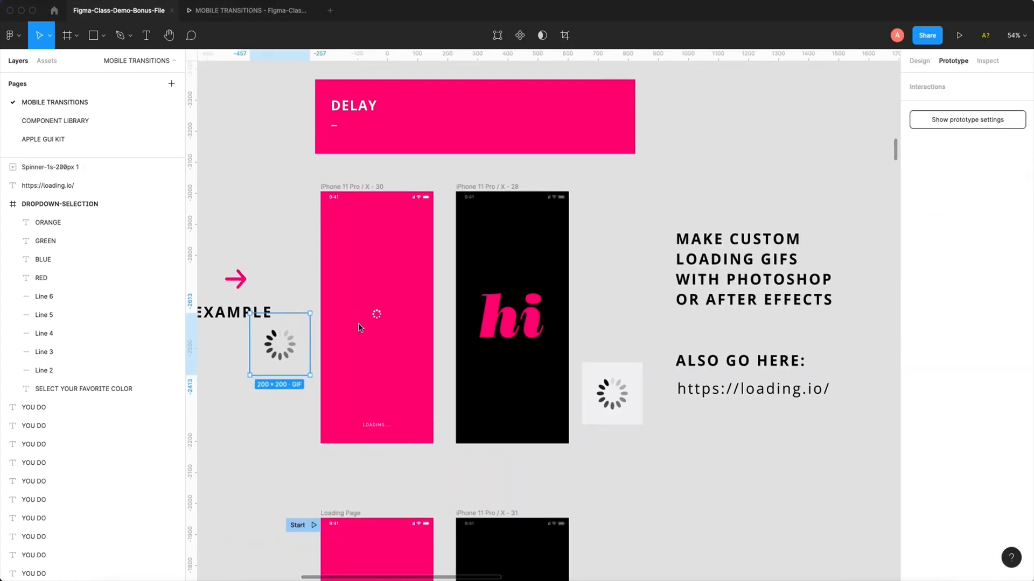
scroll(404, 431, "down", 3)
key("Tab")
key("Delete")
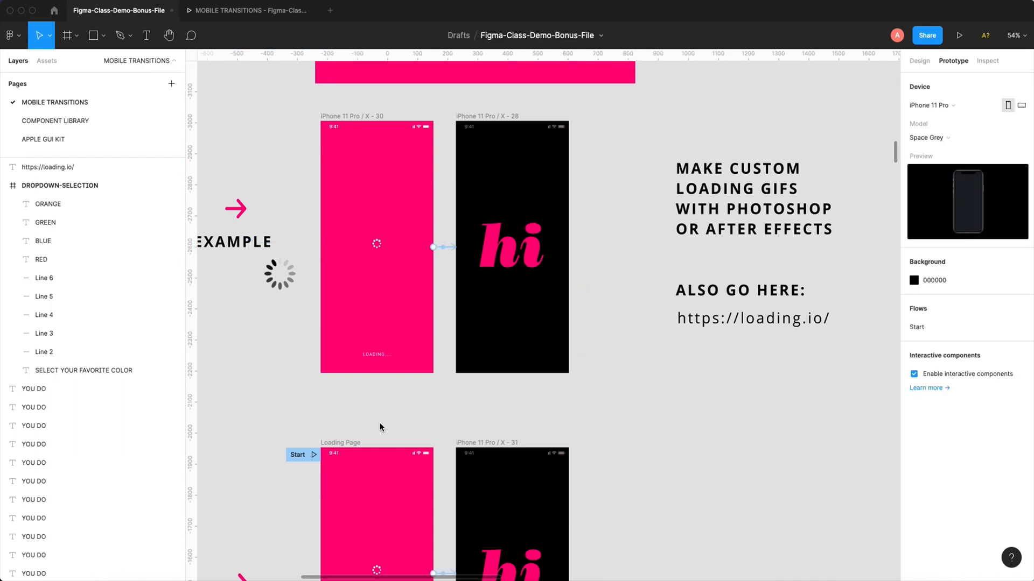
Step: Replace the Loading Page's original spinner with the transparent GIF, centered in the frame and scaled to 82 × 82
scroll(396, 337, "down", 4)
left_click(383, 472)
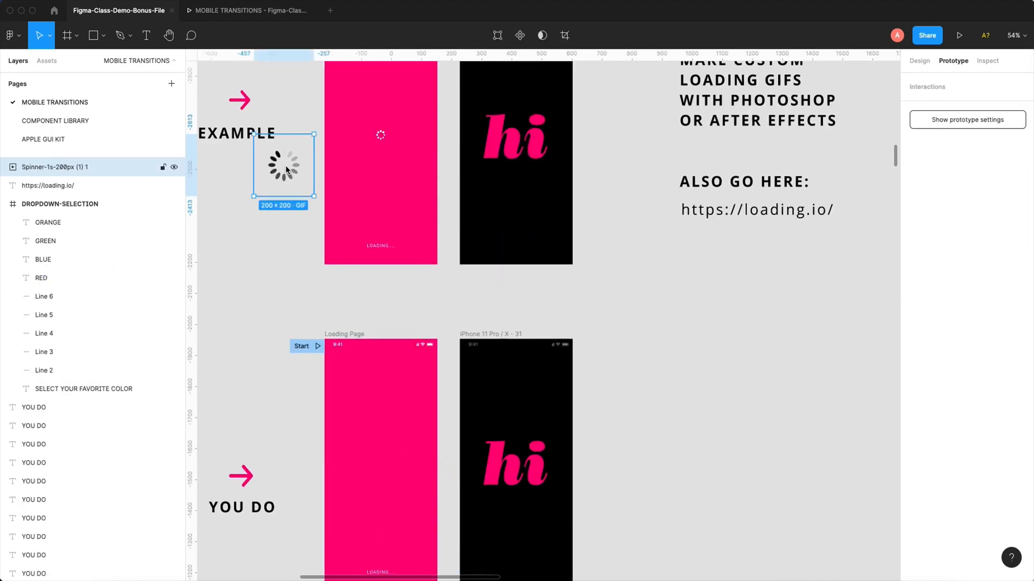
left_click_drag(294, 176, 394, 475)
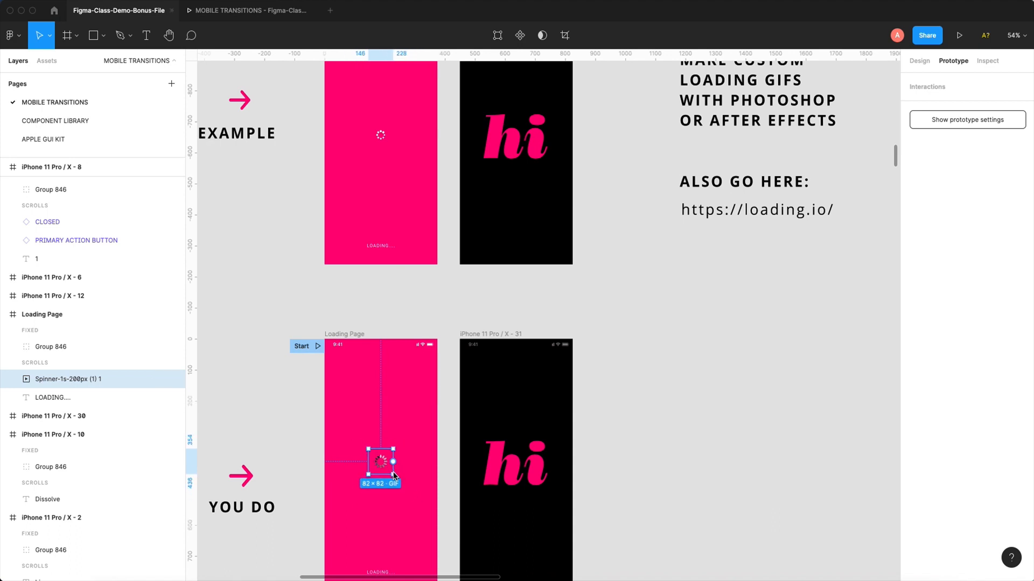
Step: Switch to the prototype presentation and restart it to preview the Loading Page with the custom spinner
scroll(387, 466, "down", 5)
left_click_drag(258, 166, 607, 542)
left_click(401, 144)
left_click(240, 12)
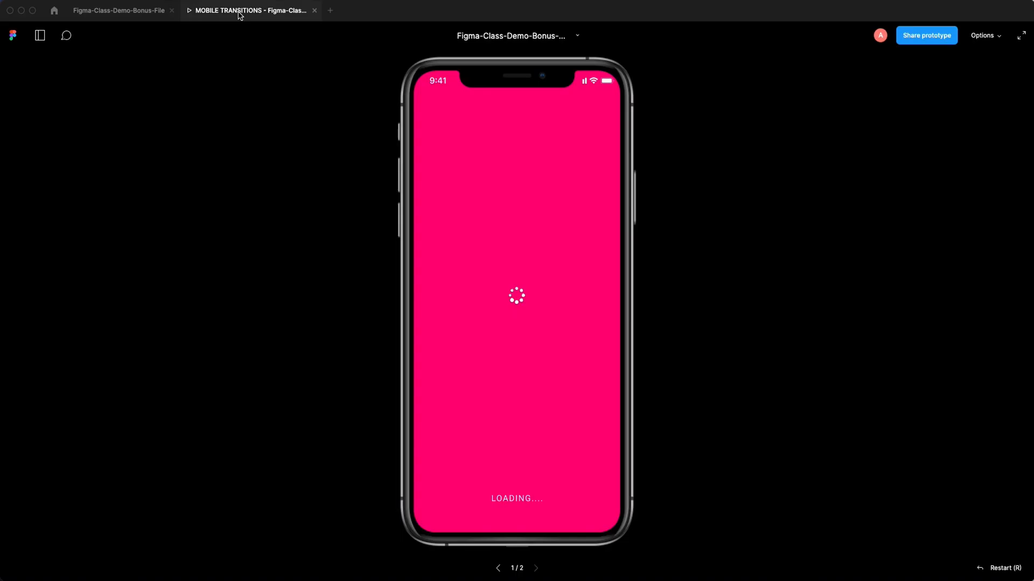
key("r")
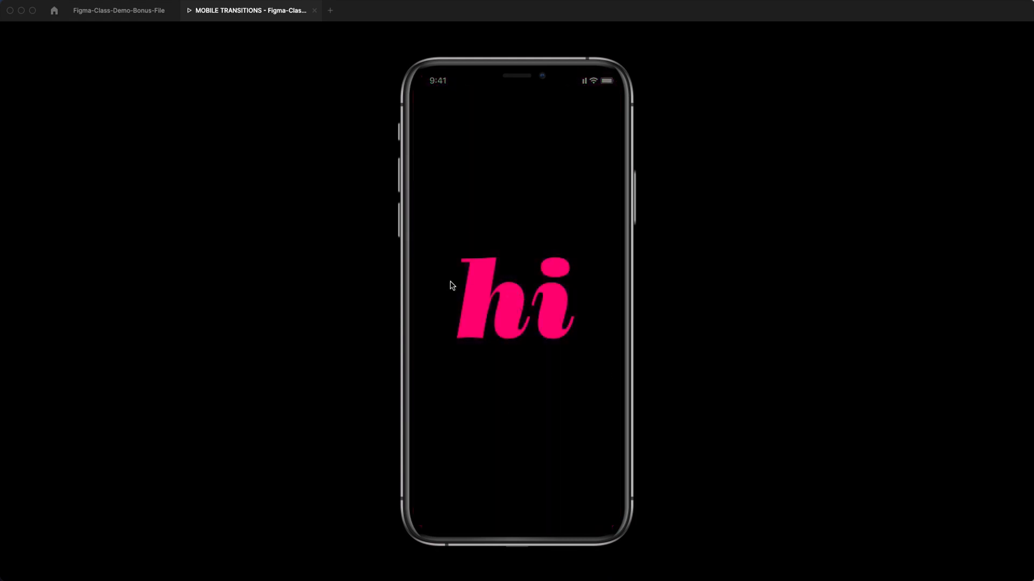
Step: Return to the design file and present the OPEN & CLOSE example starting from frame iPhone 11 Pro / X - 1
left_click(125, 11)
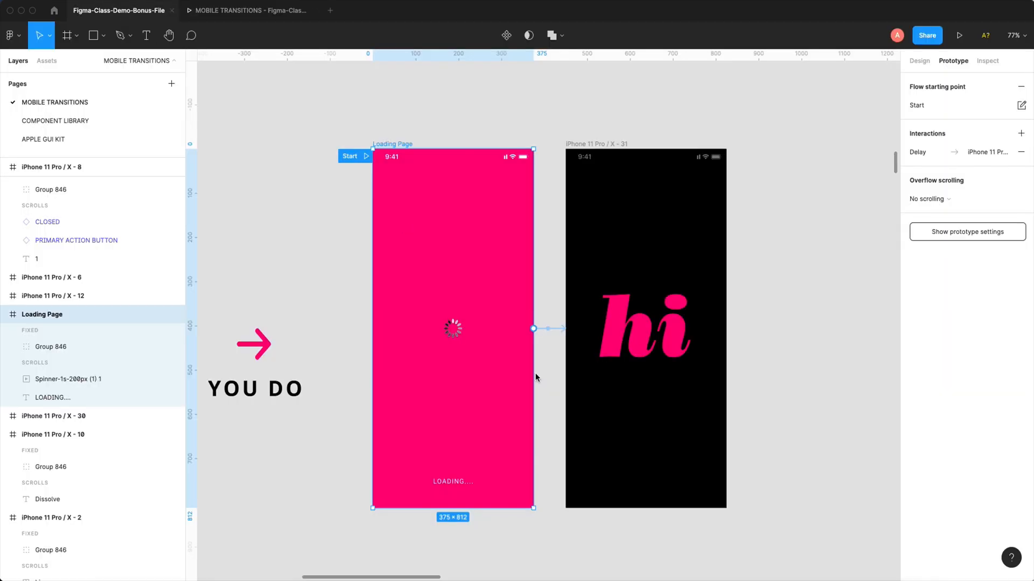
scroll(535, 373, "down", 3)
scroll(536, 373, "down", 5)
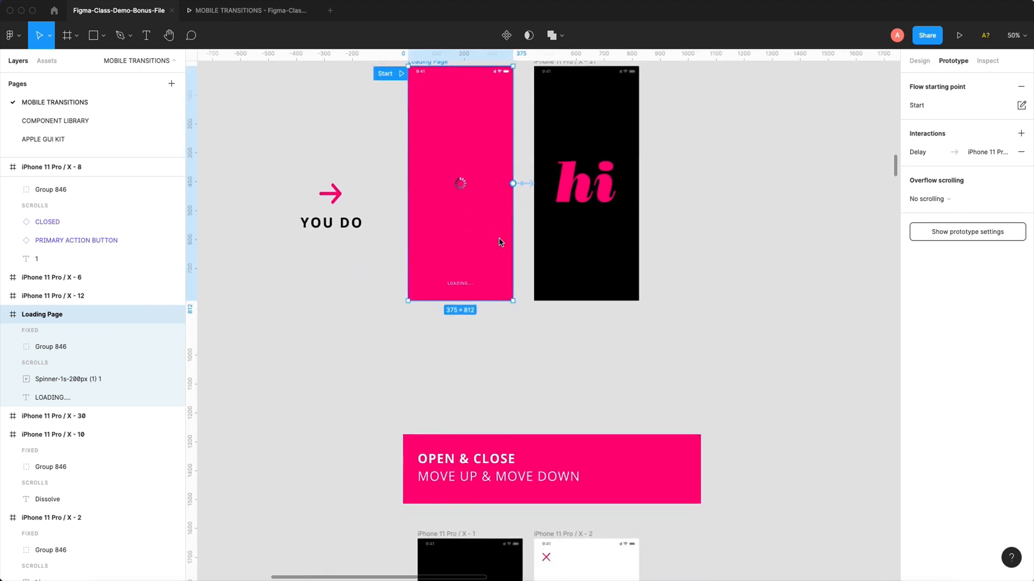
scroll(499, 237, "down", 3)
scroll(506, 247, "down", 2)
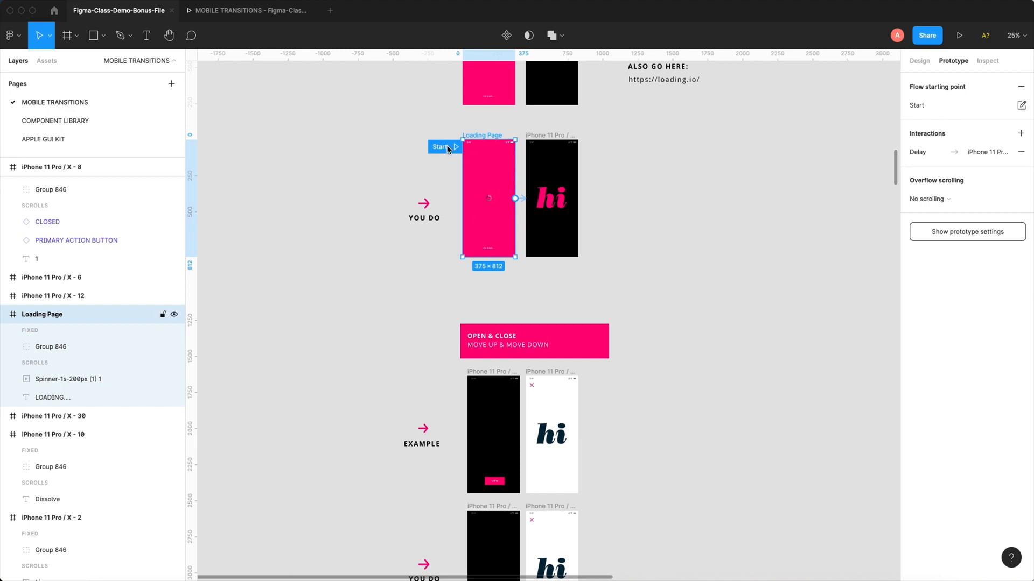
left_click_drag(444, 179, 450, 386)
left_click_drag(406, 349, 666, 529)
scroll(580, 513, "left", 3)
left_click(412, 121)
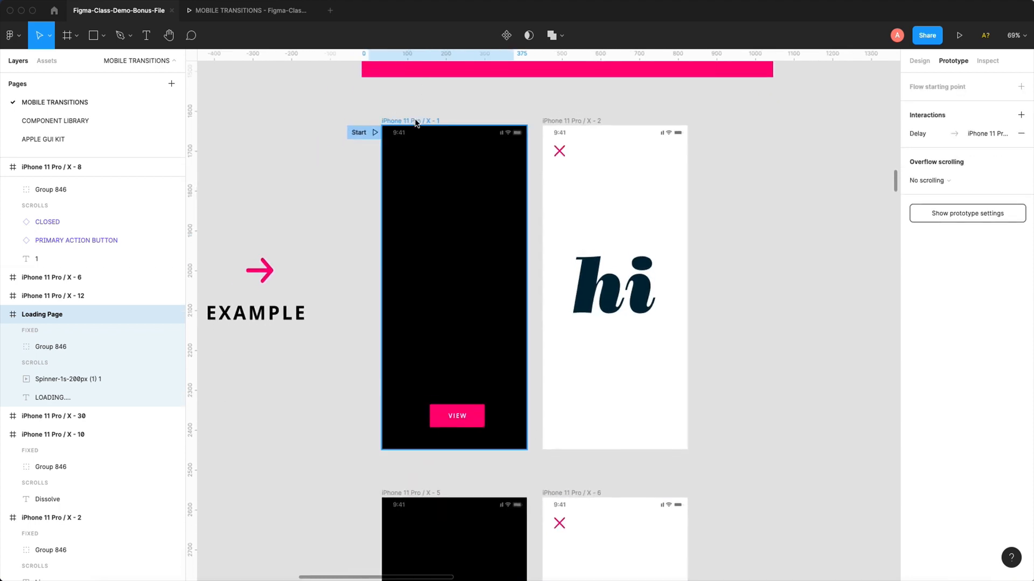
left_click(960, 36)
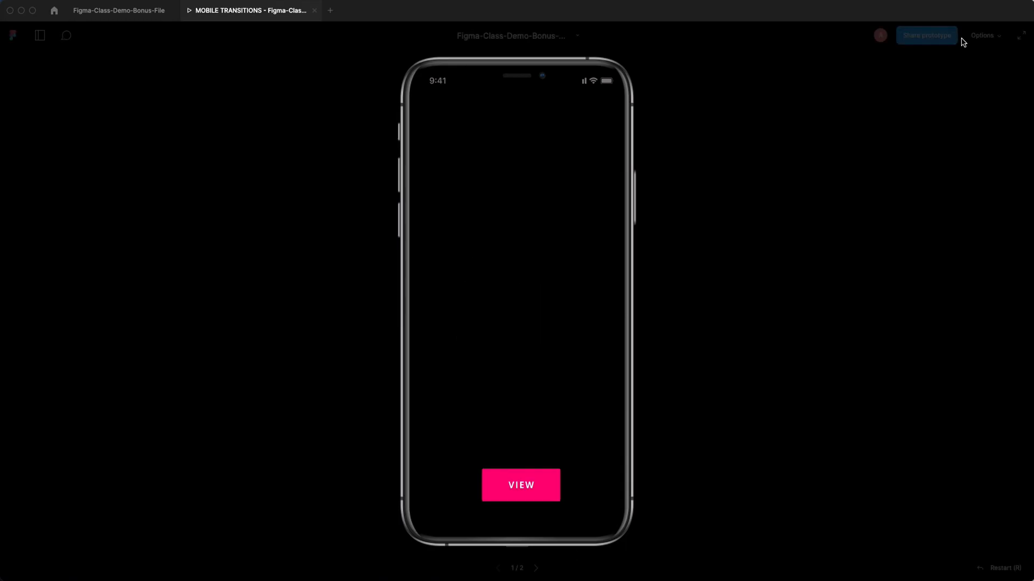
Step: Play the example's transitions by opening the hi screen with VIEW and closing it with the X, twice
left_click(528, 487)
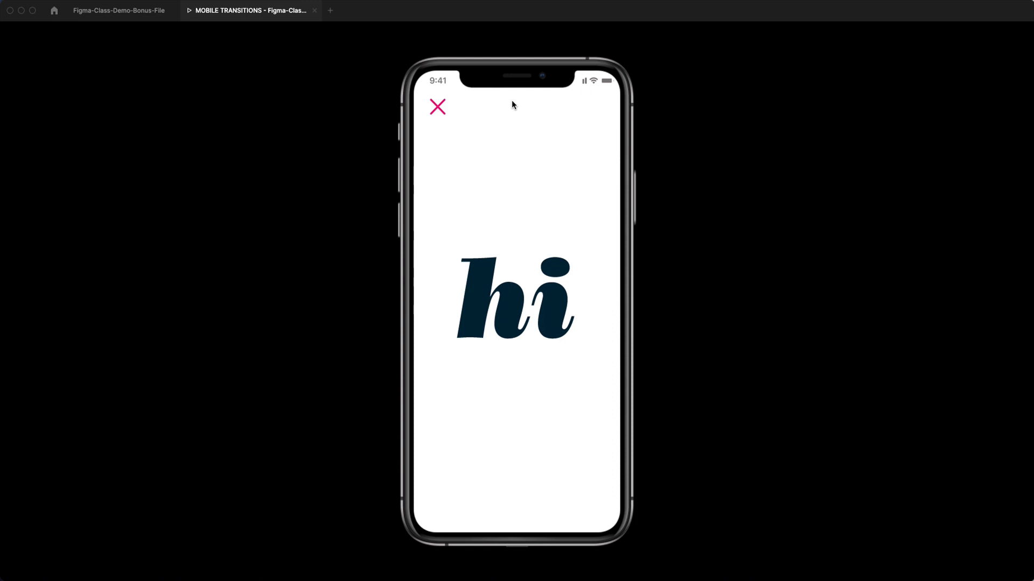
left_click(438, 106)
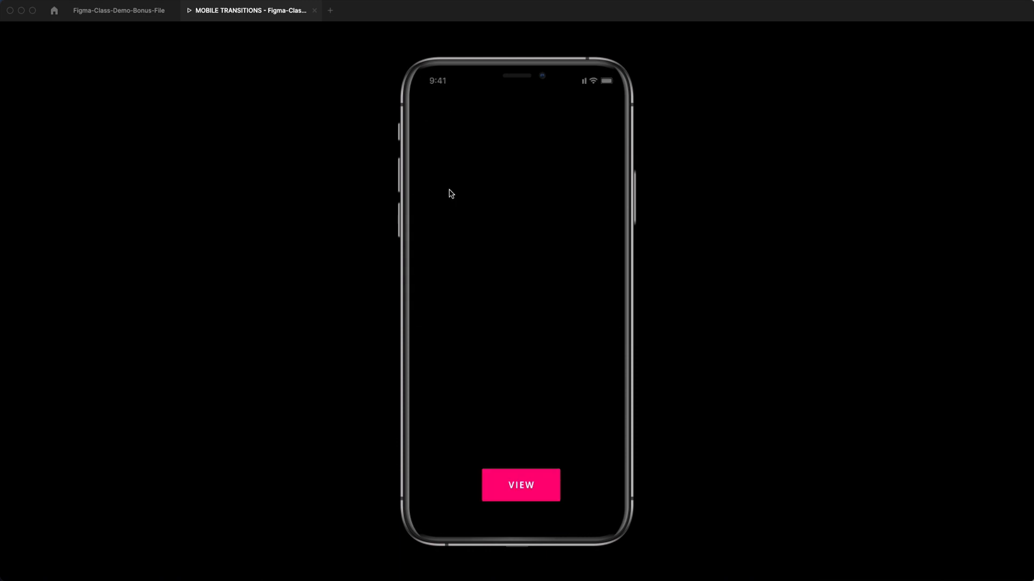
left_click(521, 484)
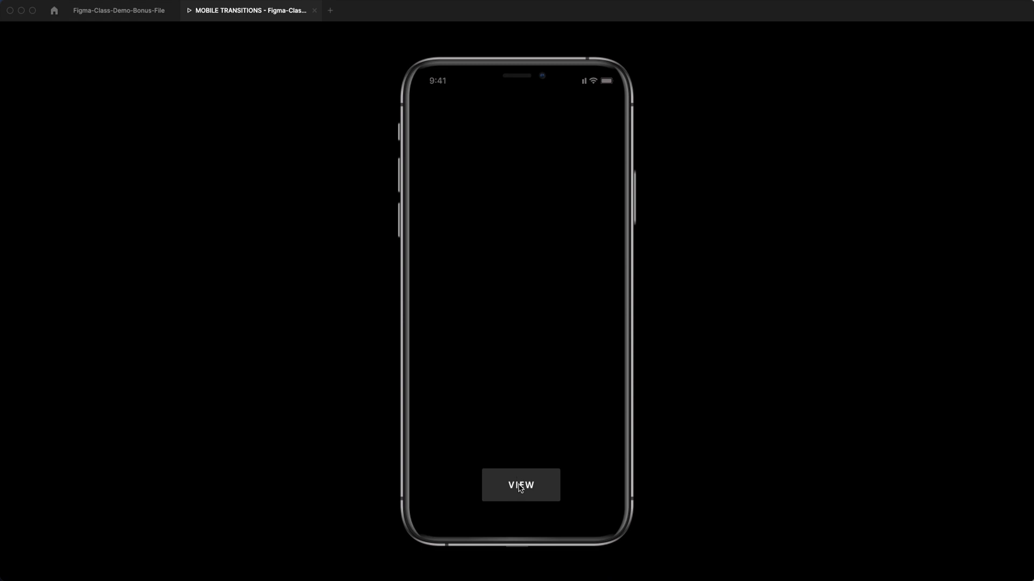
left_click(519, 484)
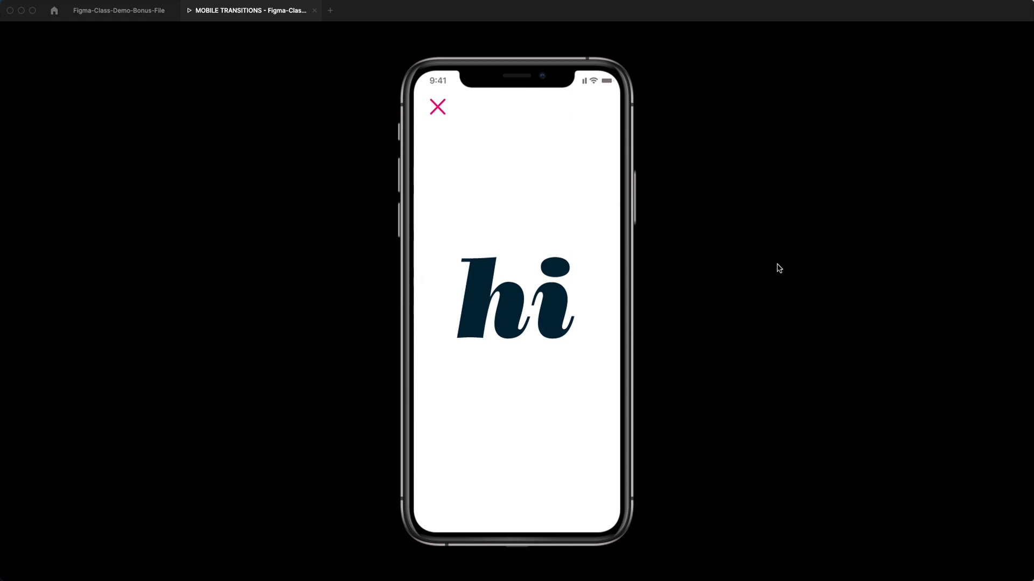
left_click(437, 107)
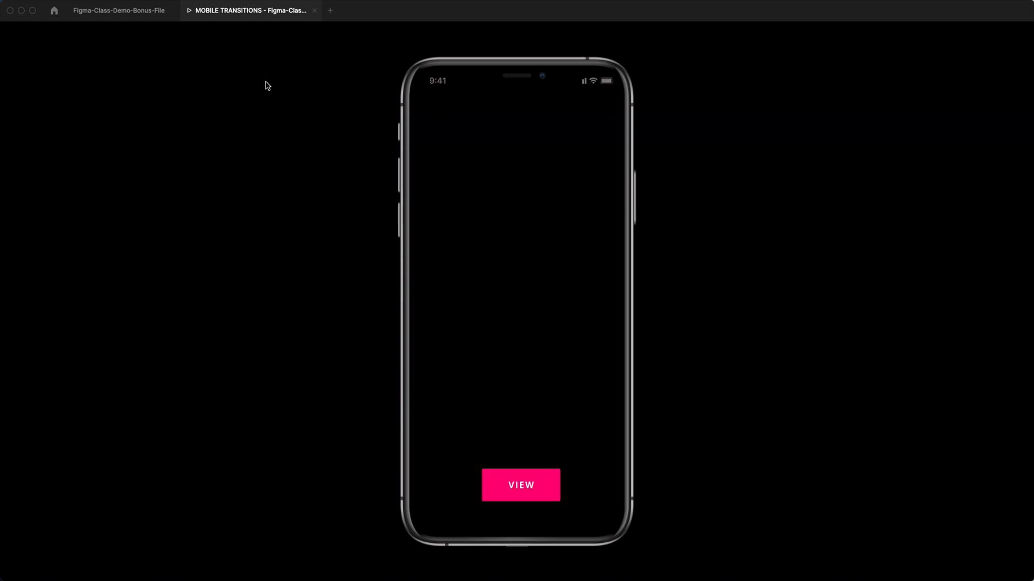
Step: In the OPEN & CLOSE YOU DO exercise, link the VIEW button on iPhone 11 Pro / X - 5 to frame iPhone 11 Pro / X - 6
left_click(150, 12)
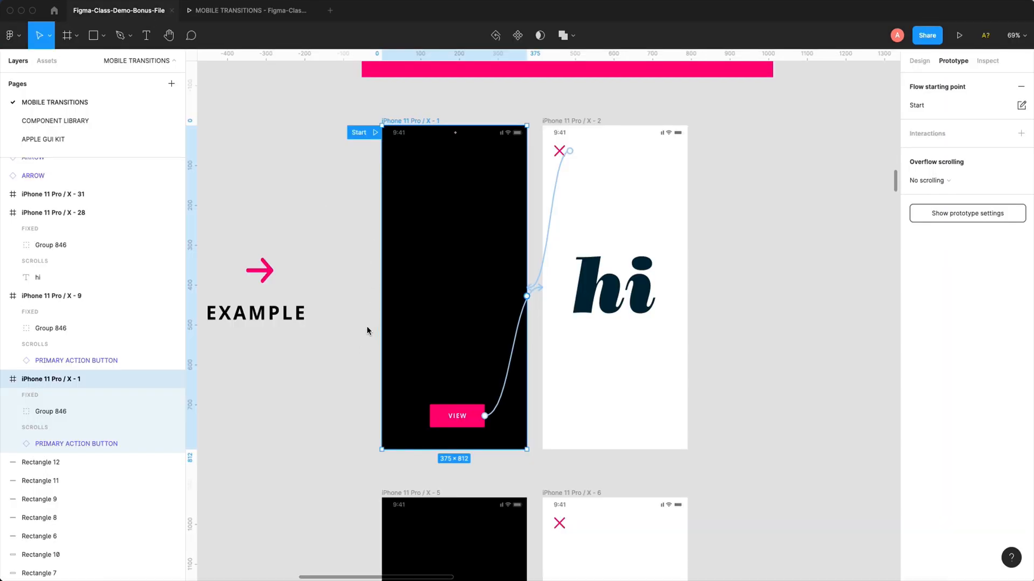
scroll(358, 284, "down", 2)
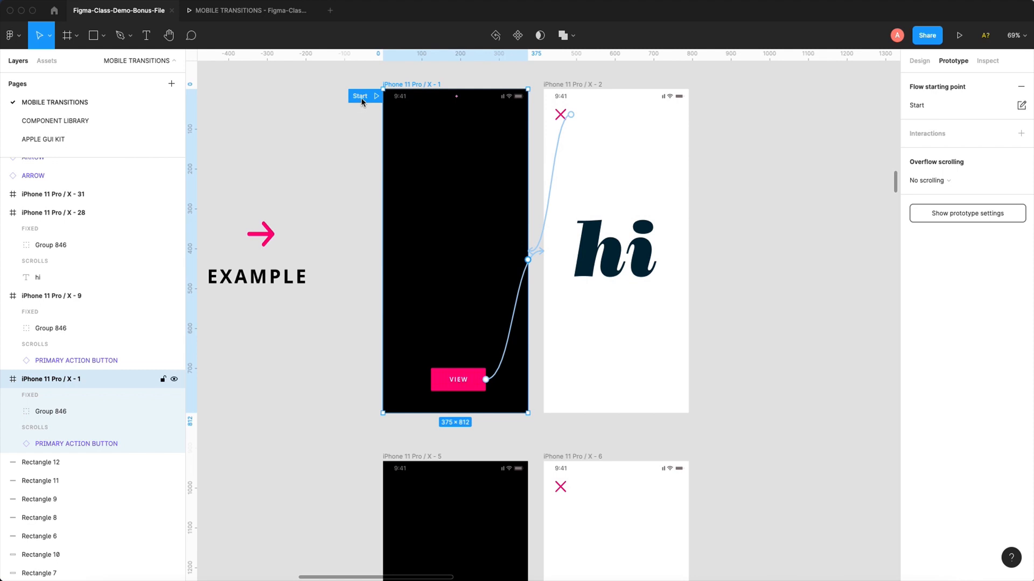
left_click_drag(360, 98, 388, 157)
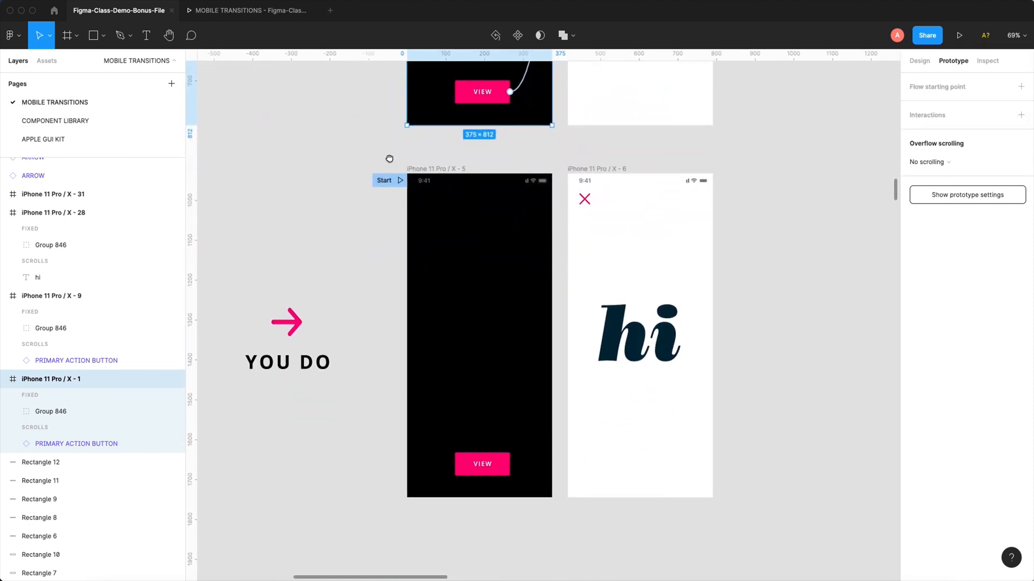
left_click(490, 472)
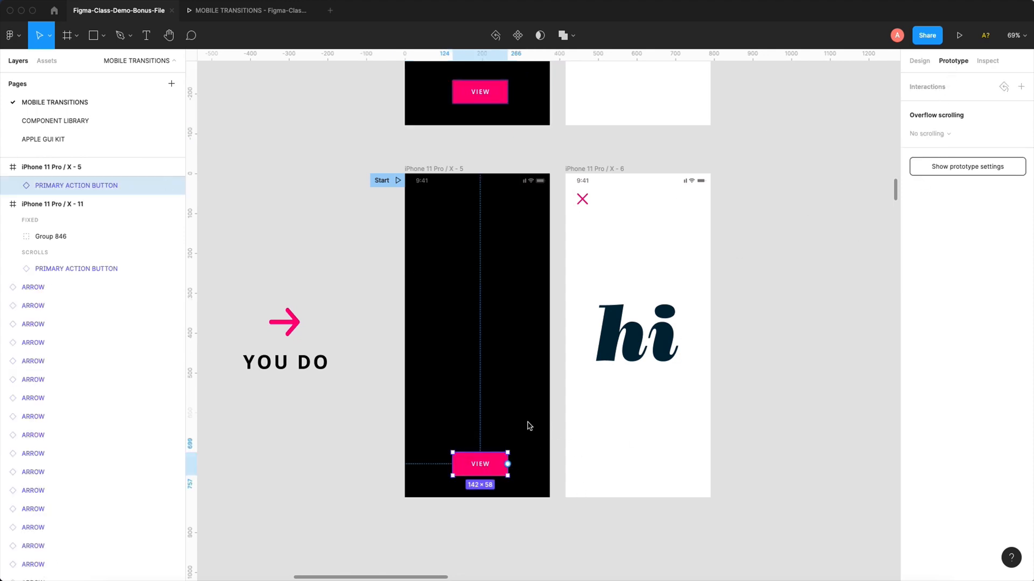
left_click_drag(507, 464, 629, 342)
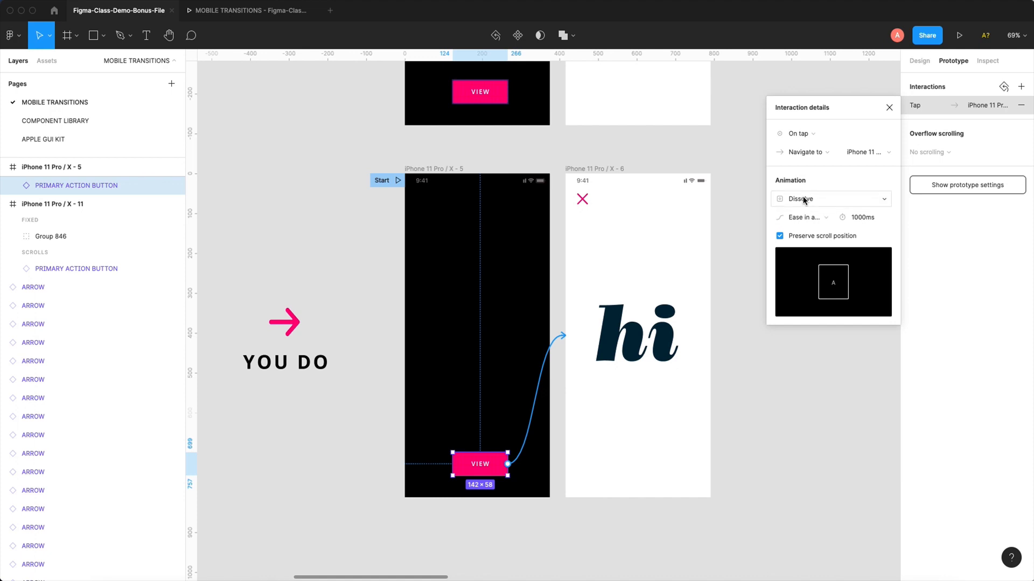
Step: Set the VIEW button's transition animation to Move in with the upward direction
left_click(803, 200)
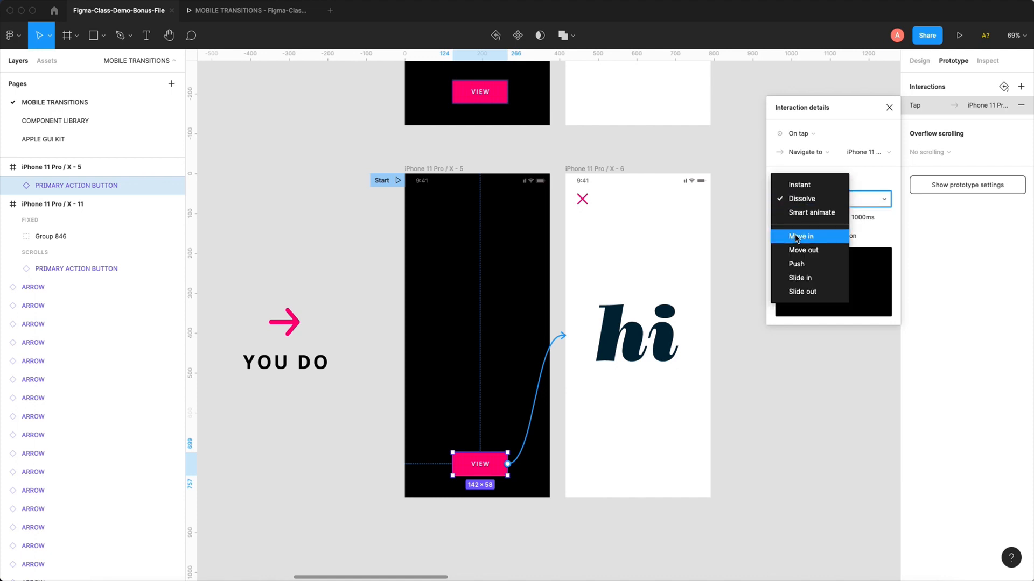
left_click(798, 237)
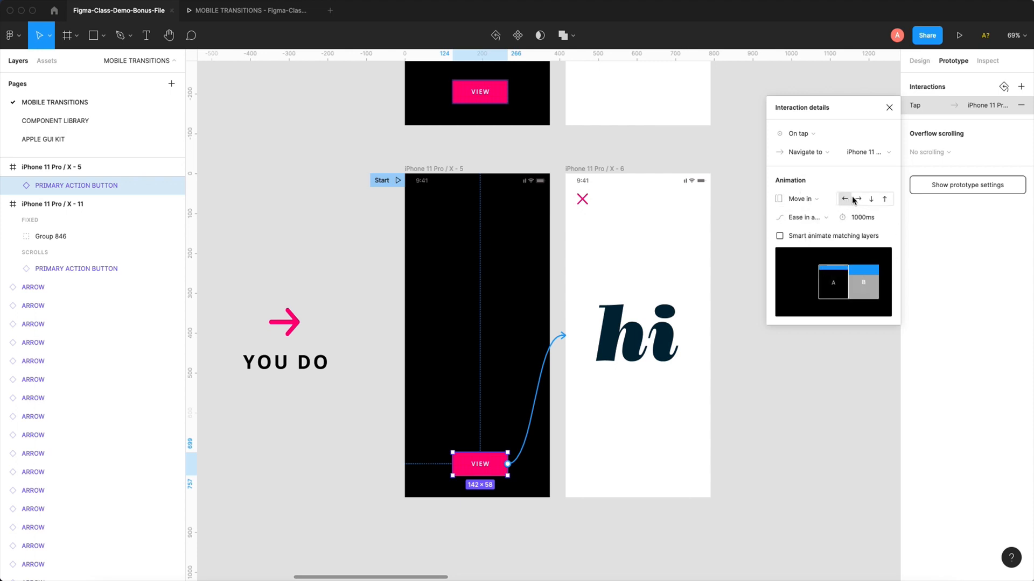
left_click(871, 199)
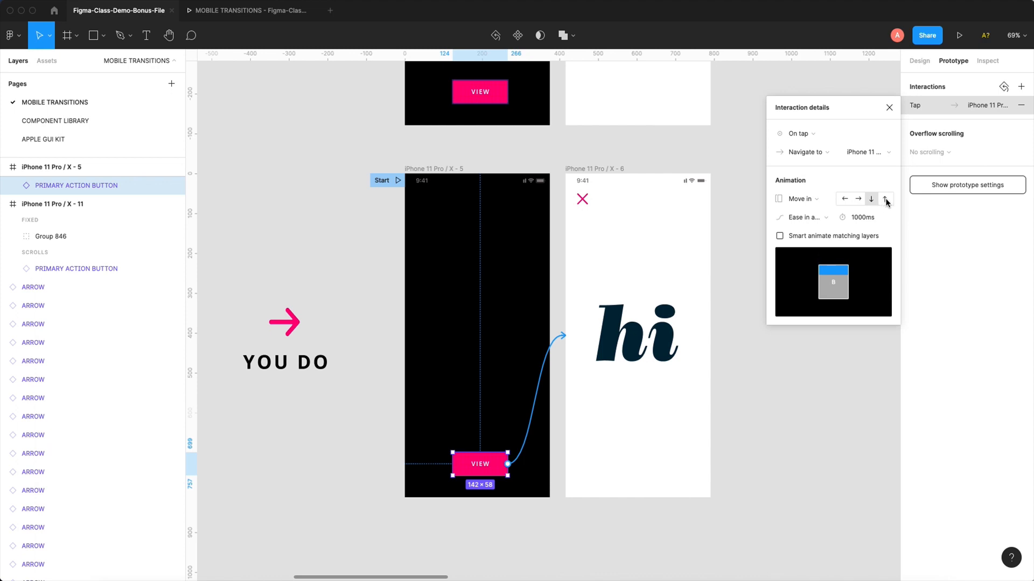
left_click(885, 199)
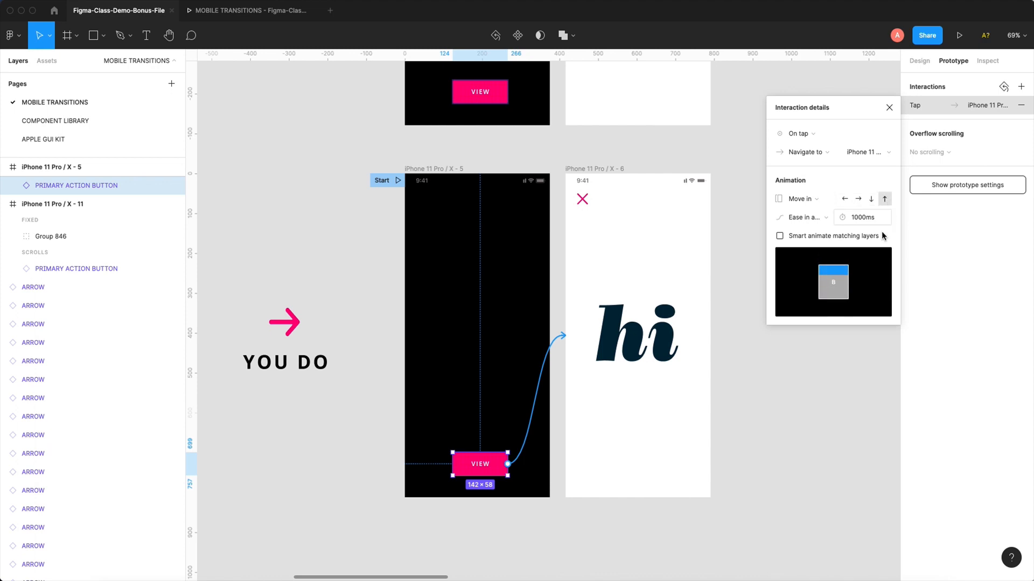
Step: Present frame iPhone 11 Pro / X - 5 and play the VIEW transition, restarting the prototype to play it again
left_click(435, 169)
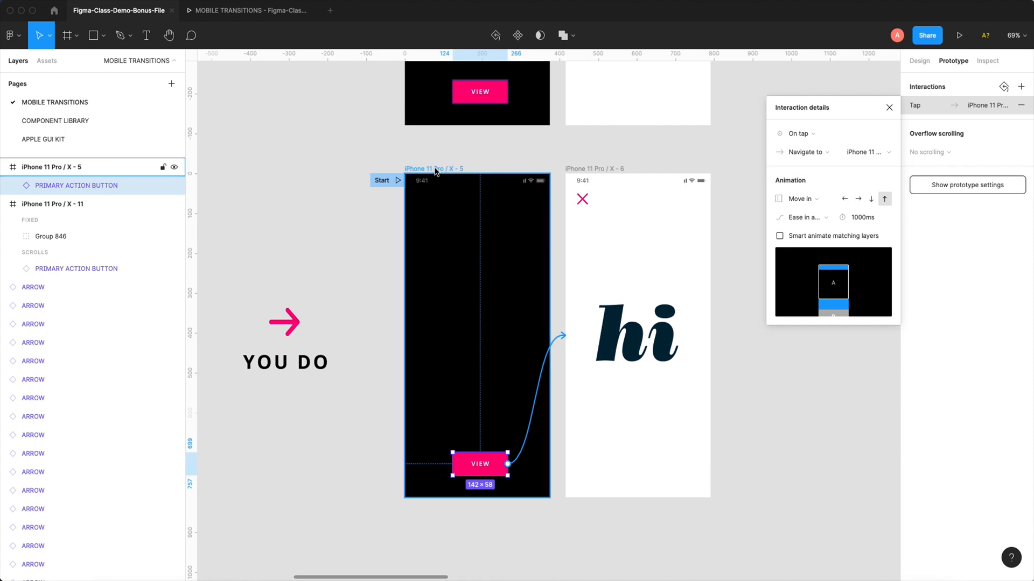
left_click(961, 36)
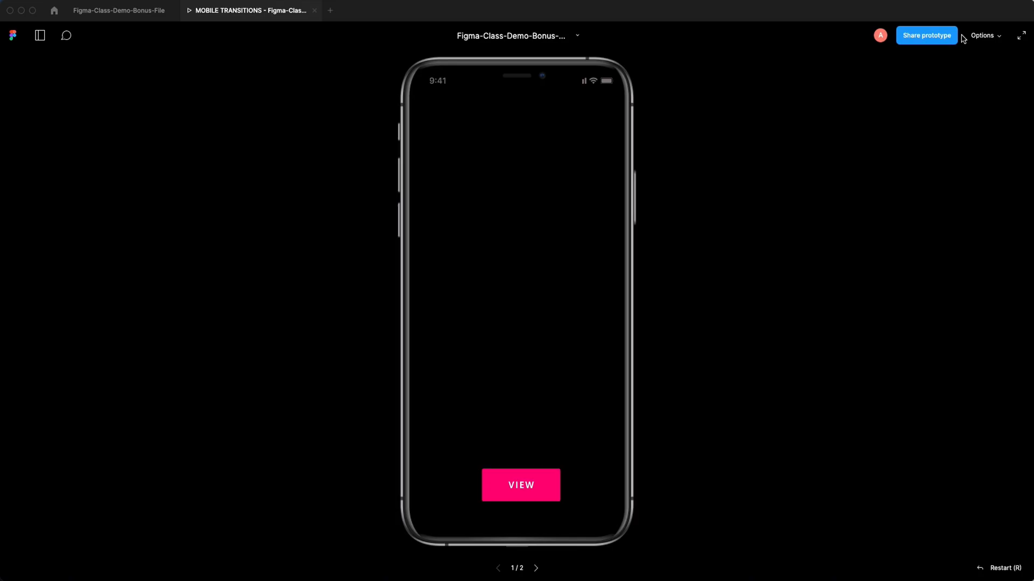
left_click(529, 480)
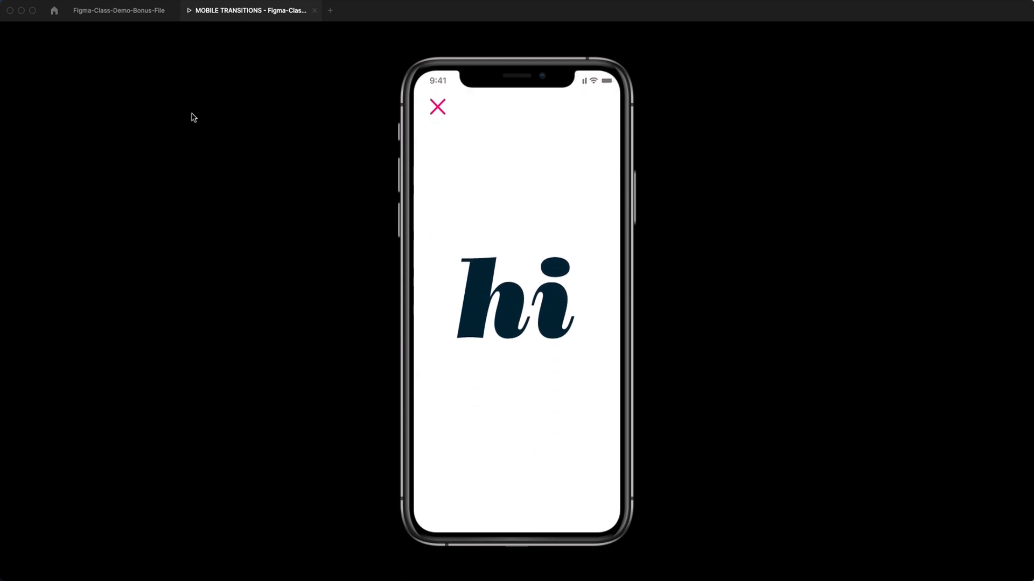
key("r")
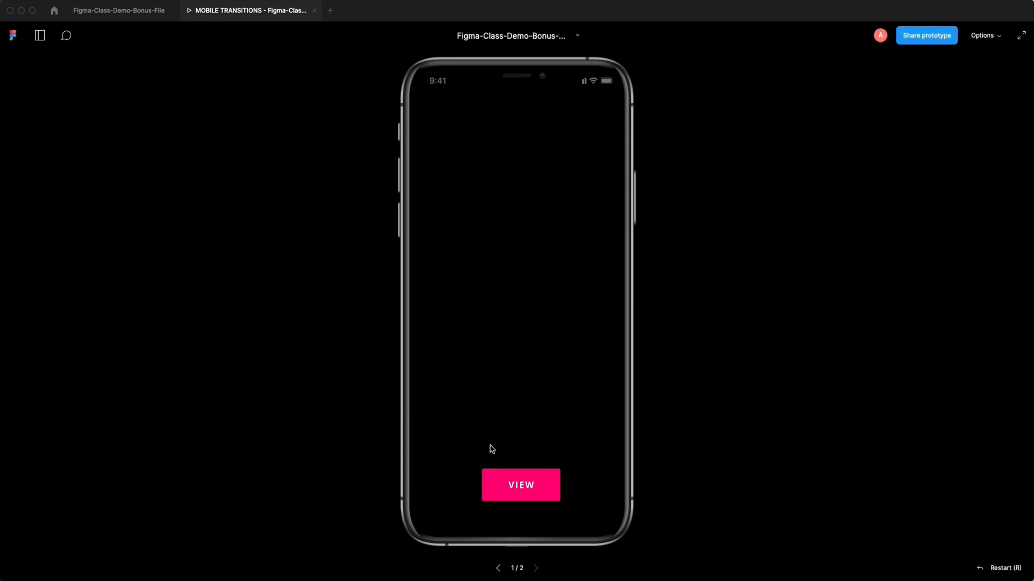
left_click(530, 494)
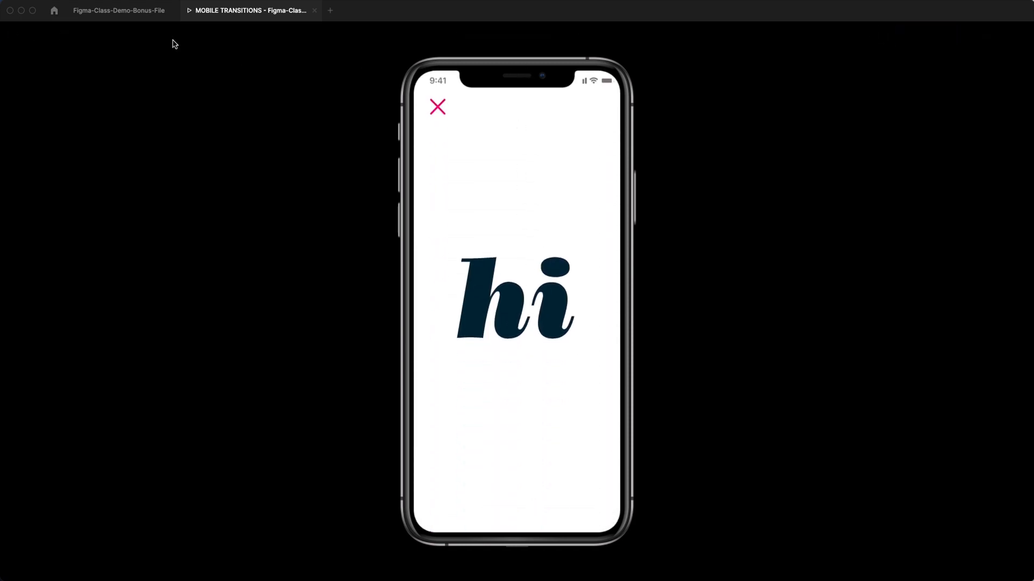
Step: Return to the design file and set the VIEW button's transition duration to 200 ms
left_click(130, 13)
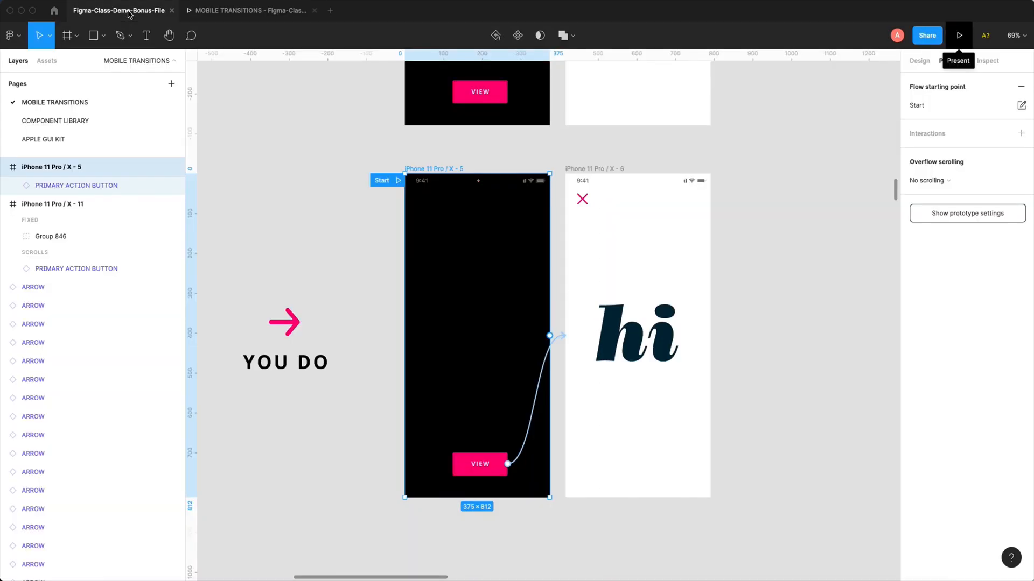
left_click(538, 393)
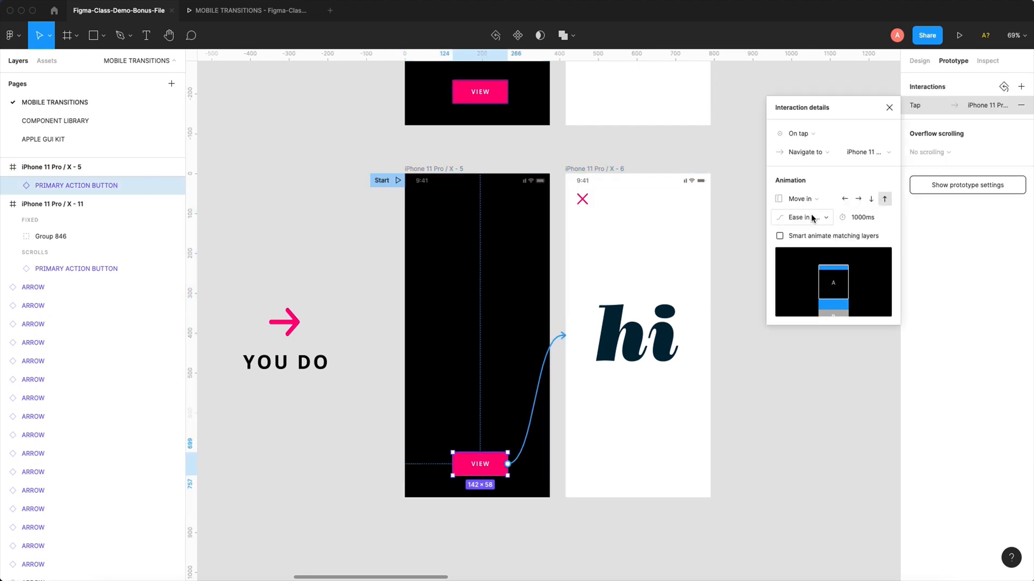
left_click(858, 223)
left_click_drag(858, 223, 840, 216)
type("2")
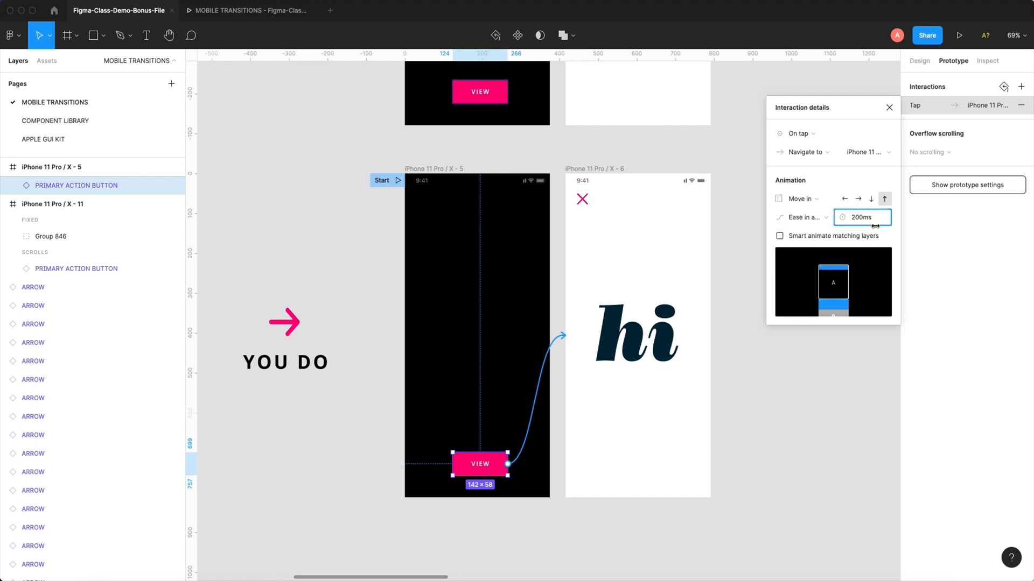
left_click(697, 145)
Step: Restart the prototype presentation and play the VIEW transition with the shortened duration
left_click(248, 10)
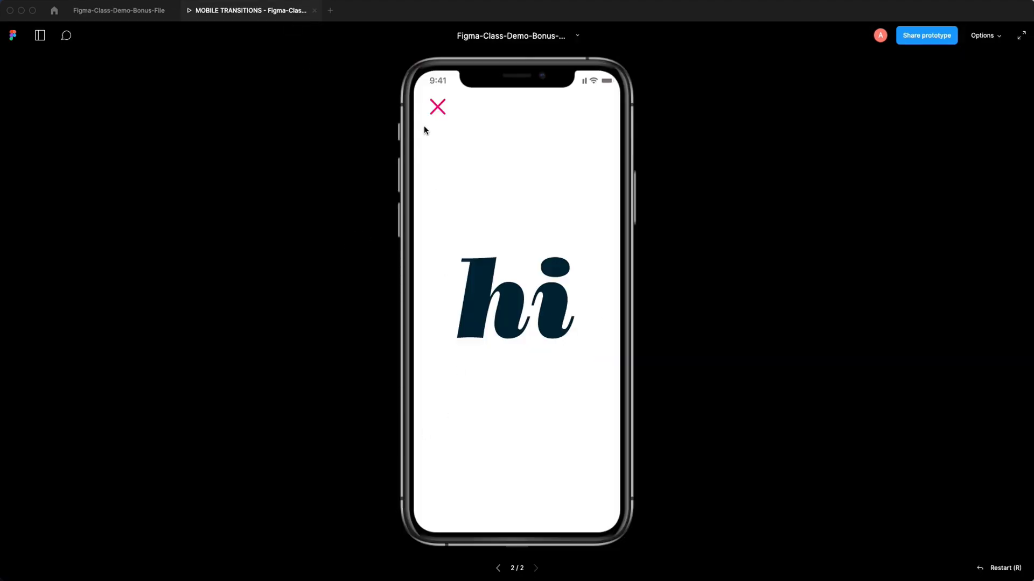
key("r")
left_click(536, 490)
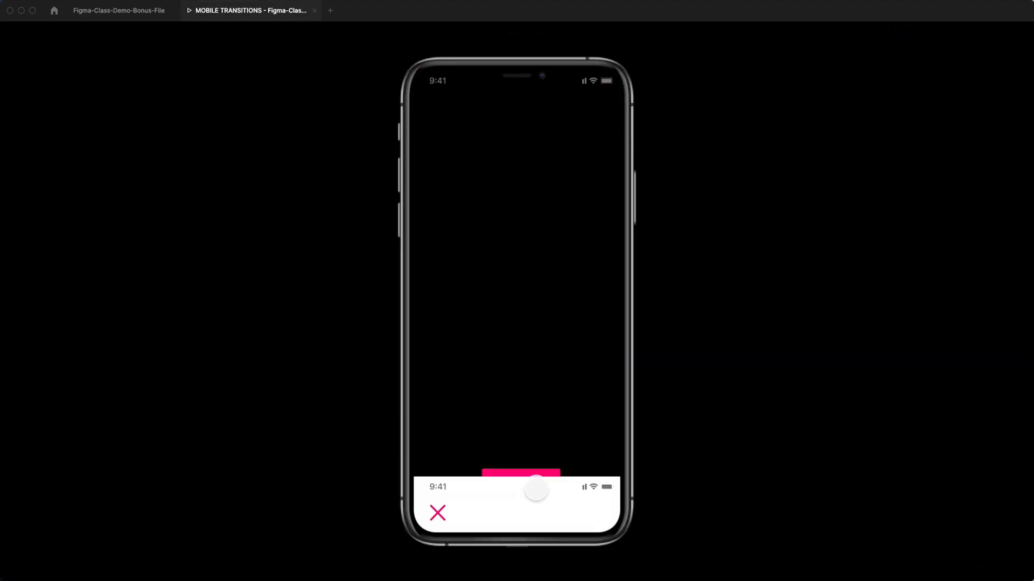
Step: Go back to the design file and set the VIEW button's transition duration to 300 ms
left_click(147, 12)
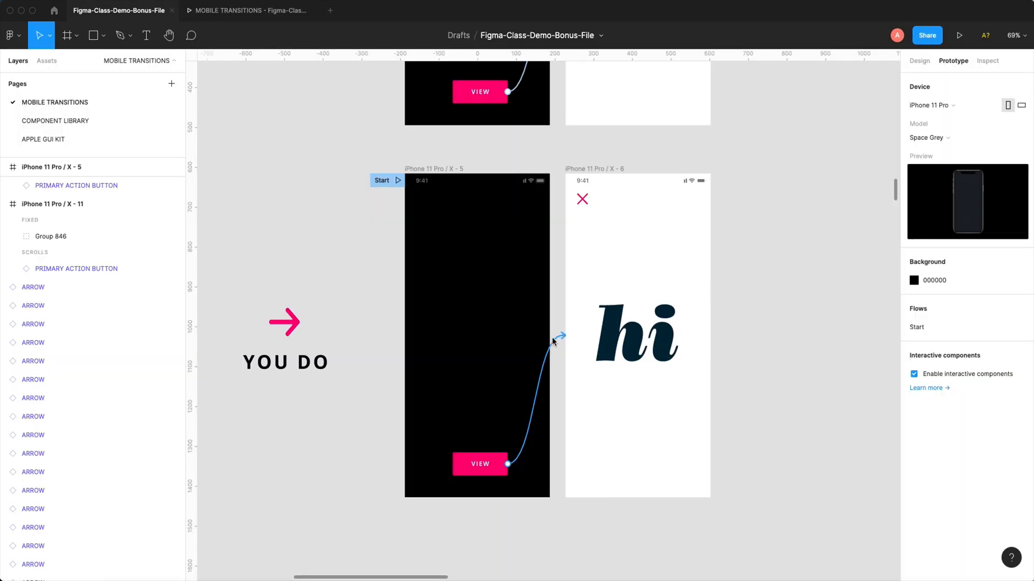
left_click(555, 344)
left_click(853, 217)
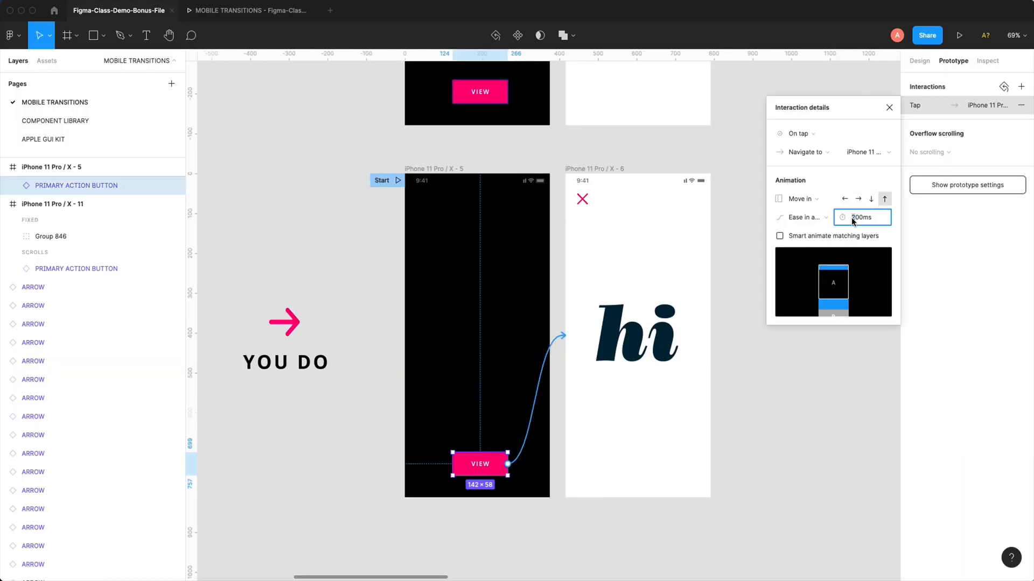
left_click(628, 144)
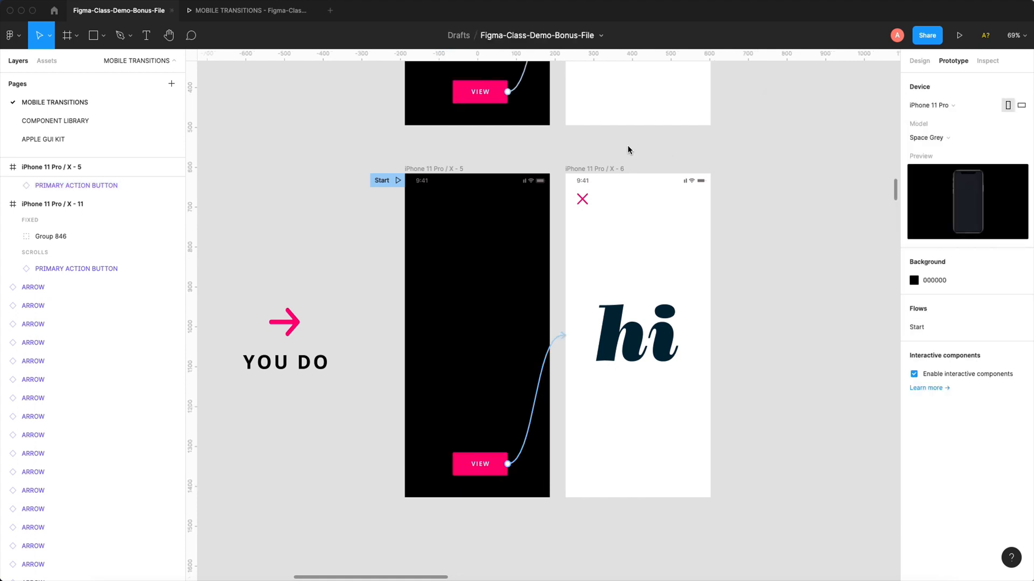
Step: Link the X close icon on iPhone 11 Pro / X - 6 back to iPhone 11 Pro / X - 5 with a downward Move in animation
left_click(583, 202)
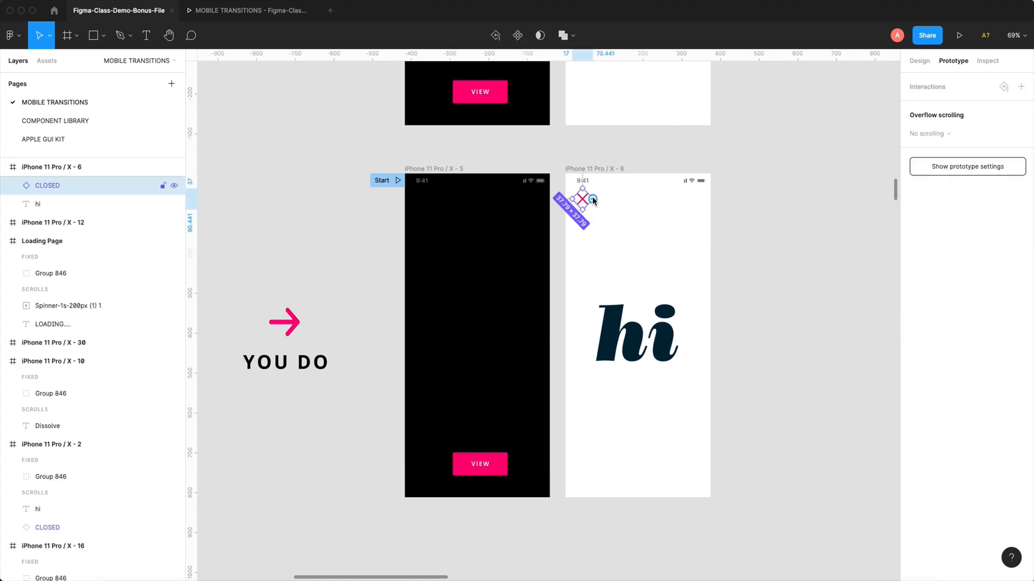
left_click_drag(593, 201, 515, 305)
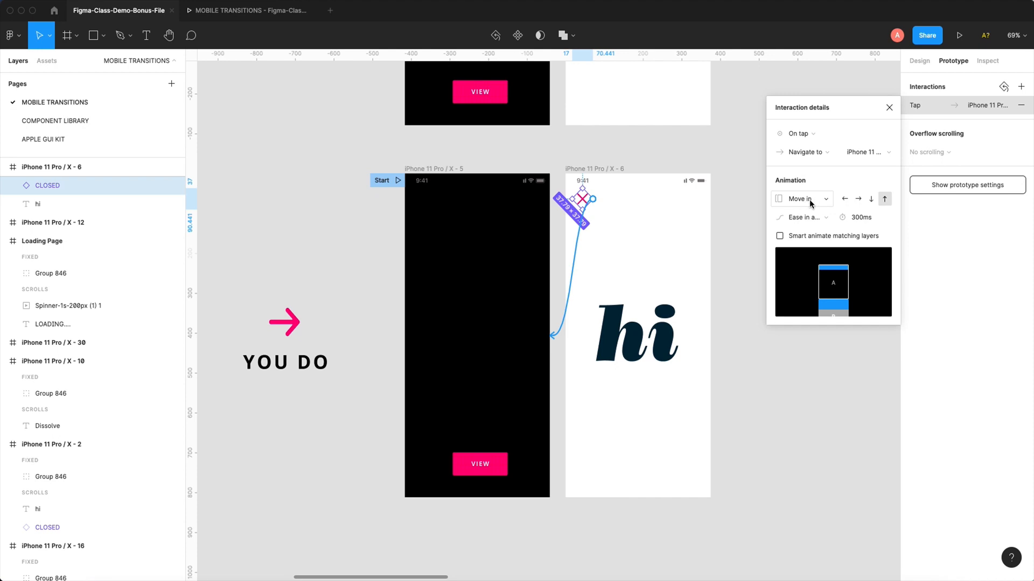
left_click(871, 199)
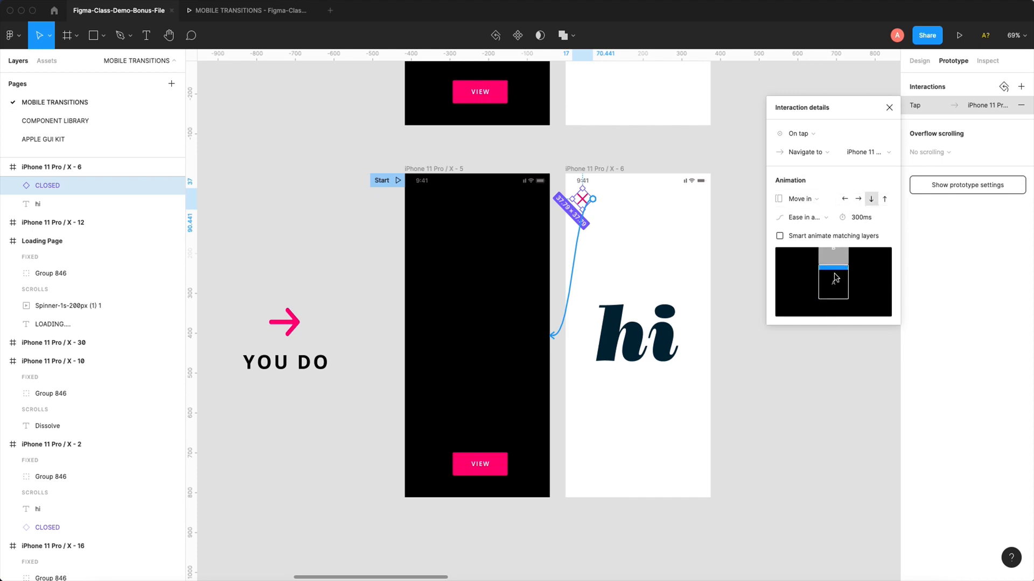
Step: Keep Move in as the animation type for the X close icon's interaction
left_click(807, 201)
left_click(808, 201)
left_click(808, 202)
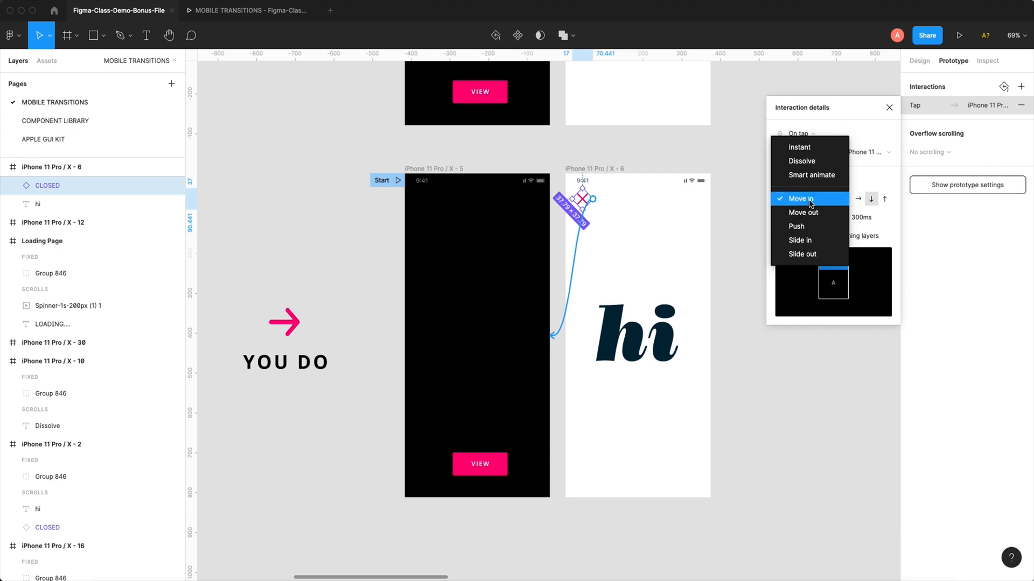
left_click(809, 201)
Step: Select iPhone 11 Pro / X - 5 and play its opening and closing transitions twice in the prototype presentation
left_click(434, 169)
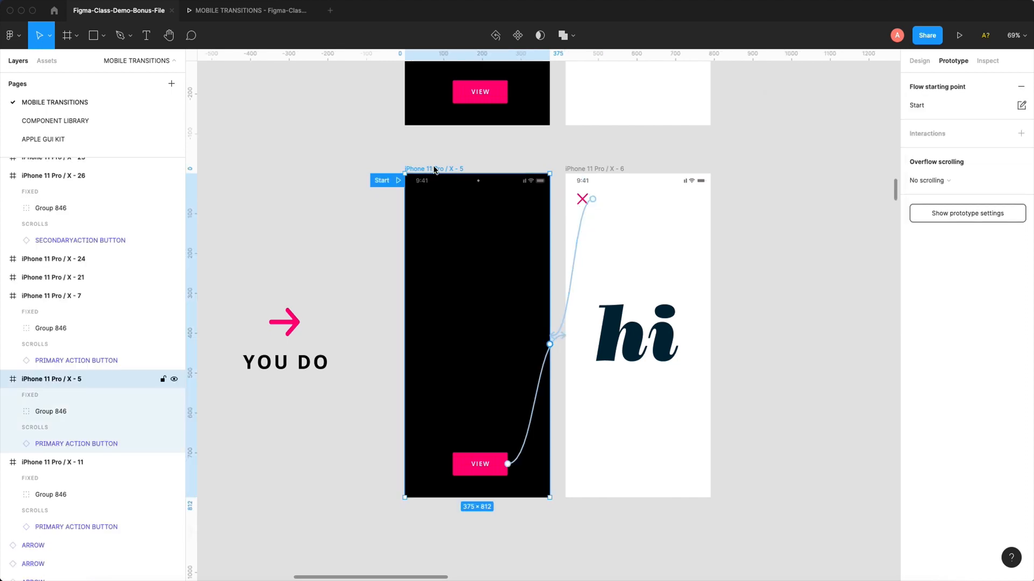
key("r")
left_click(250, 10)
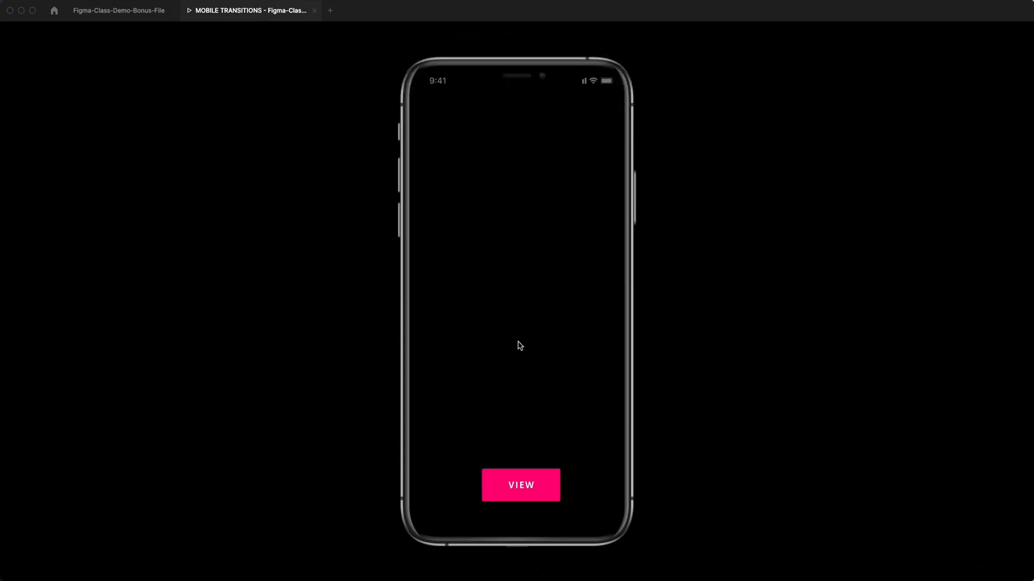
left_click(523, 493)
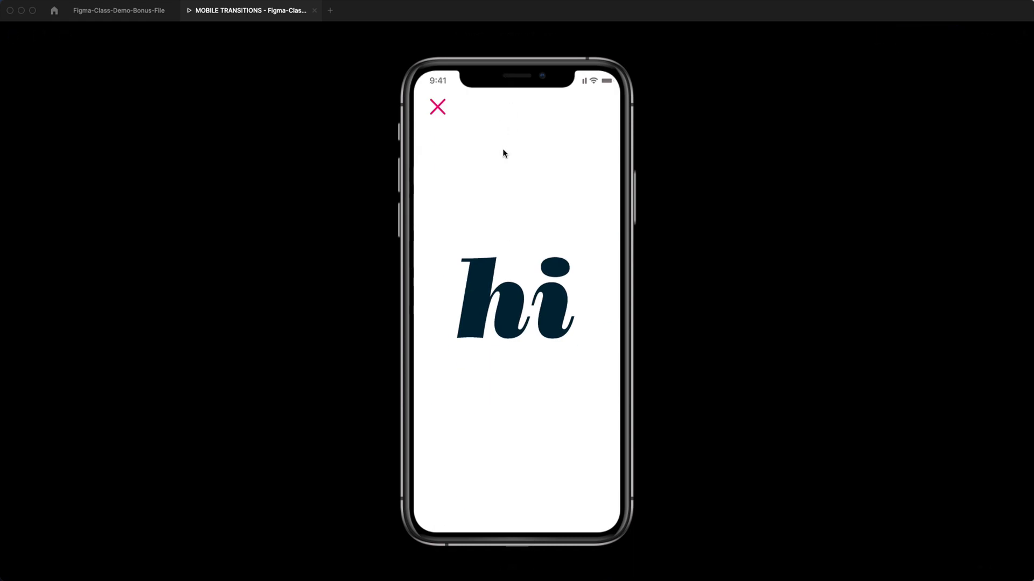
left_click(438, 110)
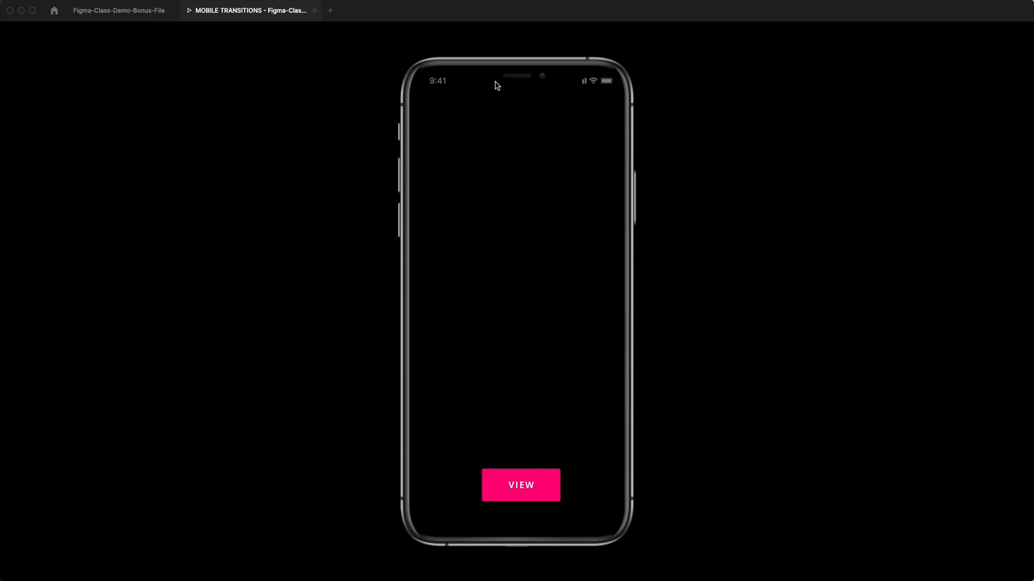
left_click(520, 490)
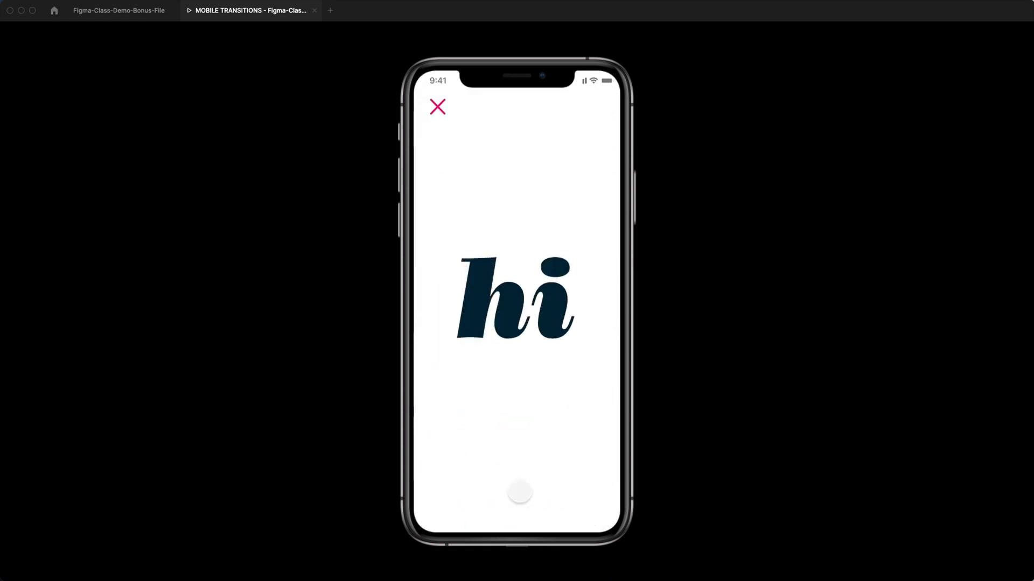
left_click(438, 109)
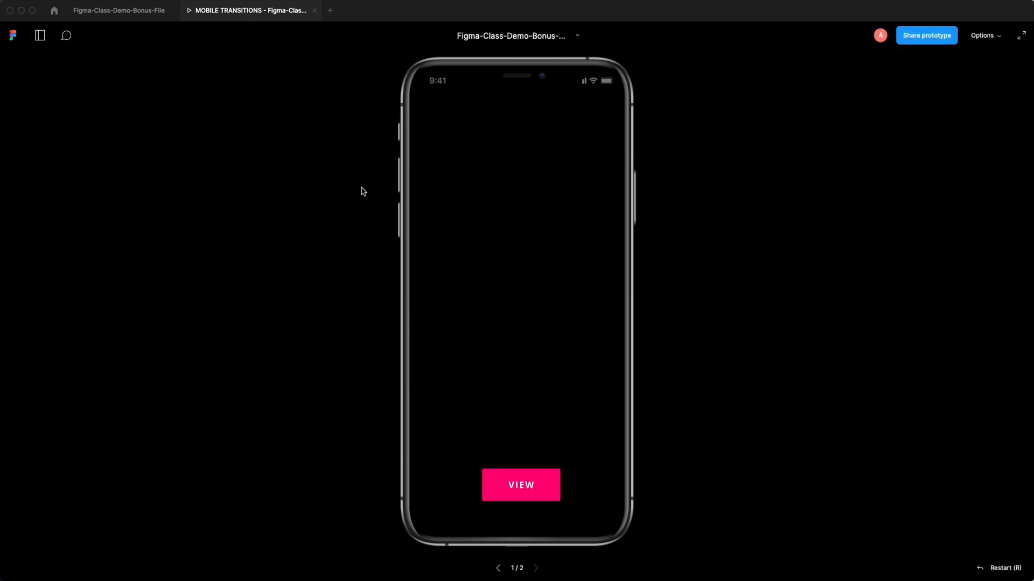
Step: Return to the design file and undo the stray edit, leaving nothing selected
left_click(139, 12)
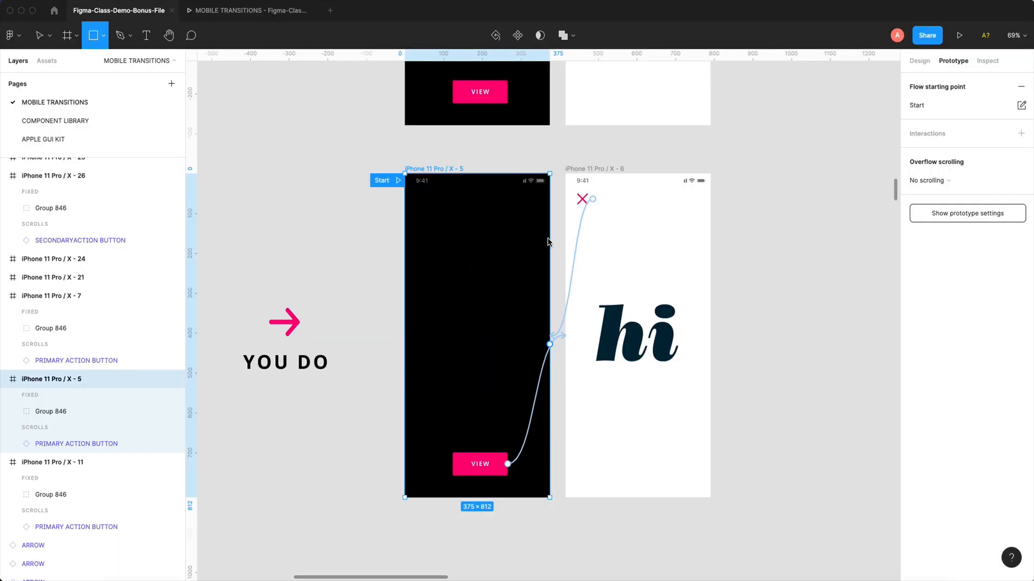
left_click(541, 388)
key("ctrl+z")
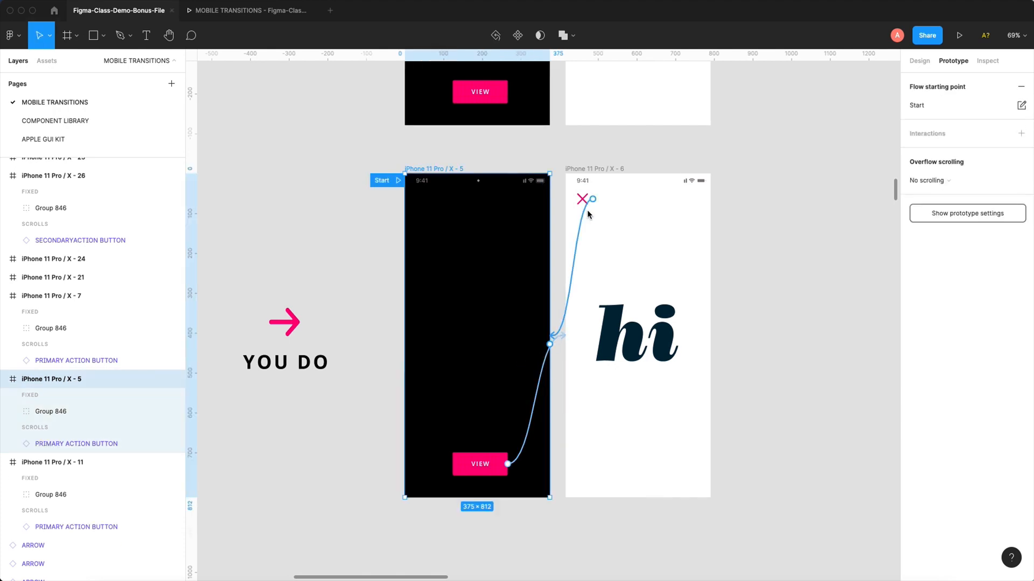
left_click(583, 214)
key("Escape")
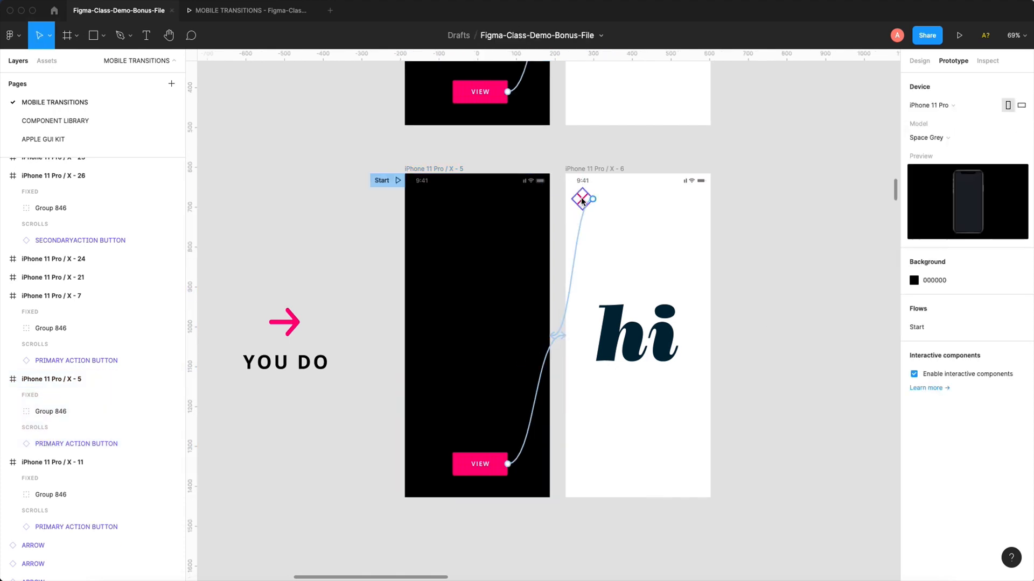
Step: Change the animation of the X close icon on iPhone 11 Pro / X - 6 to Move out
left_click(582, 202)
left_click(580, 225)
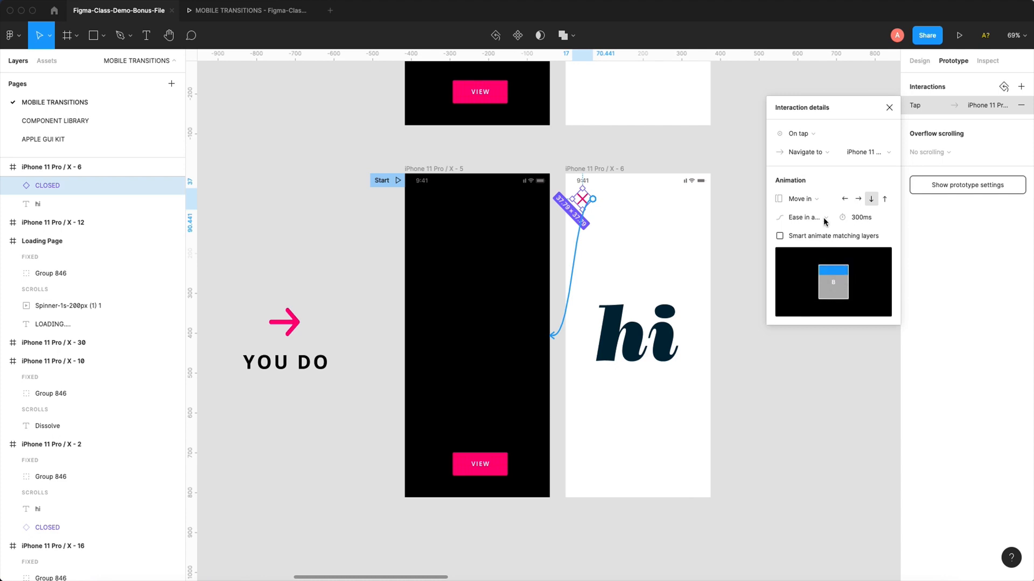
left_click(809, 199)
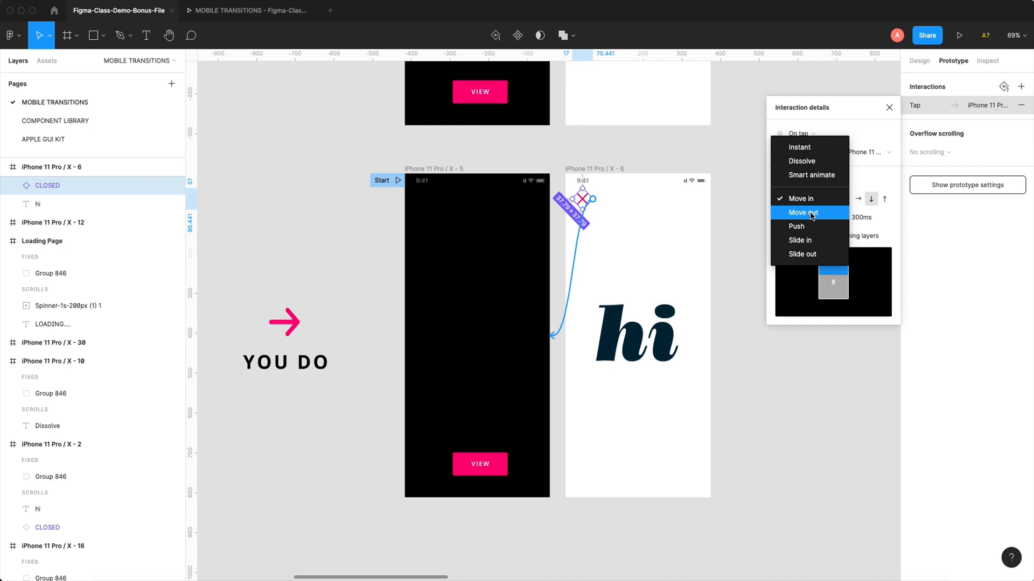
left_click(811, 214)
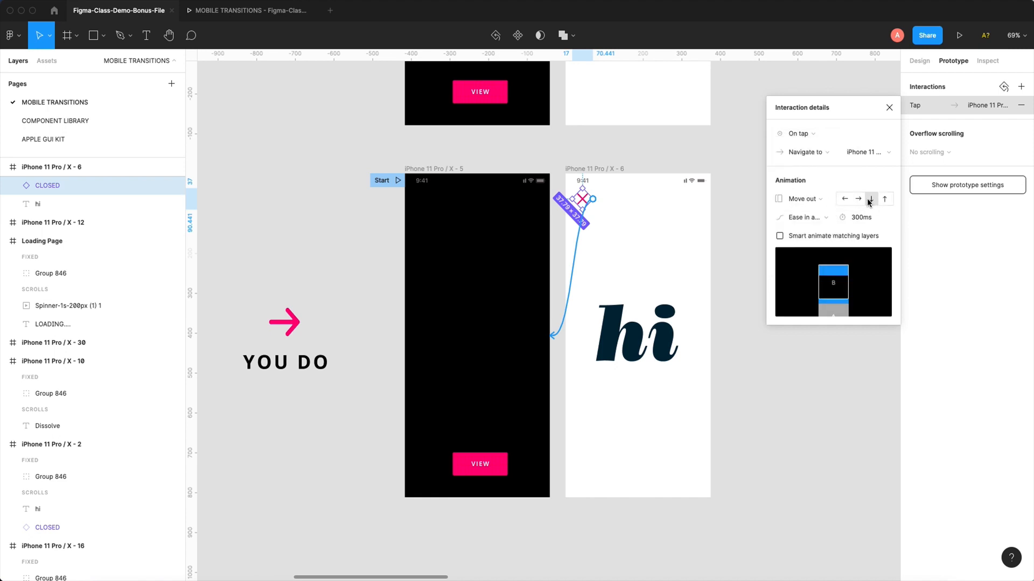
Step: Switch to the prototype presentation and play the VIEW opening and the Move out closing transition twice
left_click(242, 12)
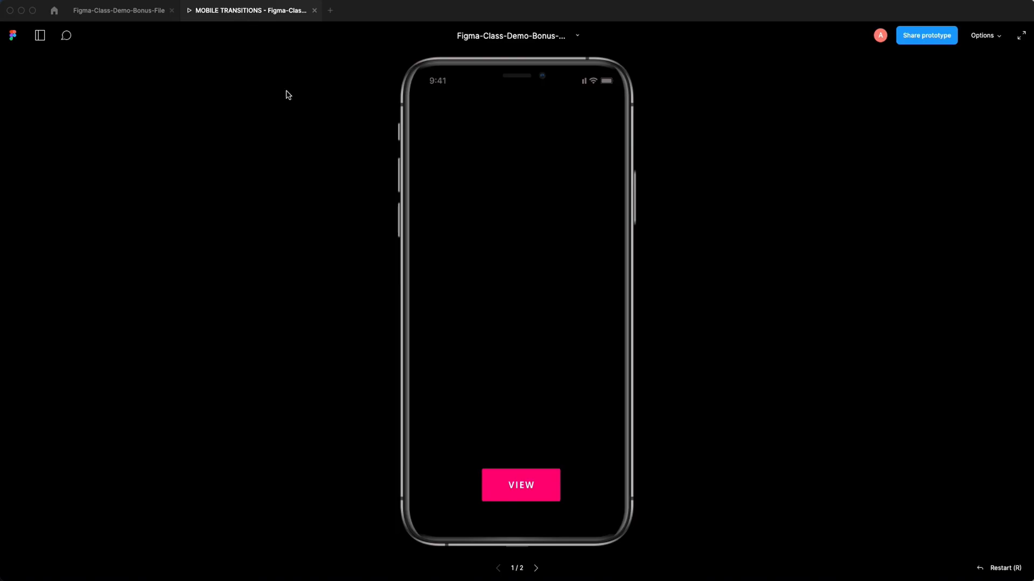
left_click(530, 491)
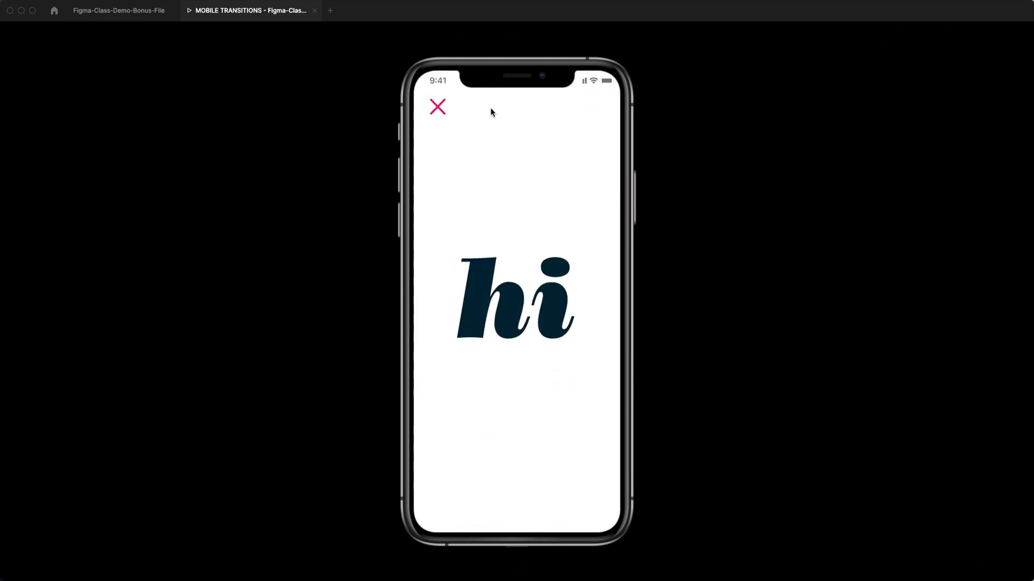
left_click(438, 109)
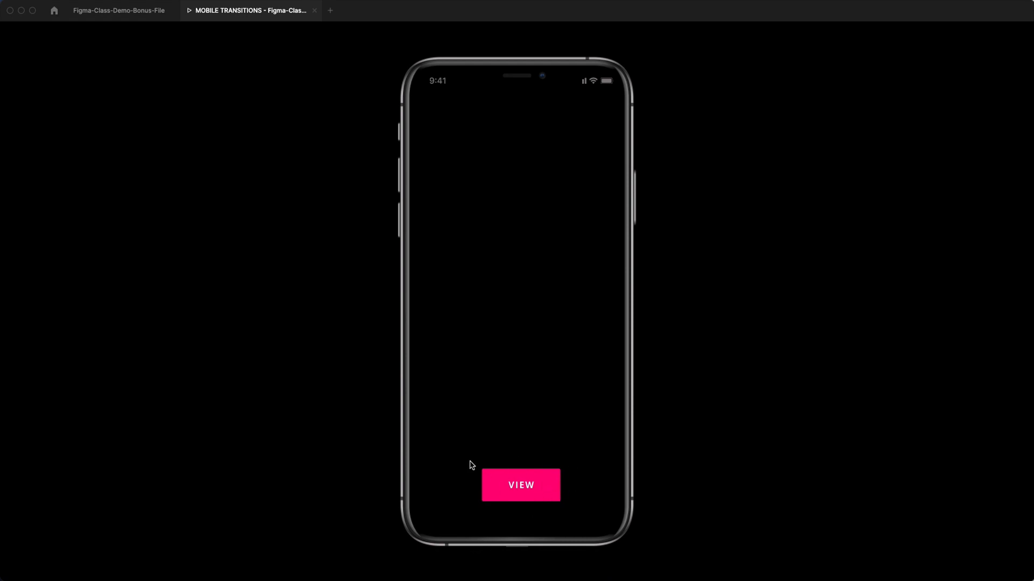
left_click(532, 493)
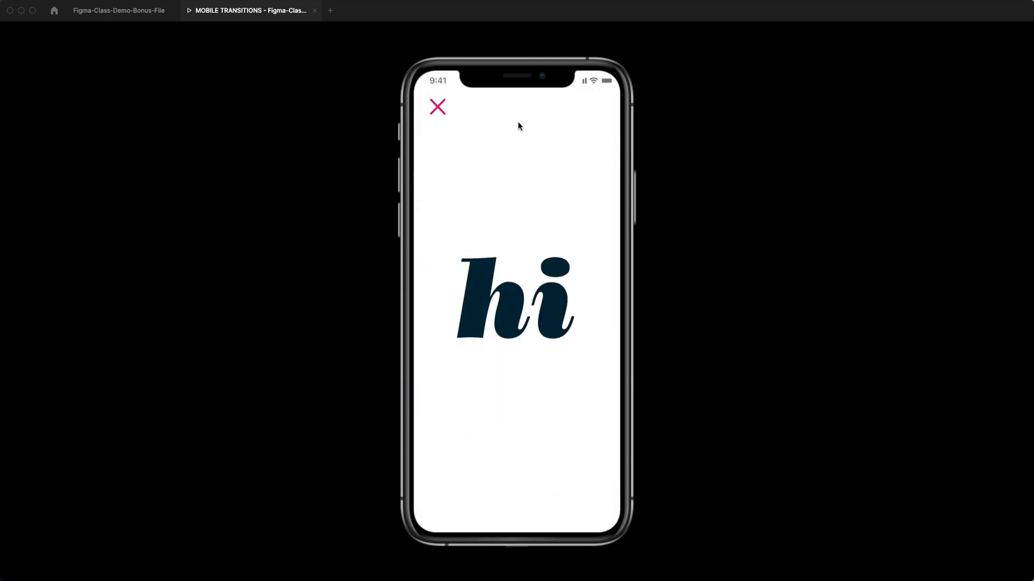
left_click(442, 114)
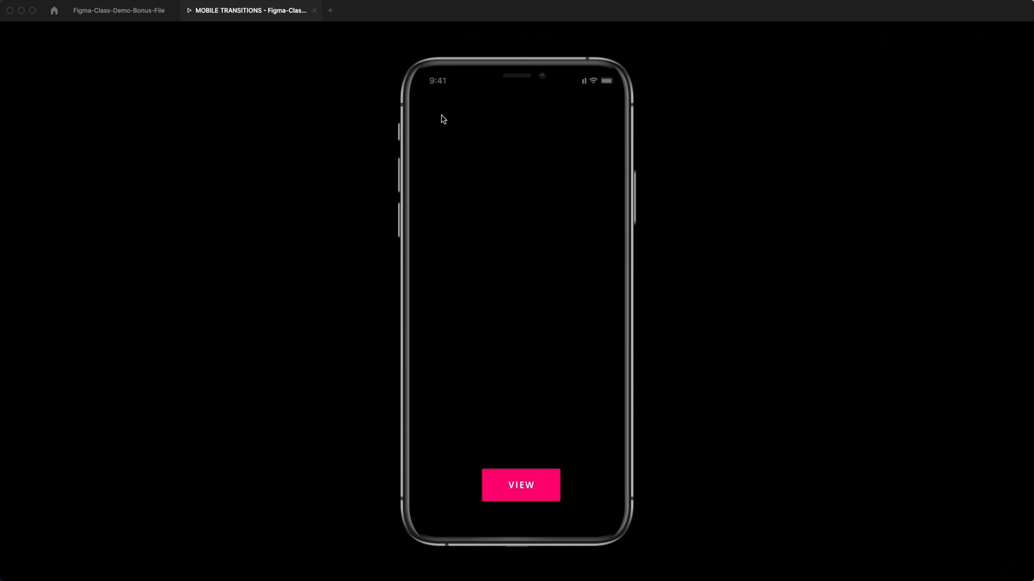
Step: Return to the design file and show the Bonus Videos overview frame enlarged with the interface hidden
left_click(139, 16)
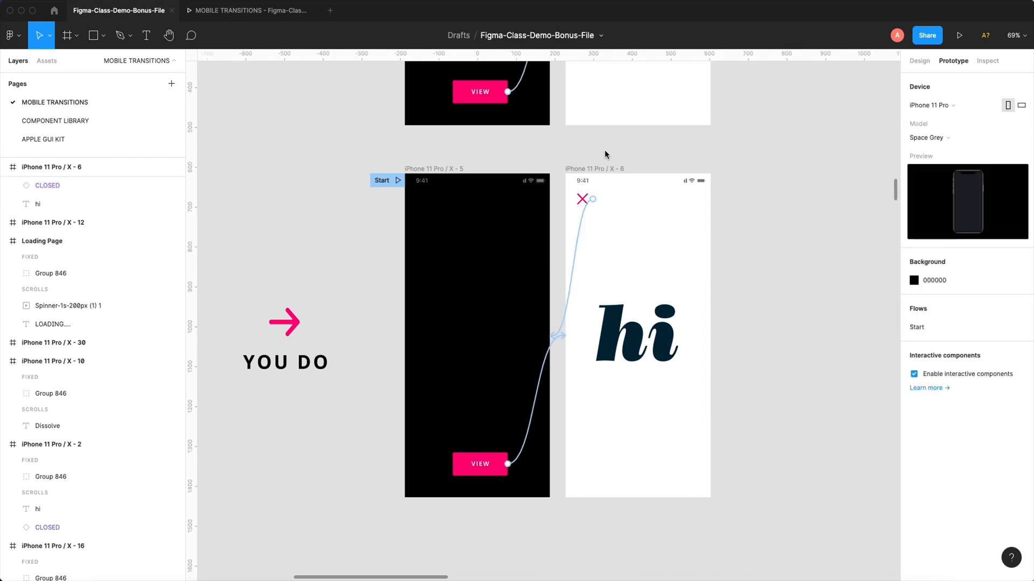
scroll(605, 154, "down", 15)
scroll(600, 249, "up", 5)
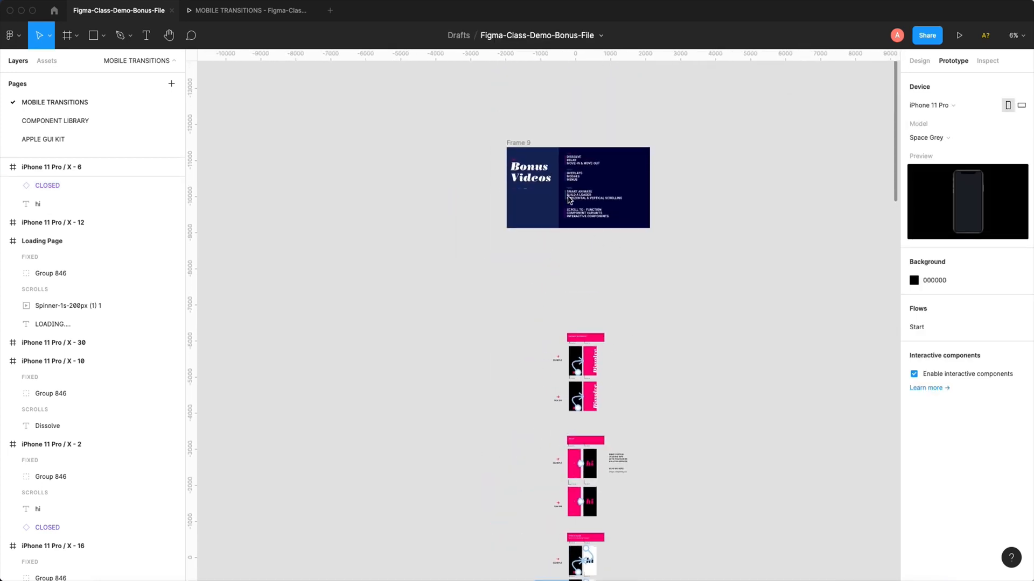
left_click_drag(508, 153, 649, 231)
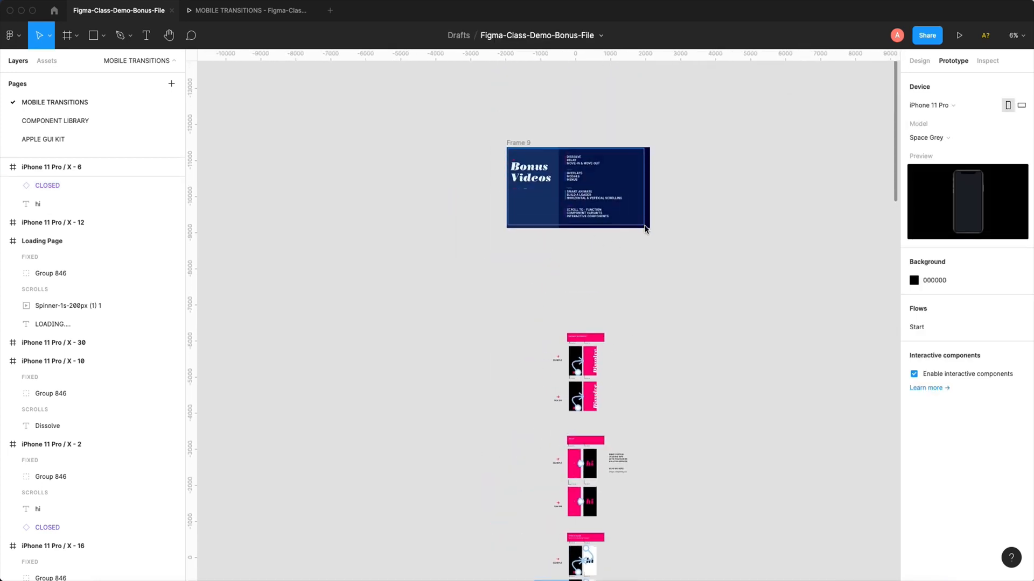
key("shift+2")
key("super+backslash")
left_click_drag(195, 122, 911, 519)
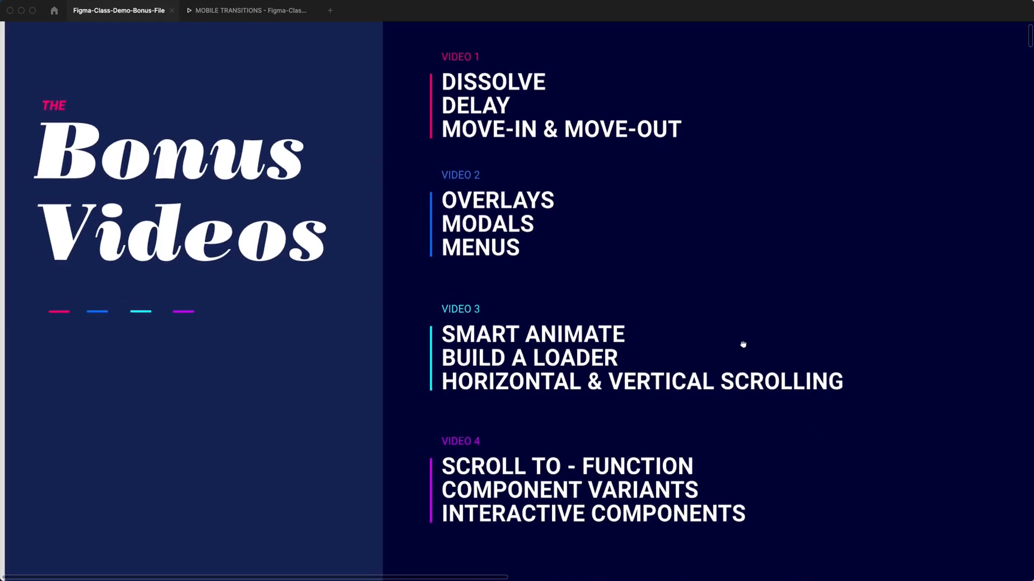